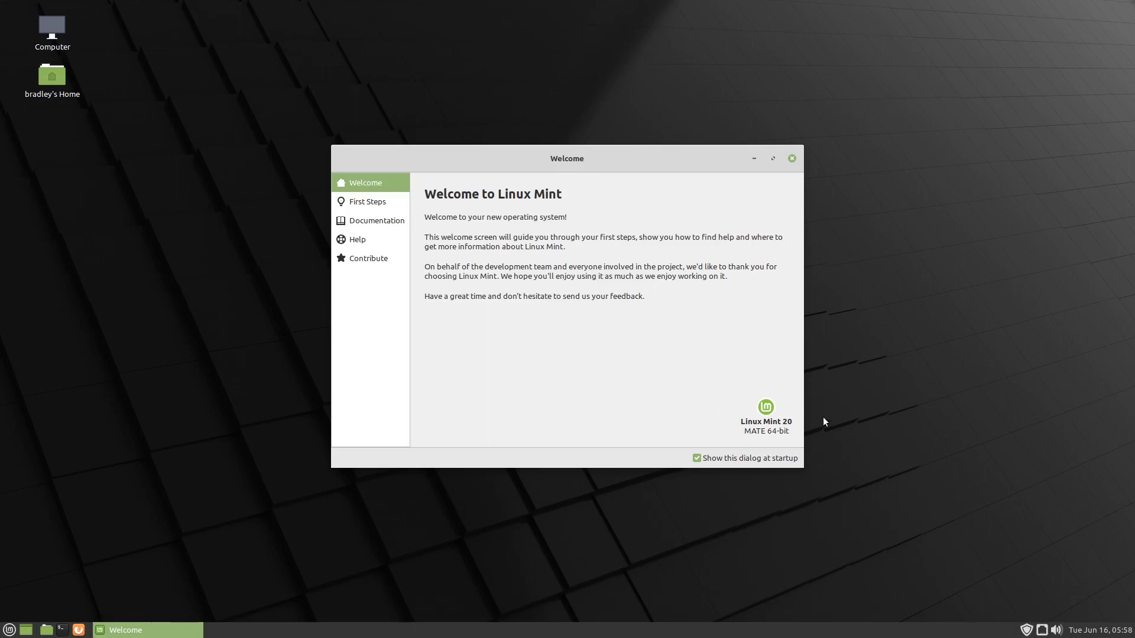
Step: Close the Welcome to Linux Mint screen and open the Mint menu
left_click(792, 159)
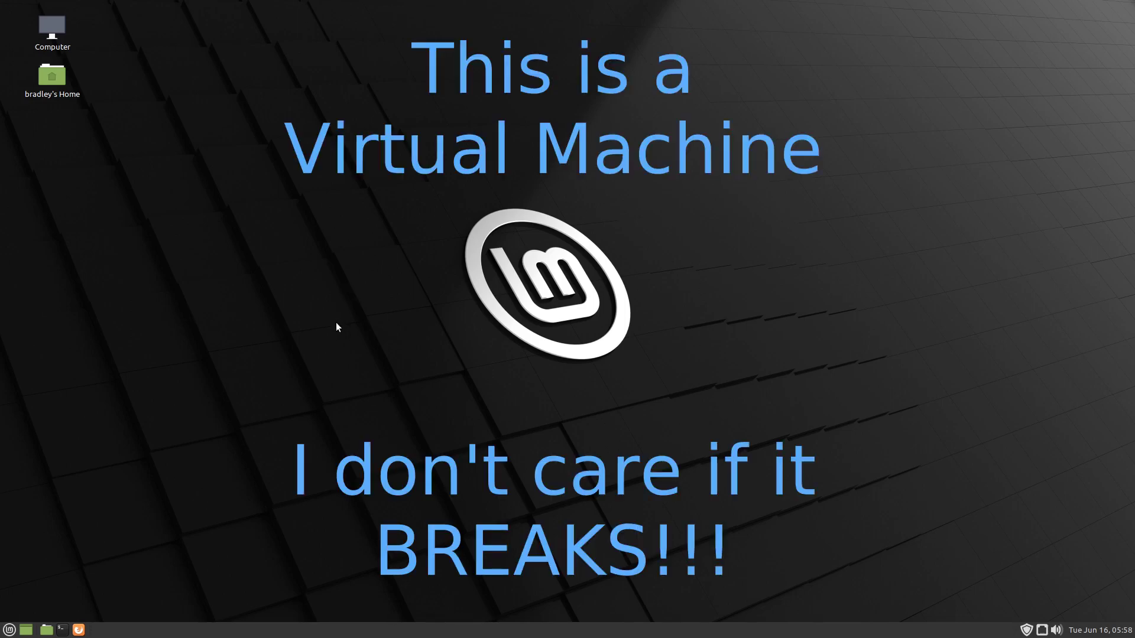
left_click(7, 631)
Step: Choose Compiz as the window manager on Control Centre's Desktop Settings Windows page
left_click(79, 523)
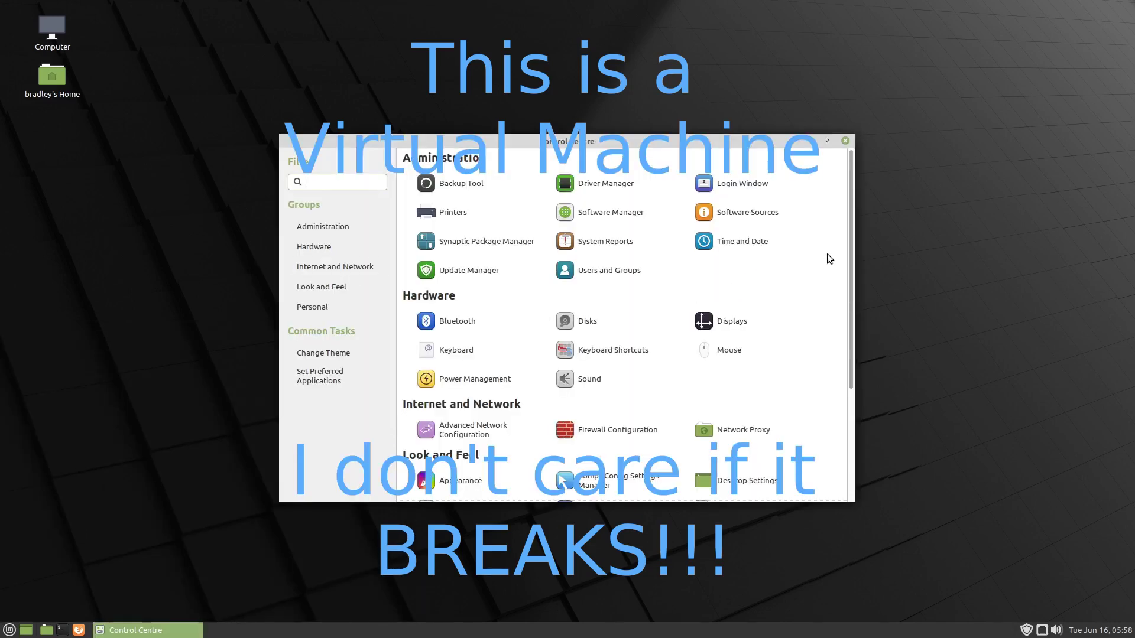
left_click_drag(848, 255, 848, 361)
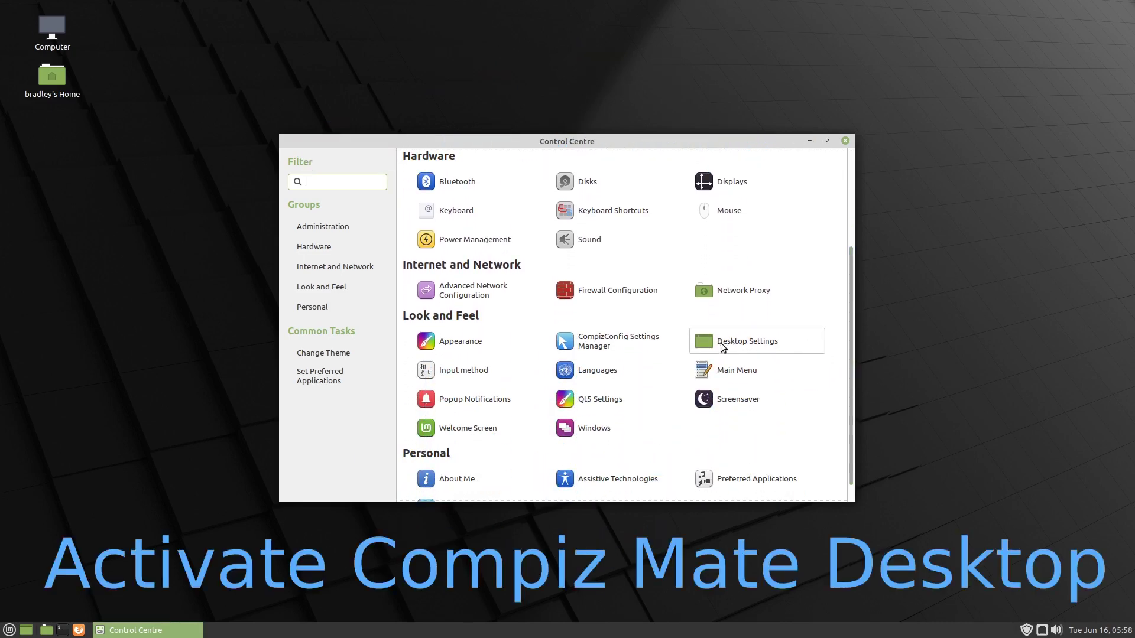
left_click(799, 336)
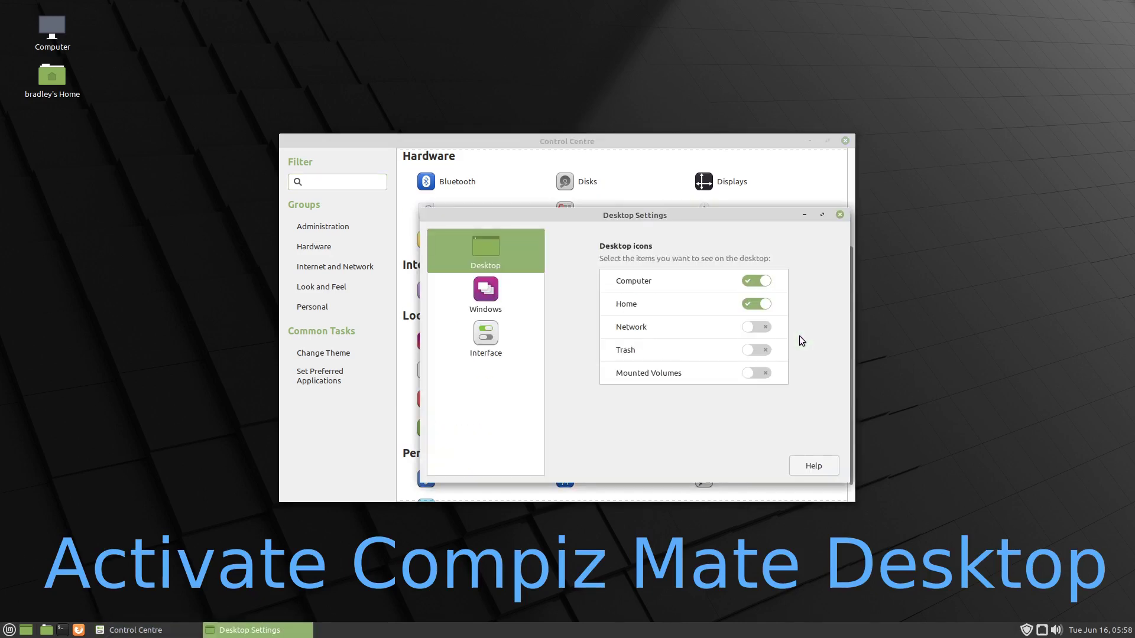
left_click(498, 292)
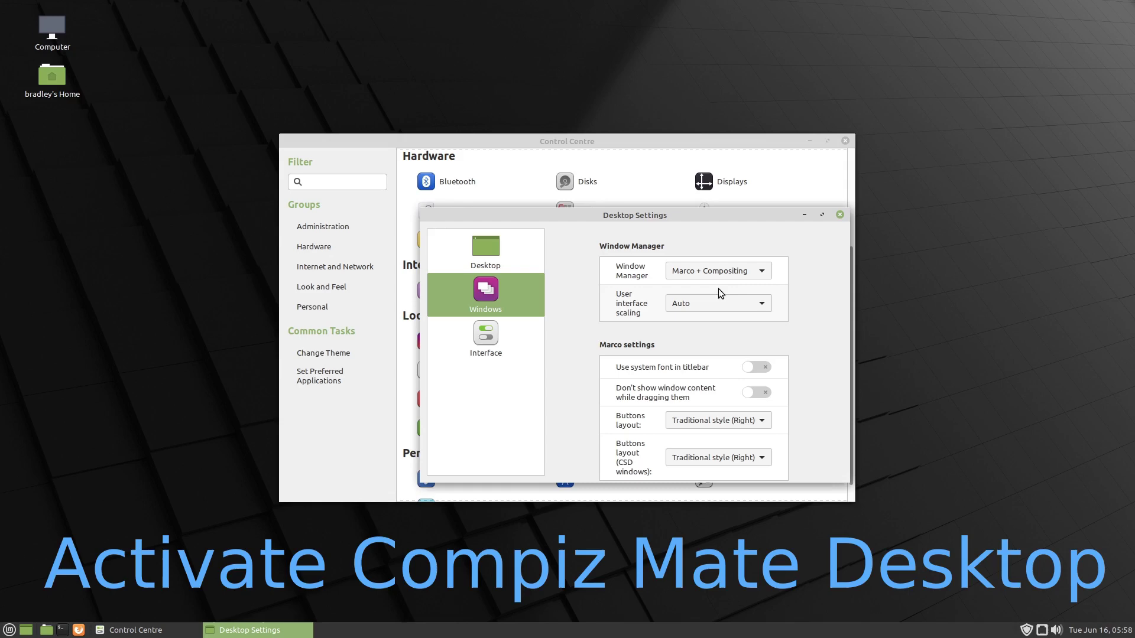
left_click(737, 272)
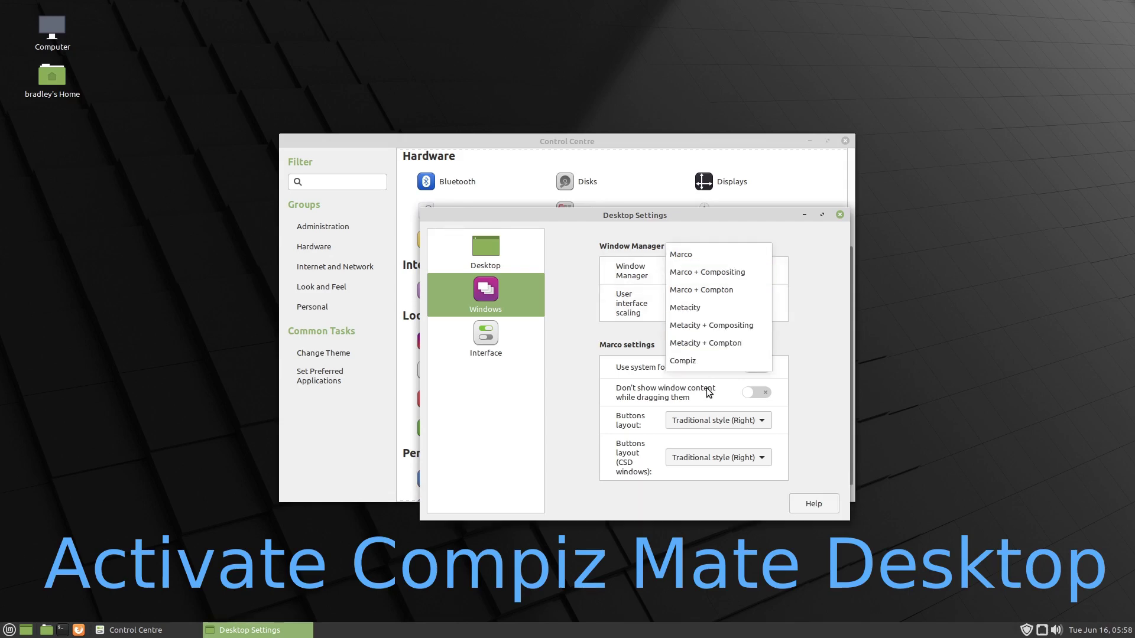
left_click(693, 360)
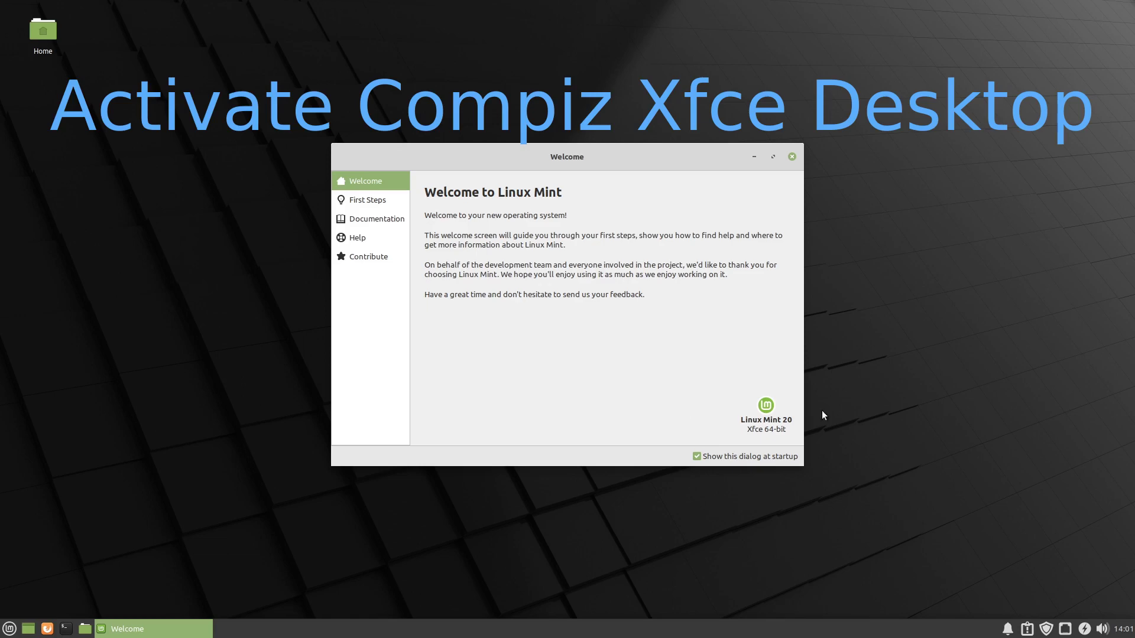
Step: Pick Compiz as the window manager in Xfce Settings Manager's Desktop Settings
left_click(9, 628)
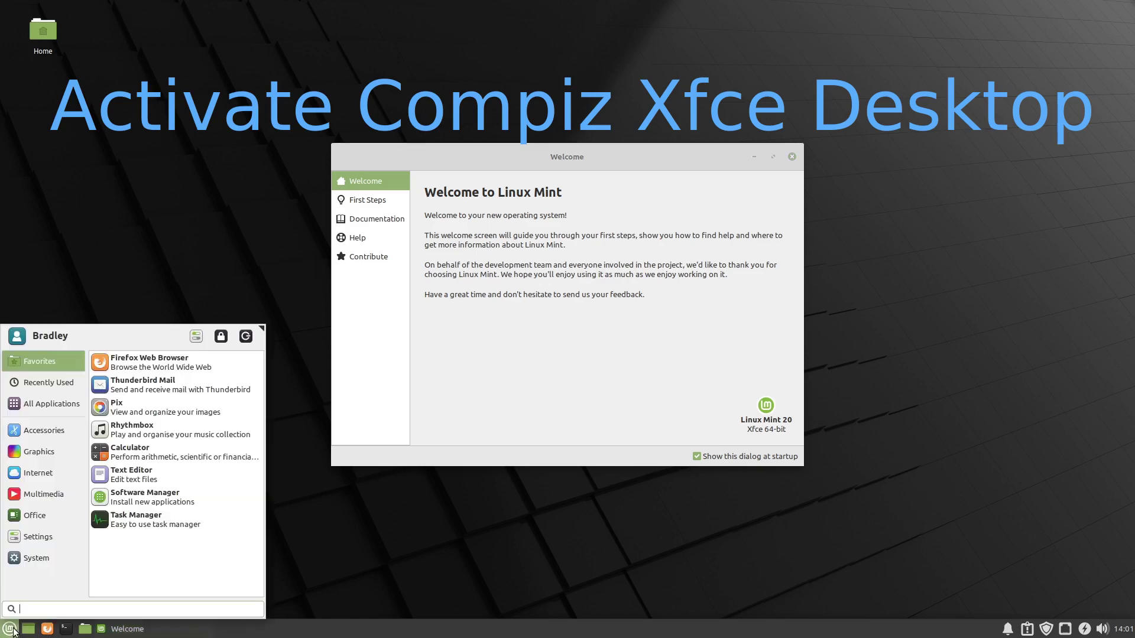
left_click(196, 336)
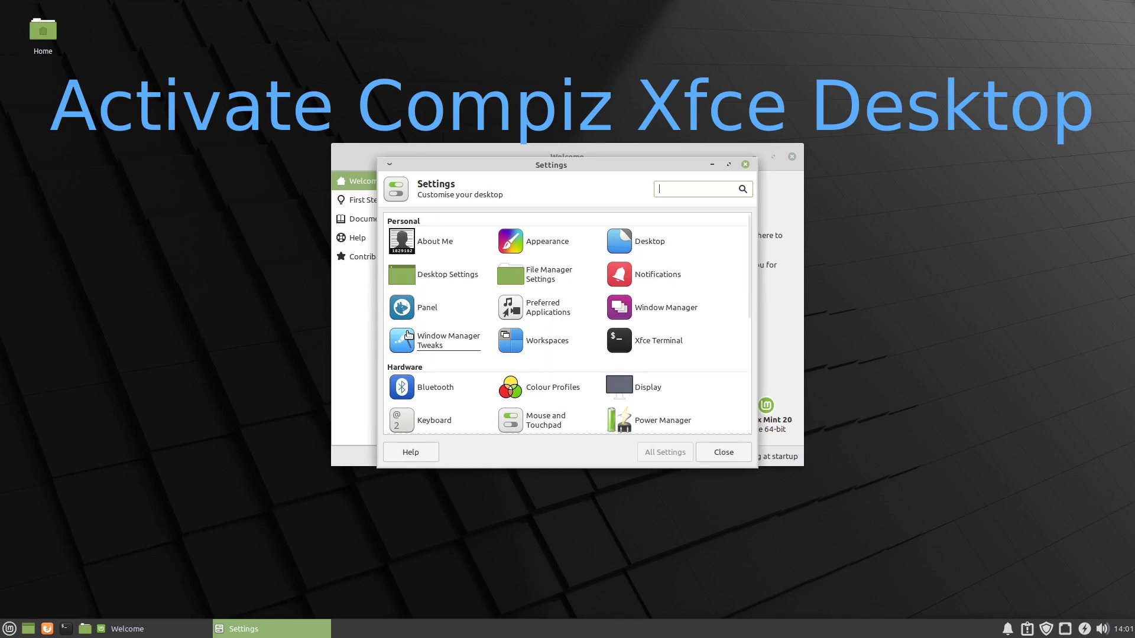
left_click(426, 275)
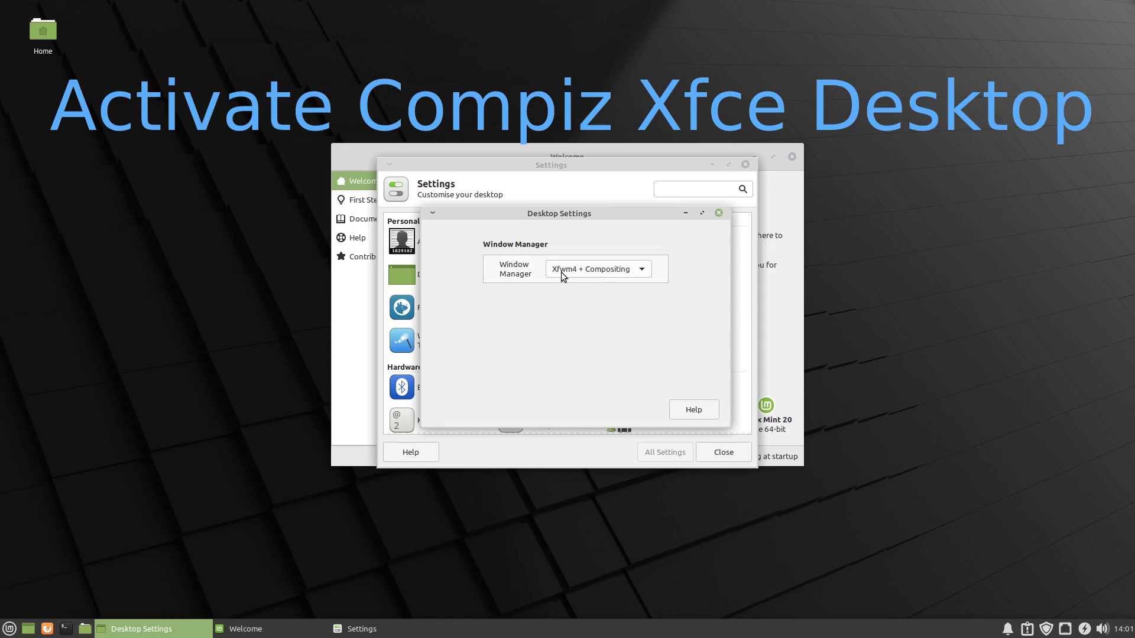
left_click(643, 272)
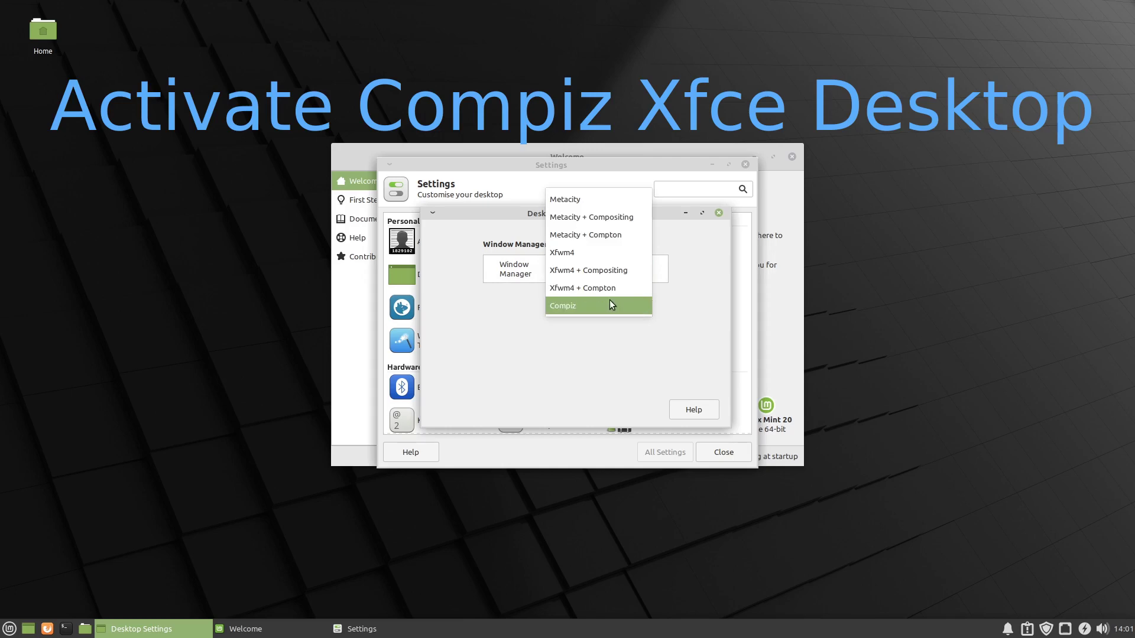
left_click(612, 305)
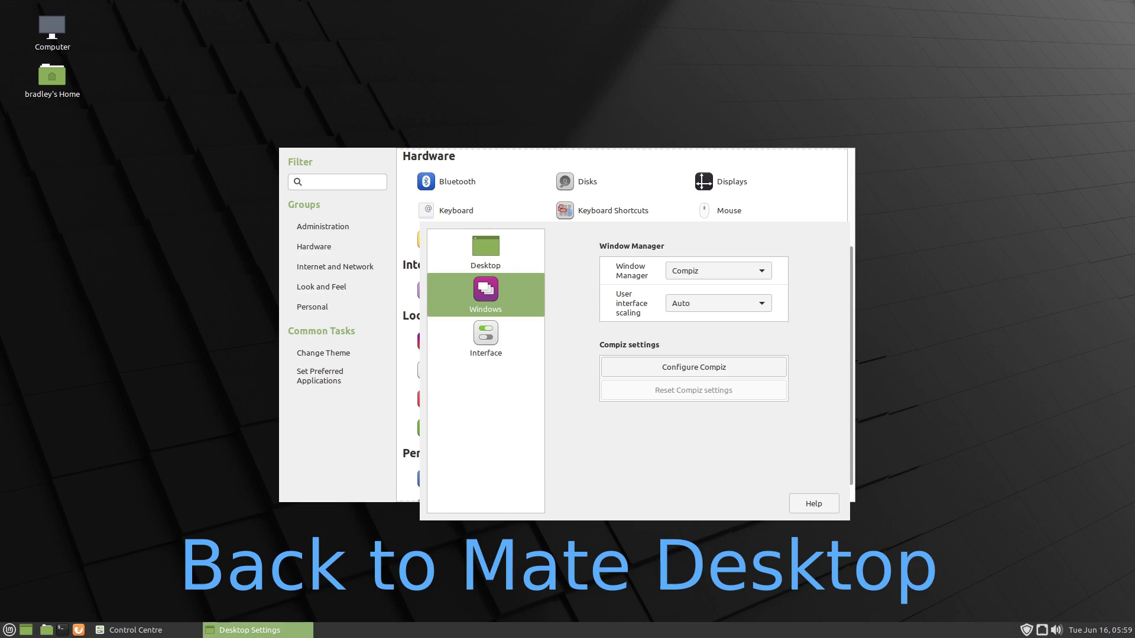
Step: Raise MATE Control Centre above the Desktop Settings window
left_click(301, 471)
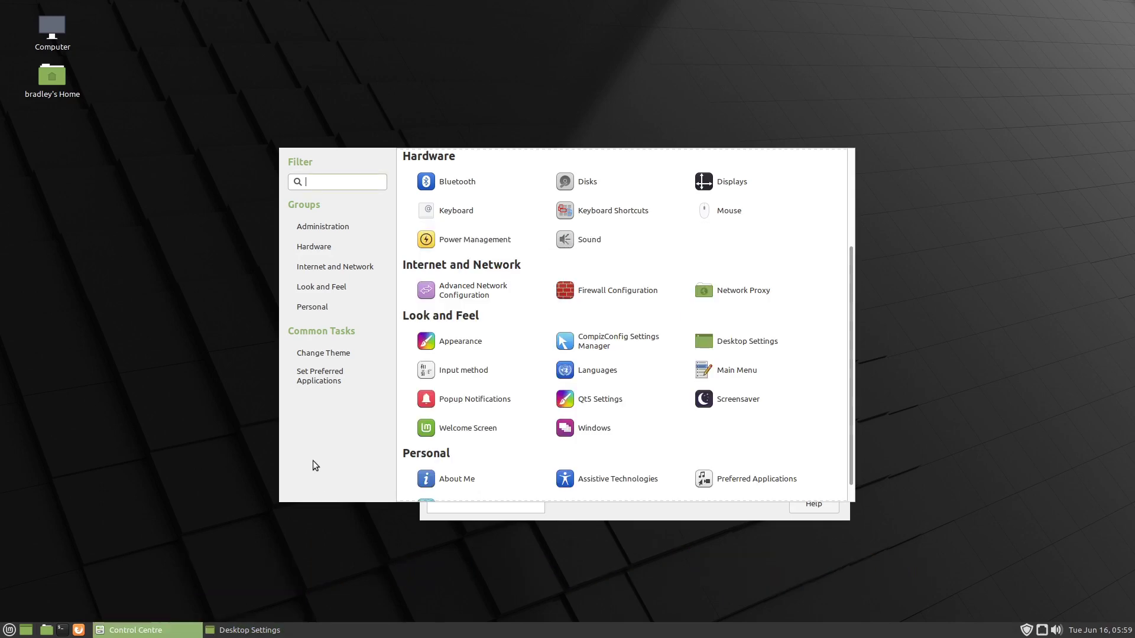
Step: Launch CCSM past the warning and enable the OpenGL and Composite plugins
left_click(639, 339)
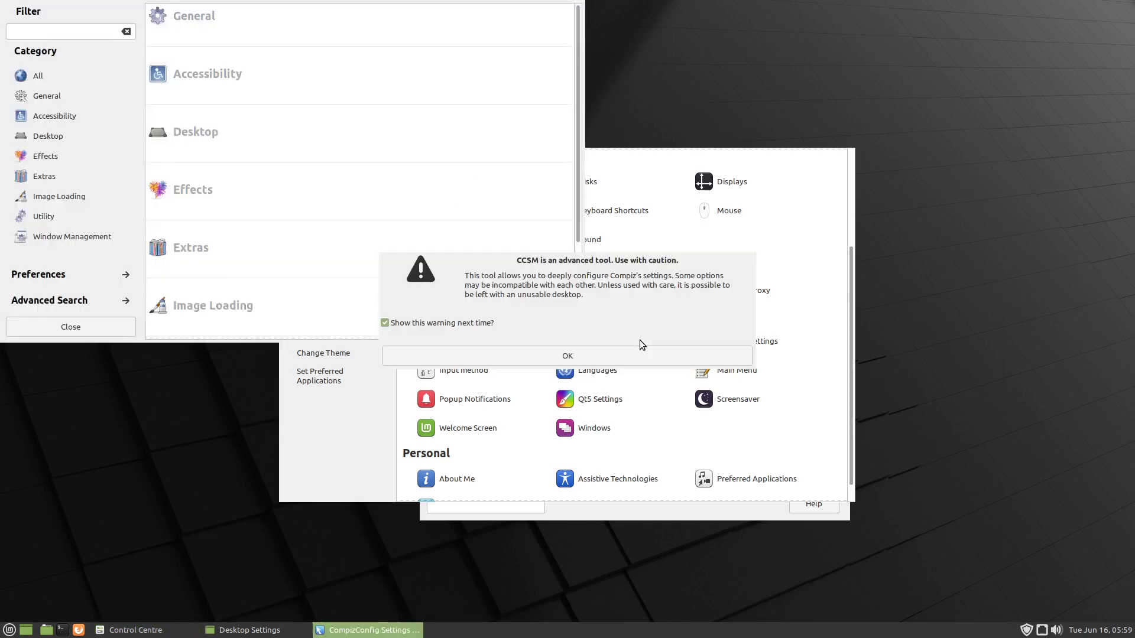
left_click(438, 350)
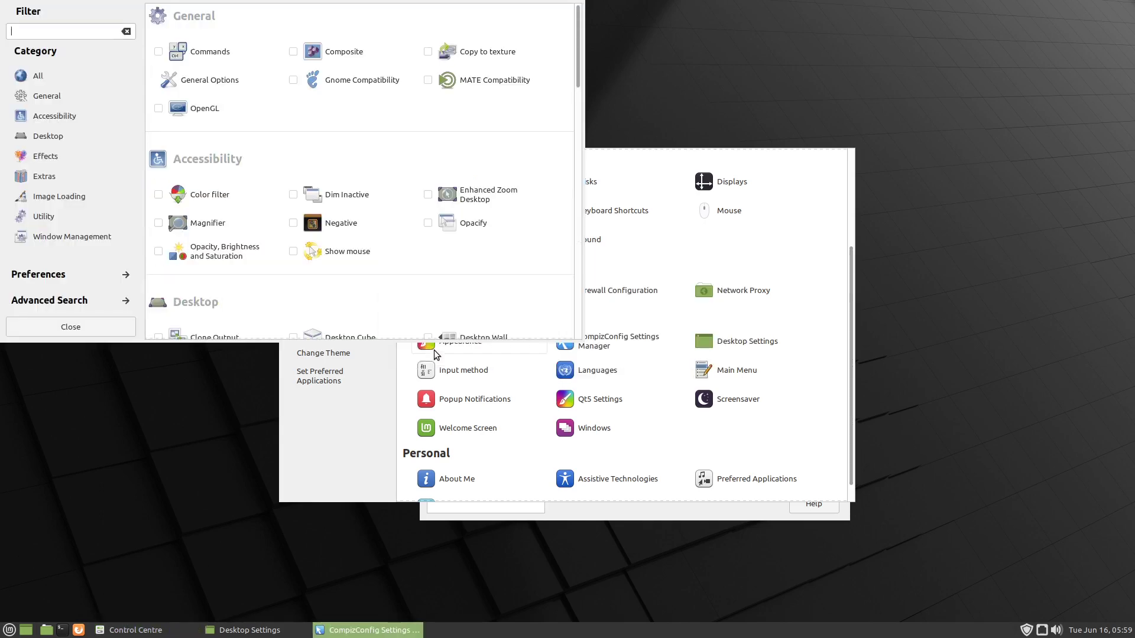
left_click(158, 109)
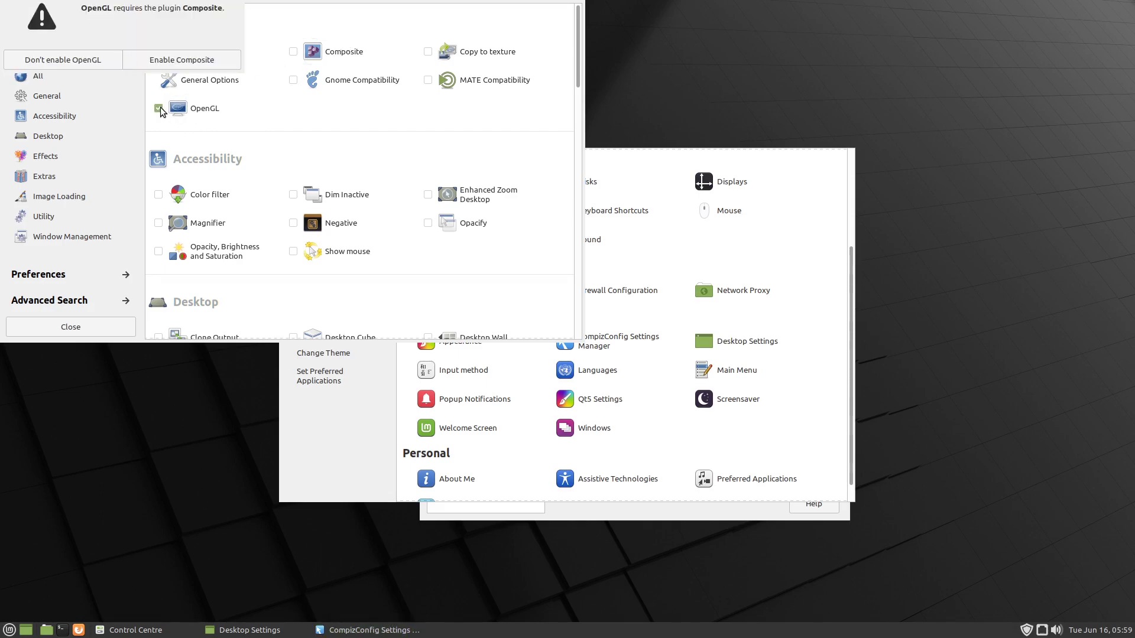
left_click(230, 63)
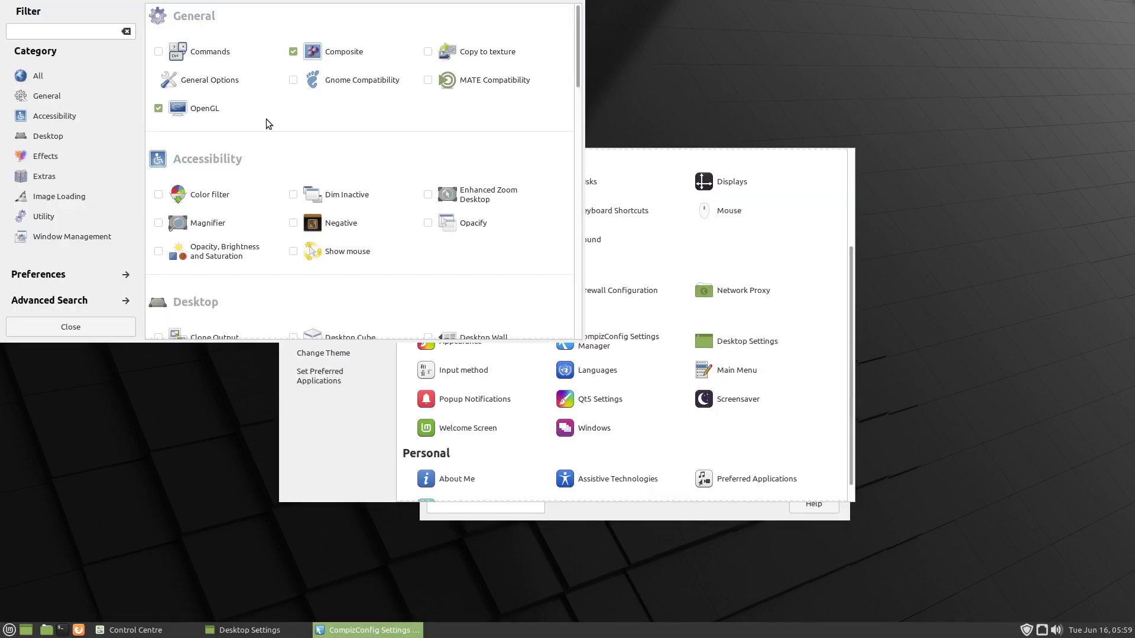
Step: Scroll through the plugin list, then make the CCSM window taller and centre it
scroll(266, 119, "down", 6)
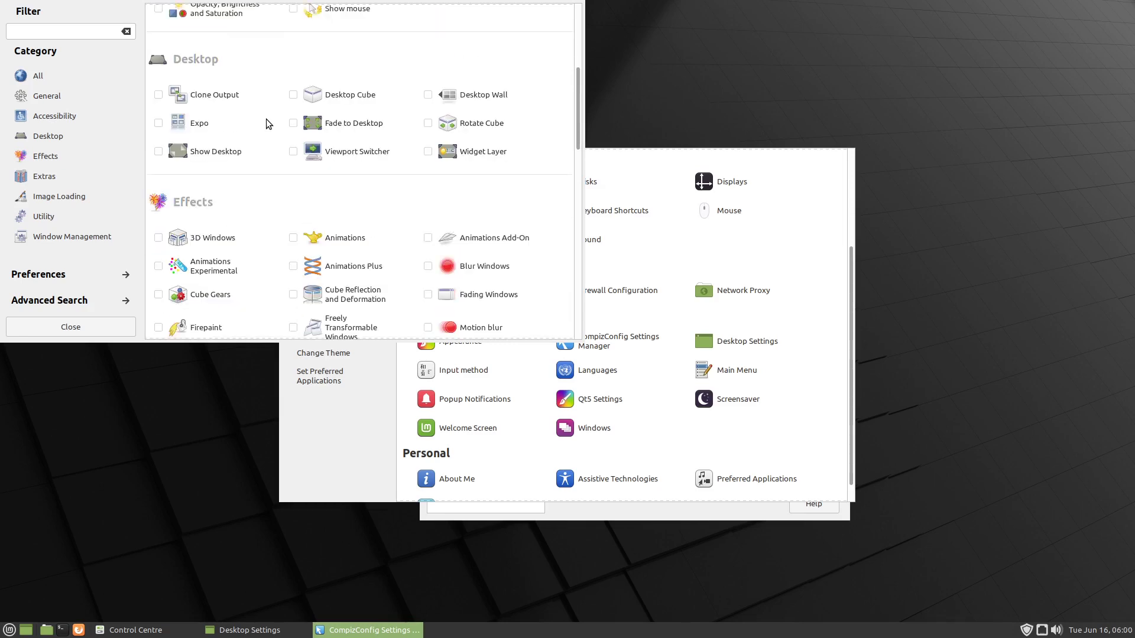
scroll(265, 123, "down", 6)
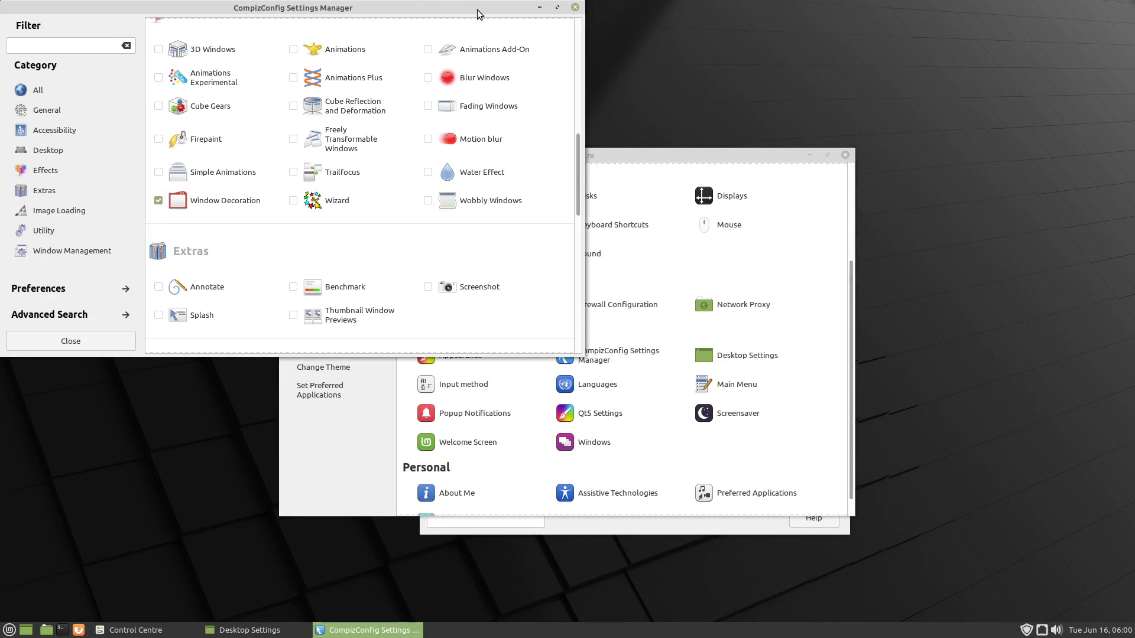
scroll(226, 192, "down", 10)
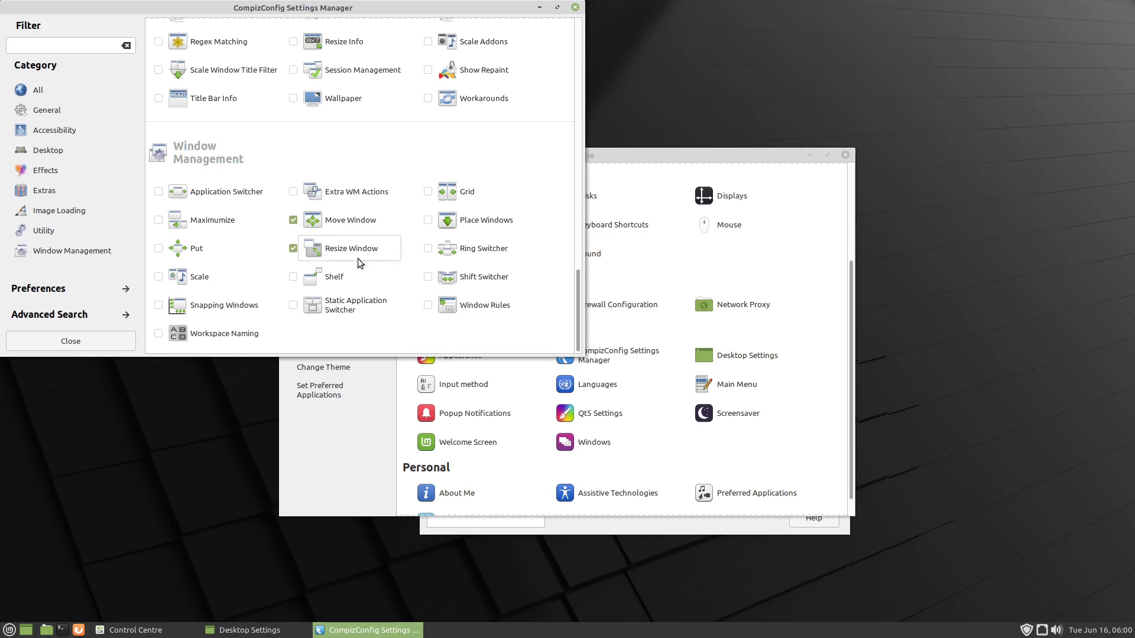
left_click_drag(579, 353, 578, 377)
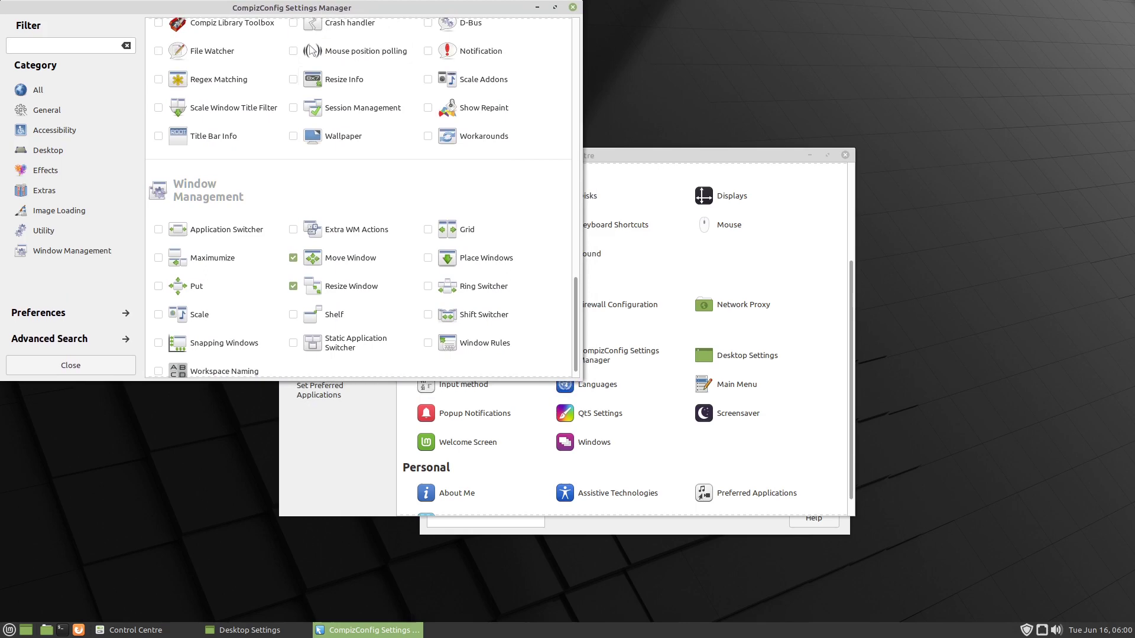
left_click_drag(366, 12, 684, 107)
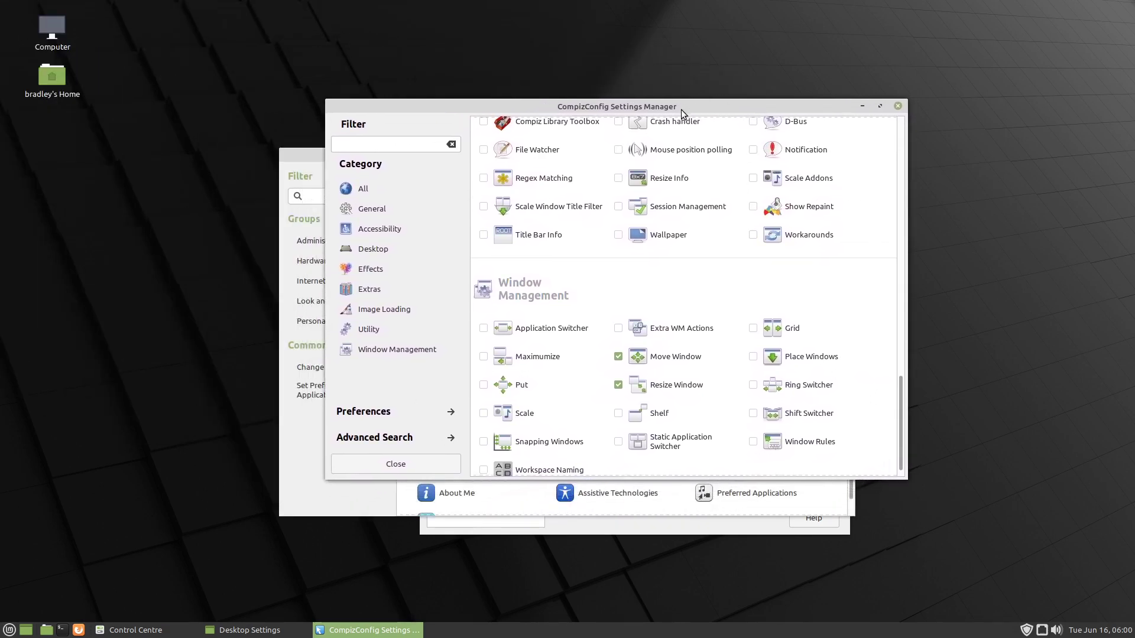
Step: Close the Control Centre and Desktop Settings windows
left_click(298, 472)
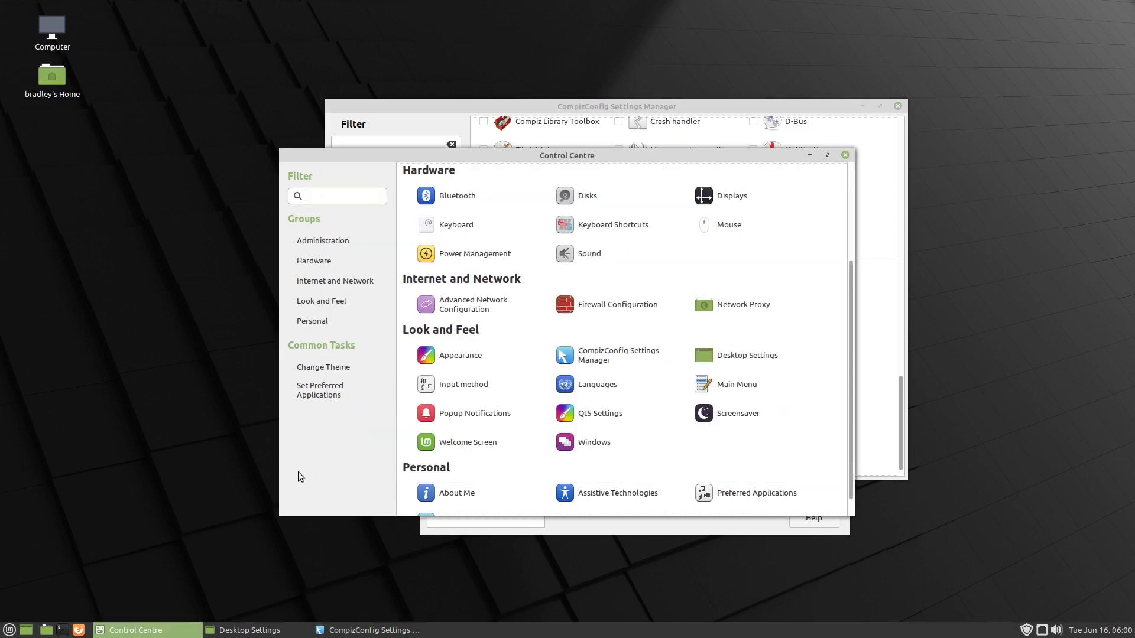
left_click(844, 155)
left_click(733, 490)
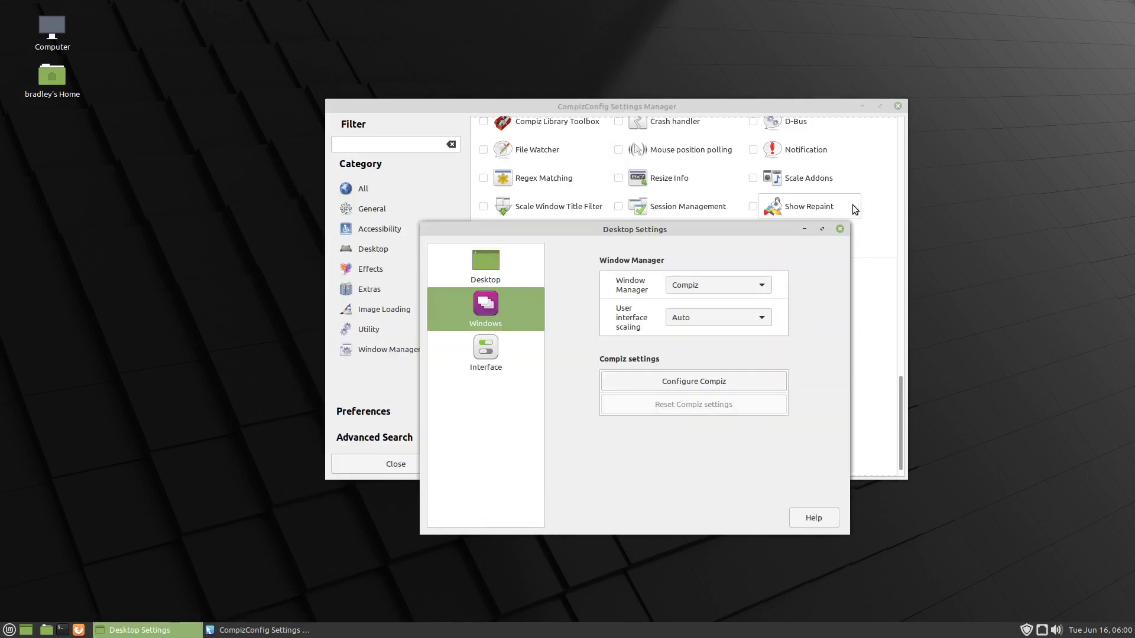
left_click(839, 230)
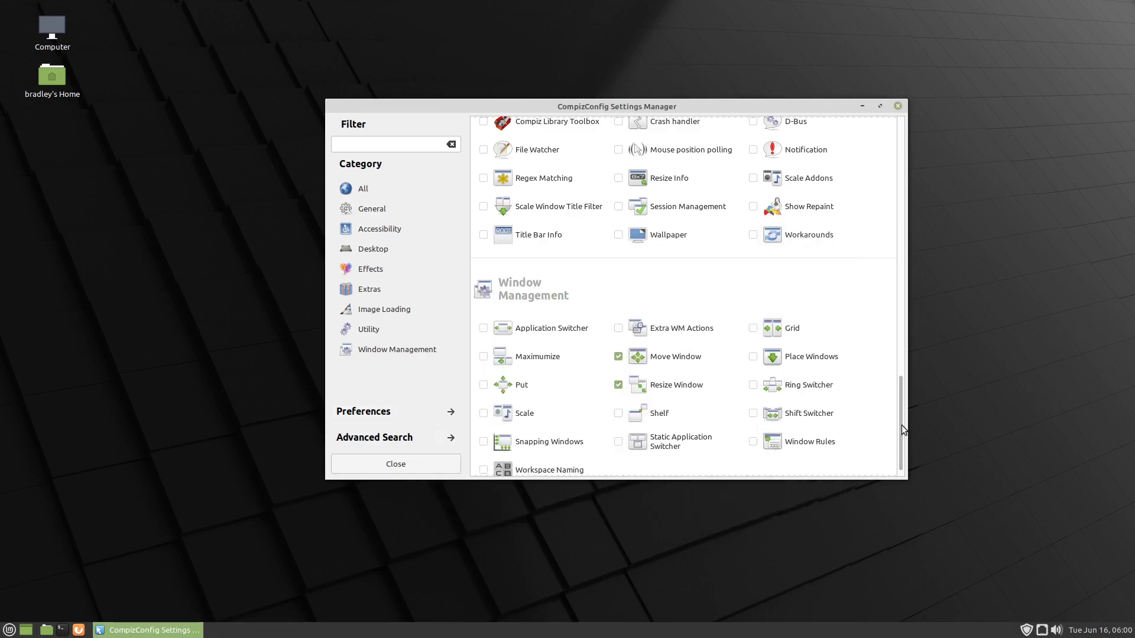
Step: In CCSM Preferences keep the Flat-file backend and Default profile, then go back
left_click_drag(901, 413, 906, 125)
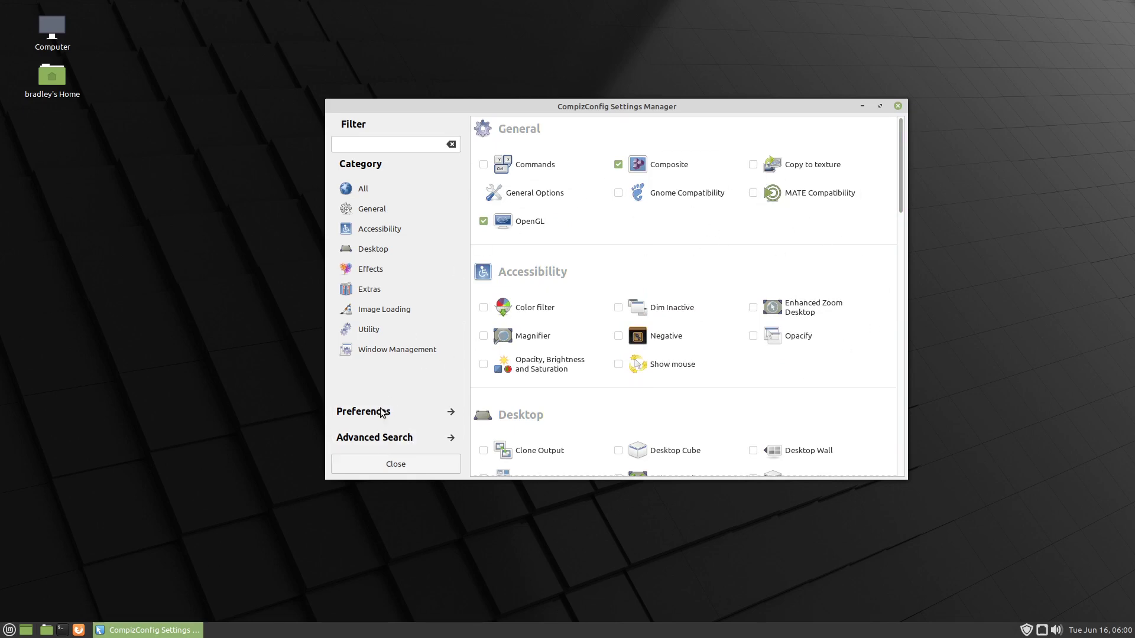
left_click(405, 414)
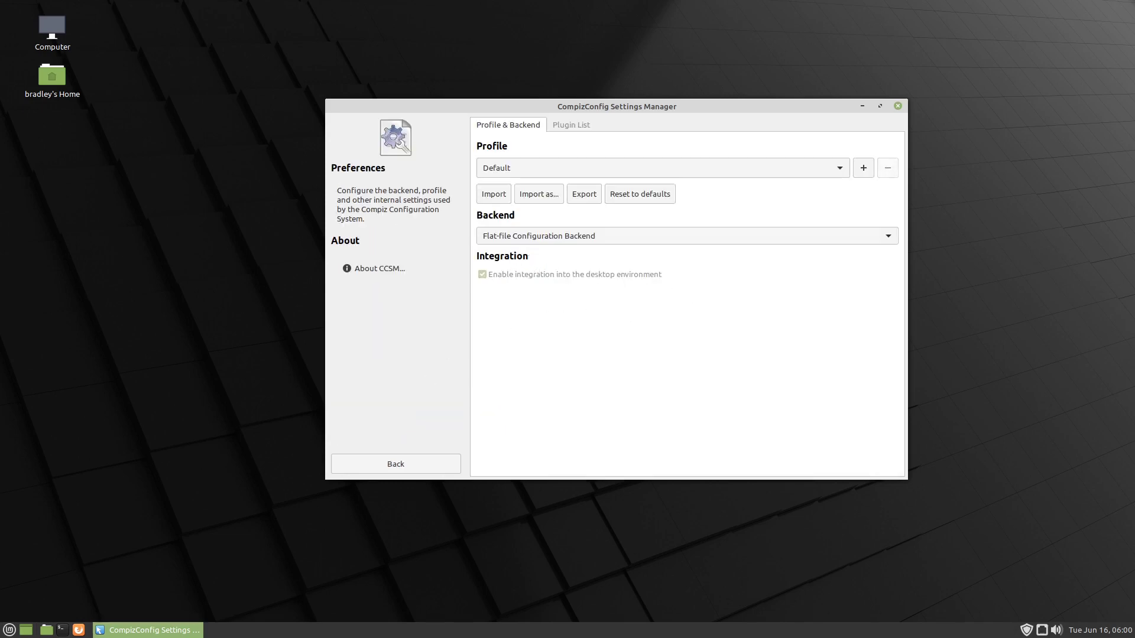
left_click(561, 235)
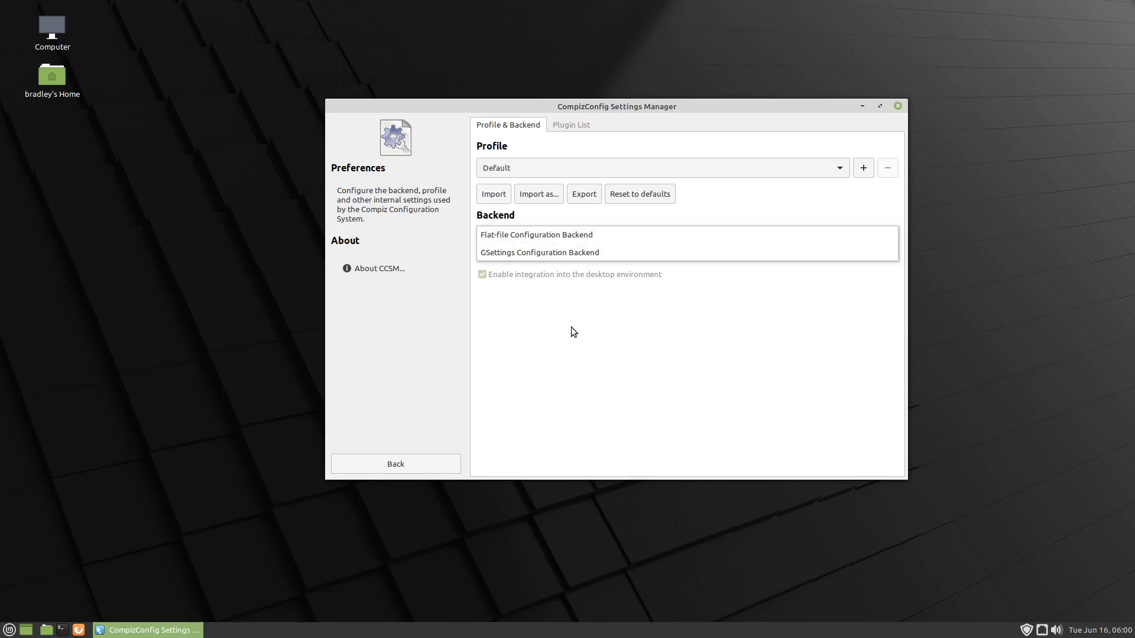
left_click(588, 343)
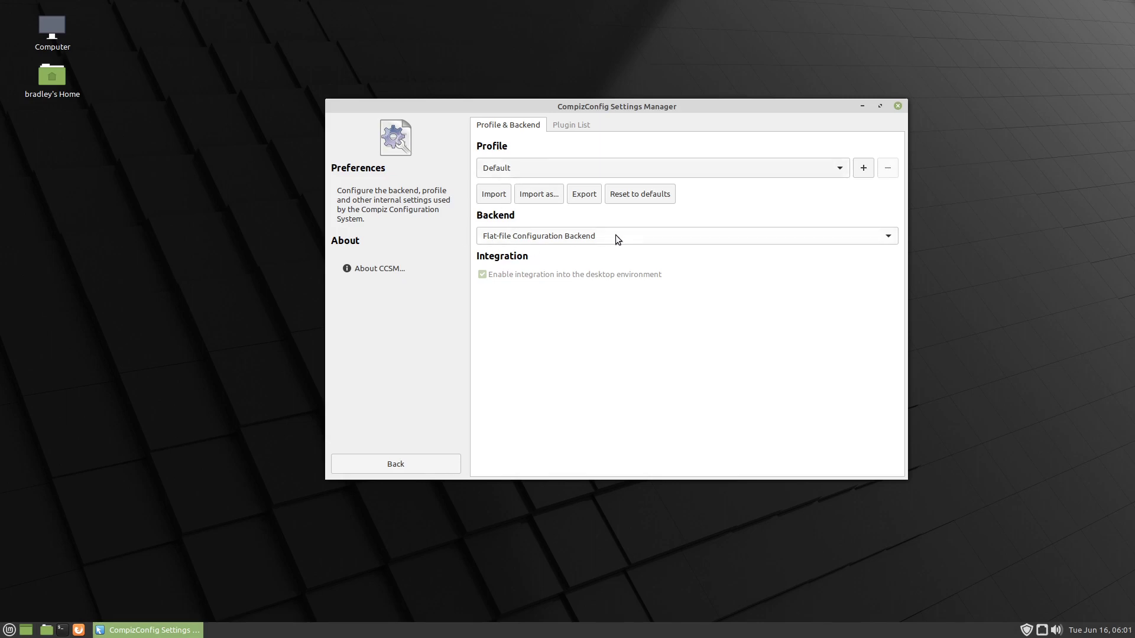
left_click(530, 163)
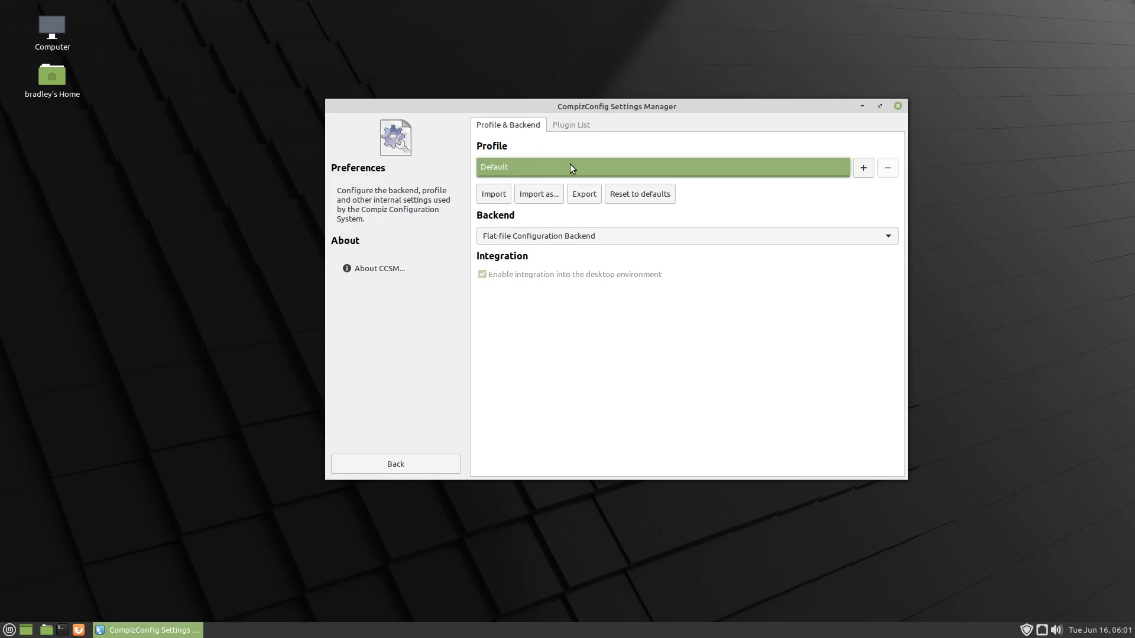
left_click(556, 184)
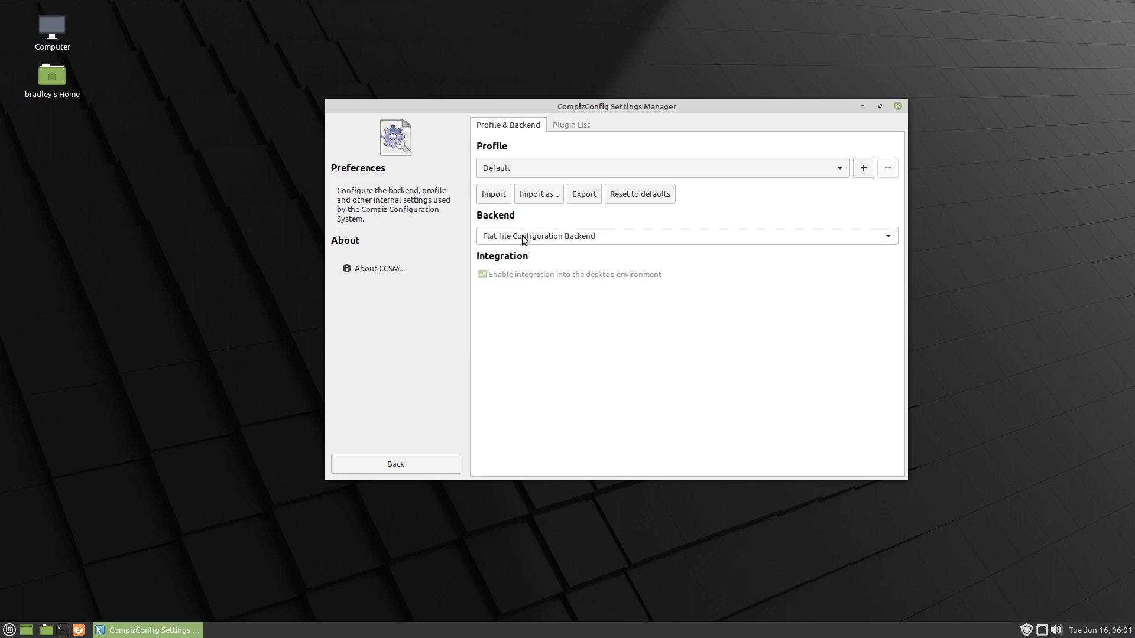
left_click(425, 462)
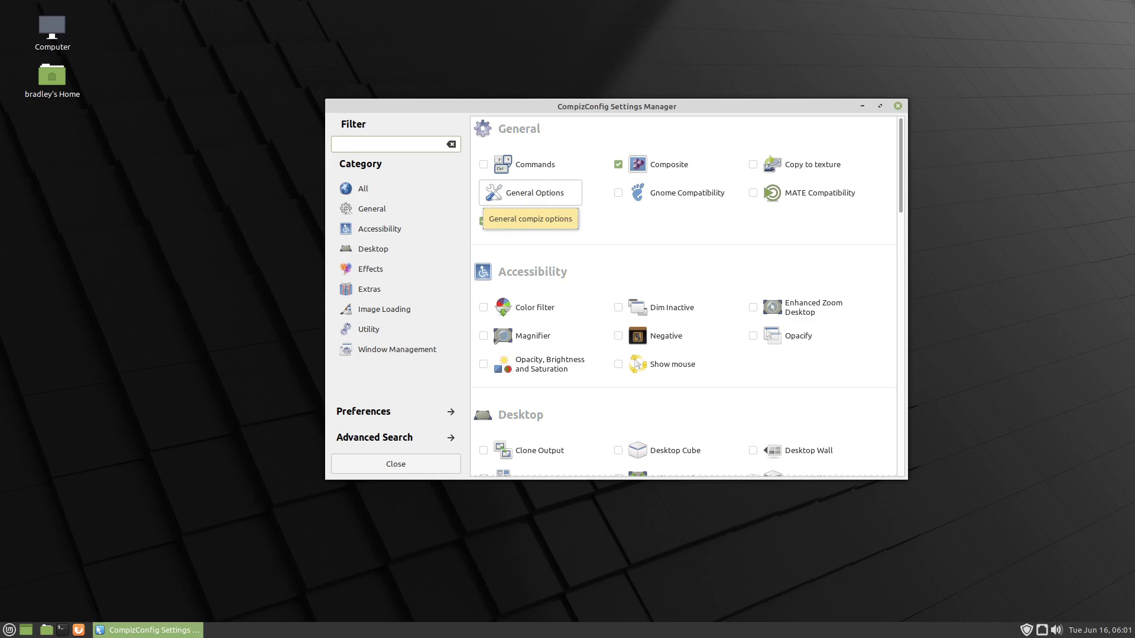
Step: Raise Horizontal Virtual Size to 4 in General Options' Desktop Size tab
left_click(576, 194)
left_click(766, 125)
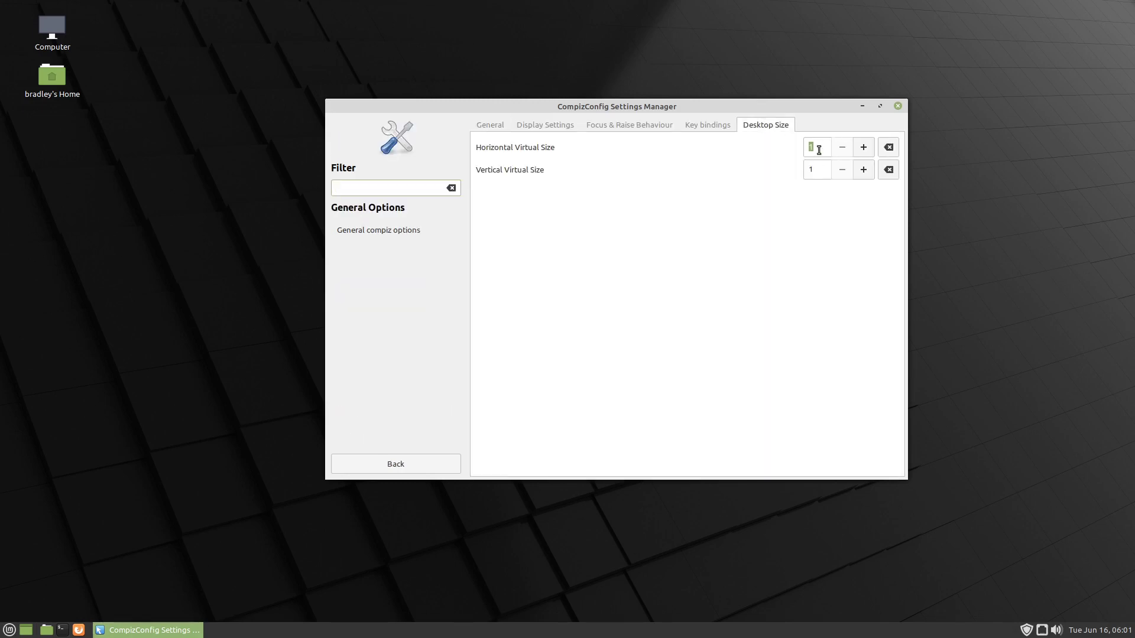
left_click(862, 149)
left_click(863, 149)
left_click(862, 149)
left_click(427, 463)
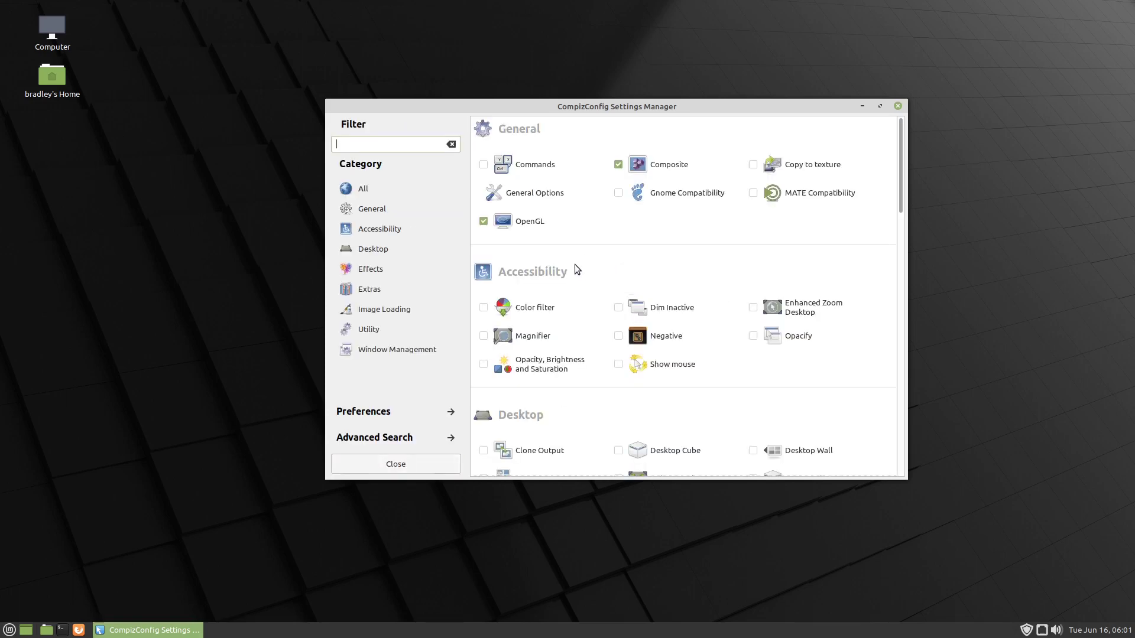
scroll(576, 266, "down", 3)
scroll(580, 266, "down", 5)
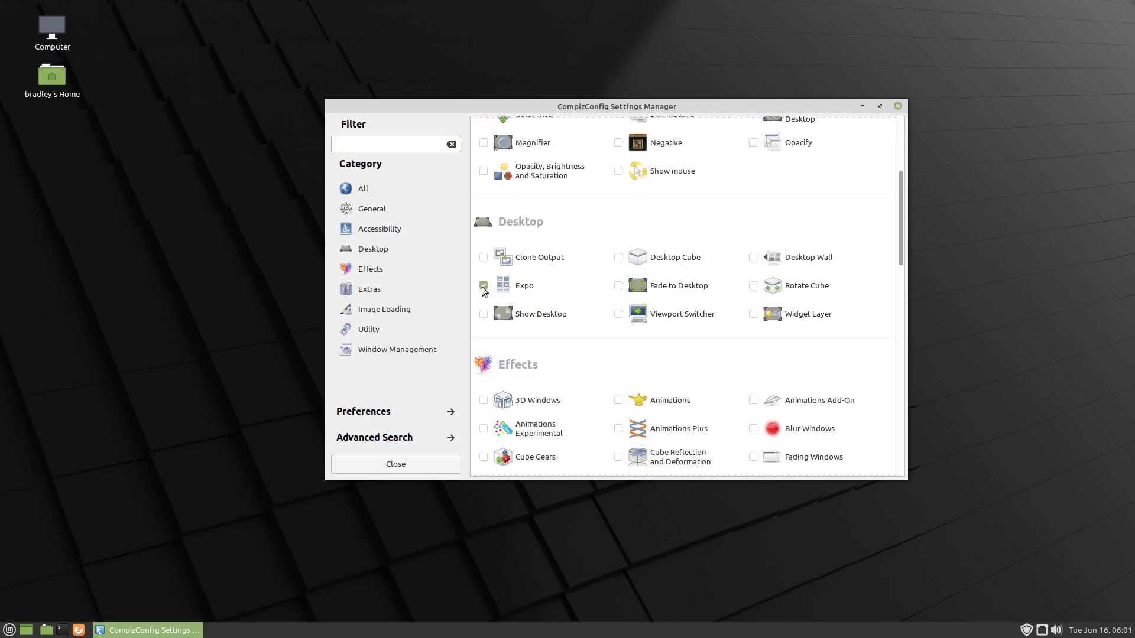
Step: Set Expo to trigger from the BottomLeft screen corner and try the corner
left_click(559, 281)
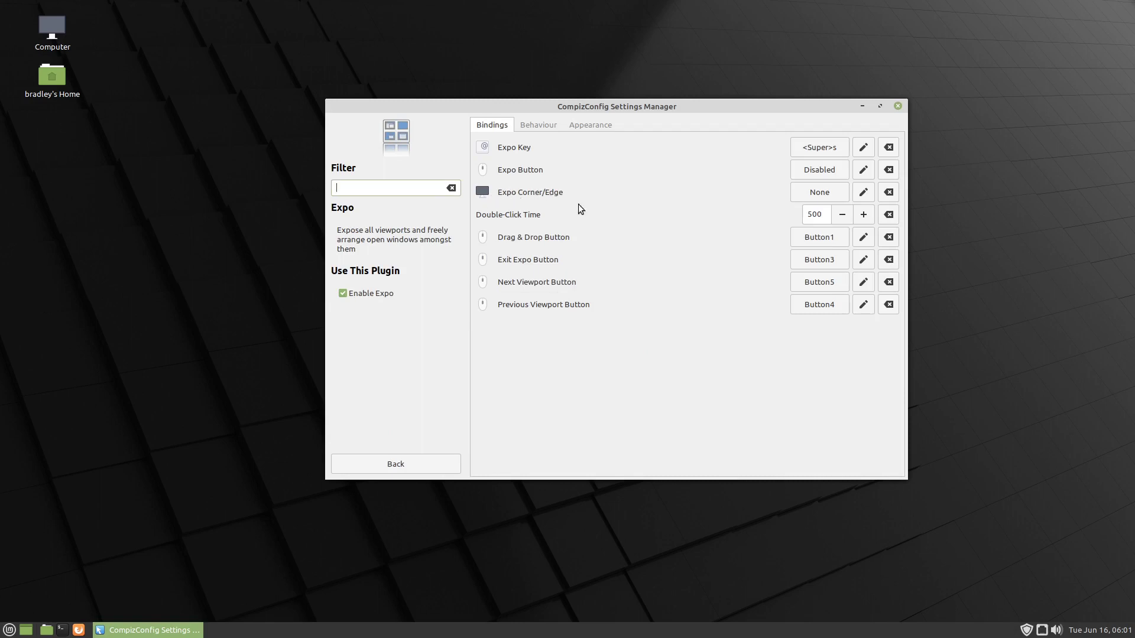
left_click(798, 196)
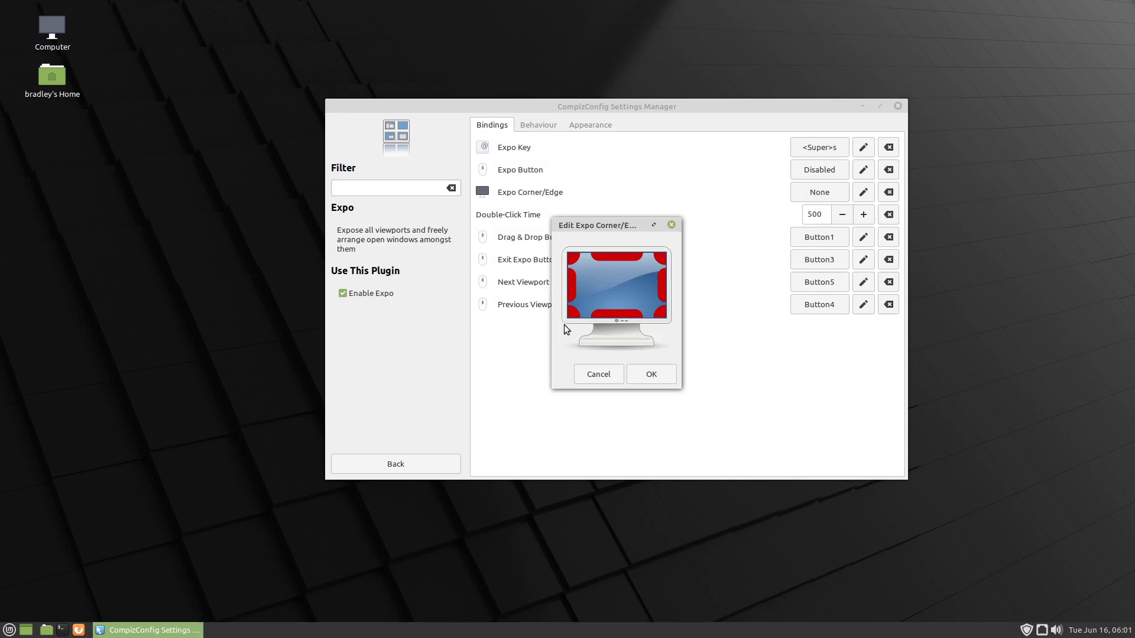
left_click(573, 312)
left_click(651, 374)
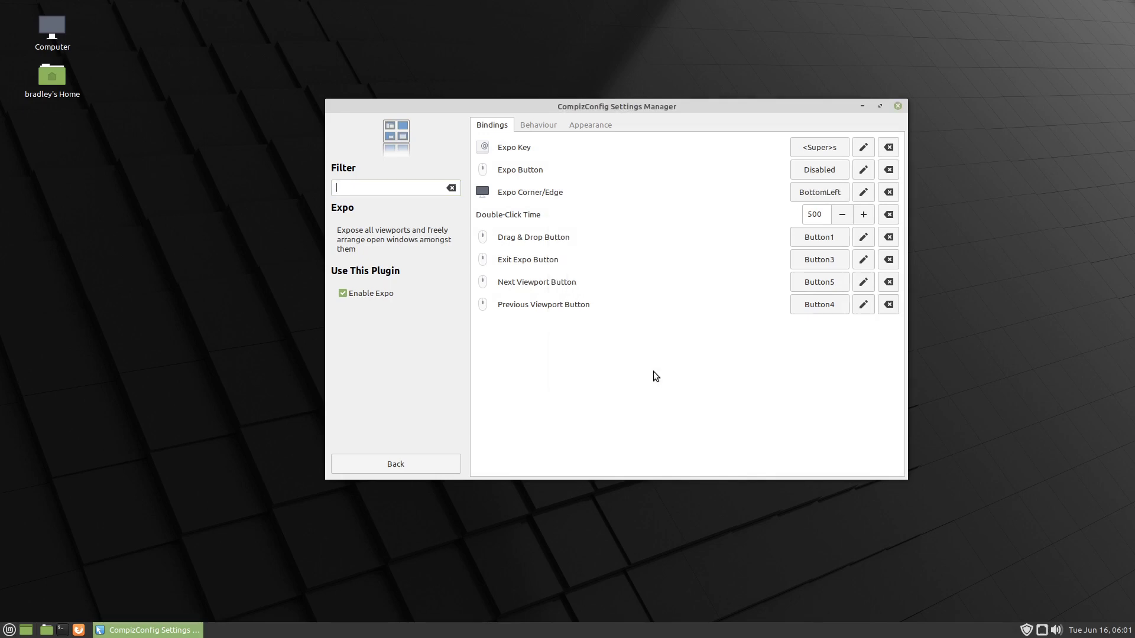
mouse_move(0, 637)
Step: Set Expo's Deformation to Curve and preview it with Super+E
left_click(603, 126)
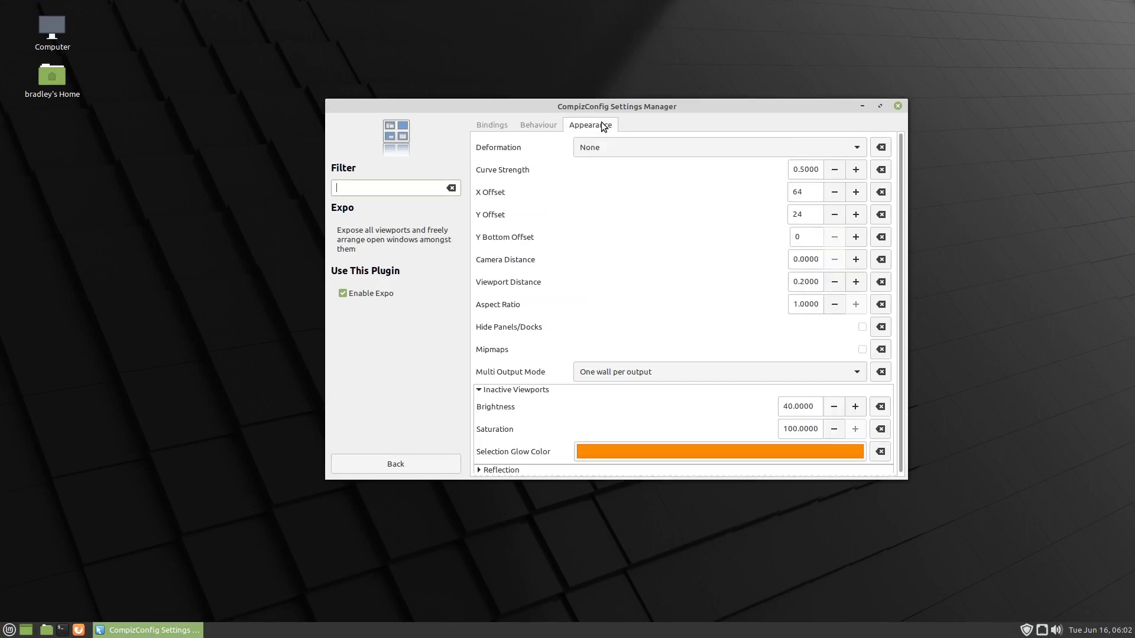
left_click(609, 145)
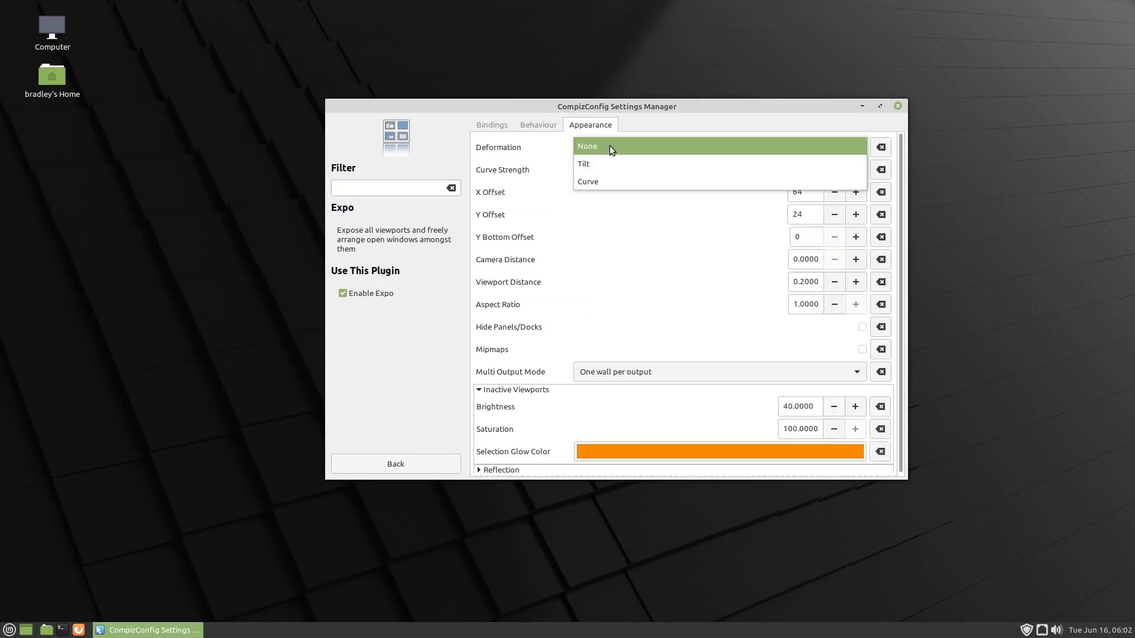
left_click(599, 182)
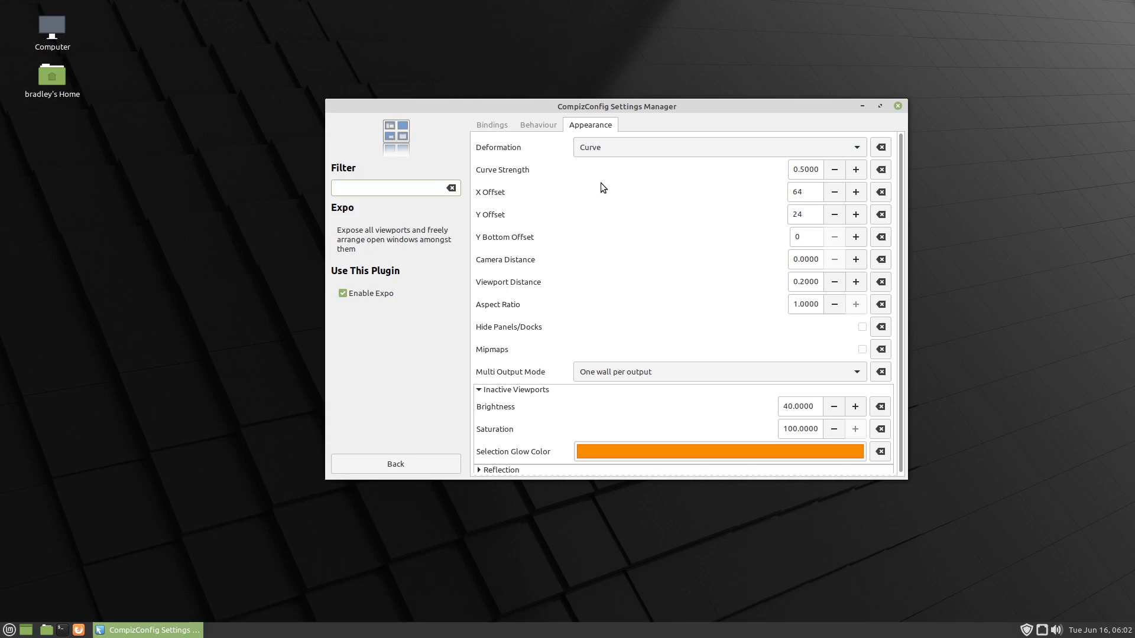
key("super+e")
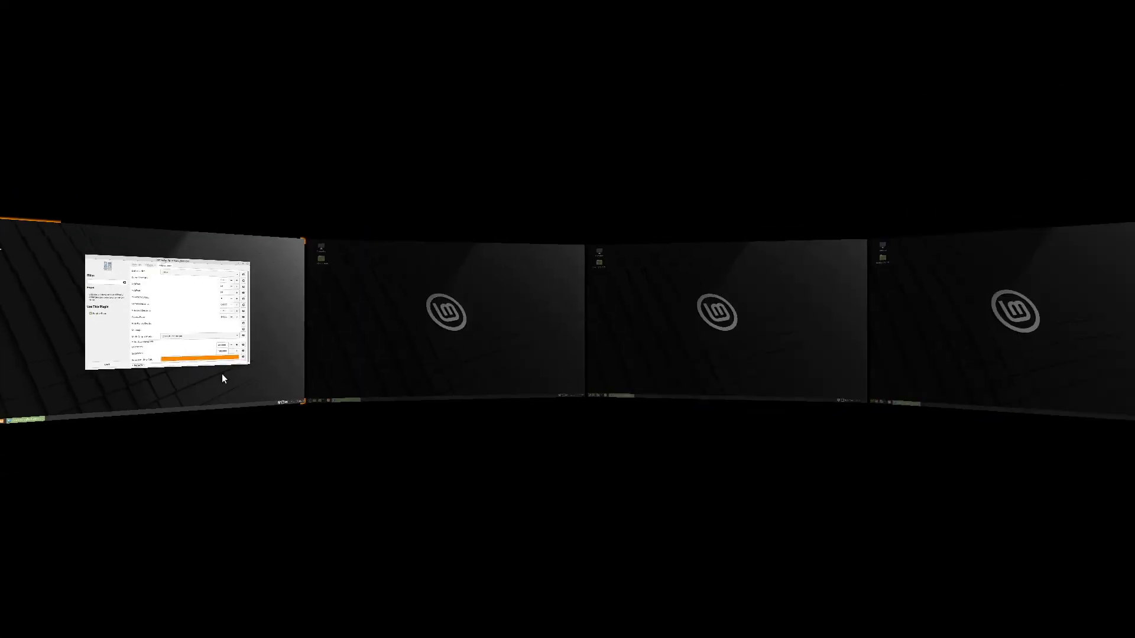
left_click(217, 326)
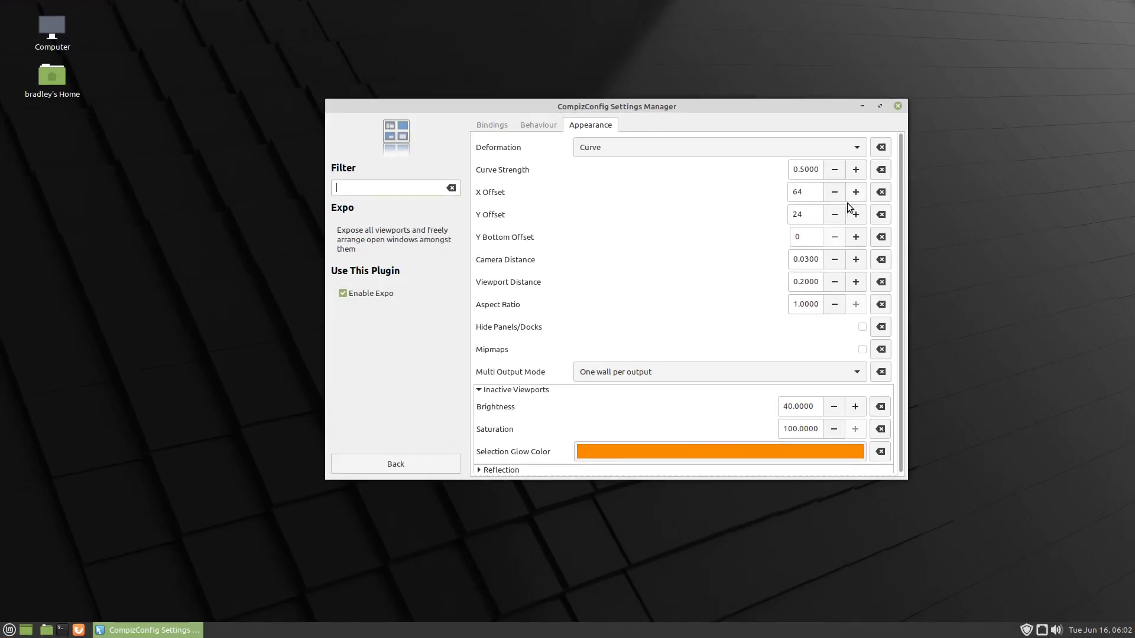
Step: Raise Expo's camera distance to 0.12 and expand the Reflection settings
left_click(856, 260)
left_click(856, 260)
left_click(857, 260)
left_click(857, 260)
left_click(856, 260)
left_click(856, 260)
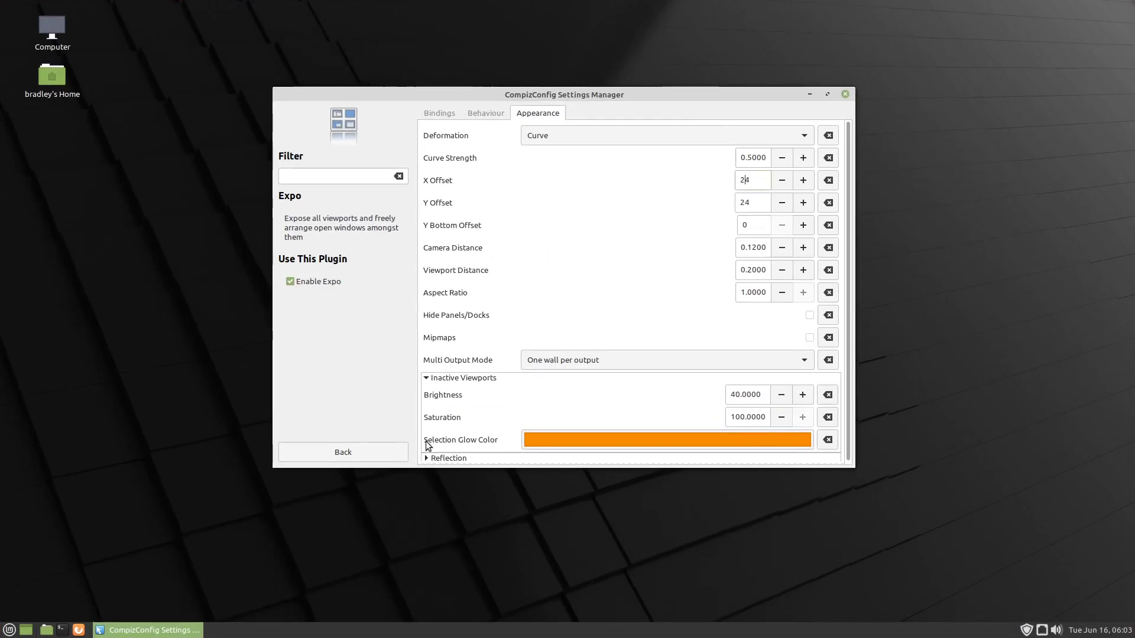
scroll(430, 458, "down", 1)
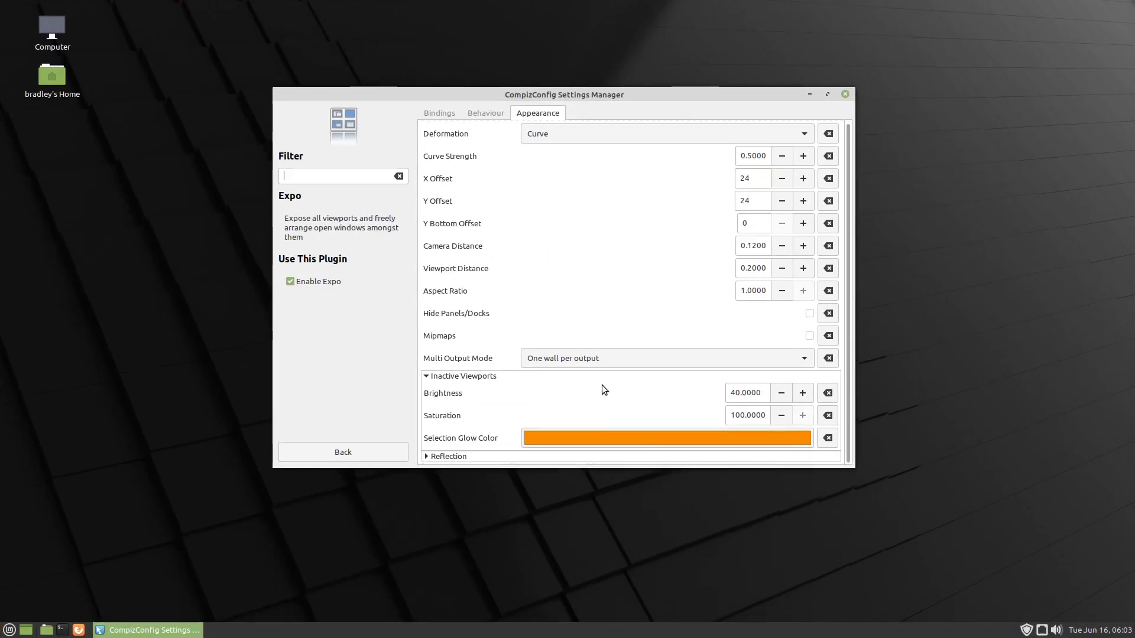
left_click(426, 457)
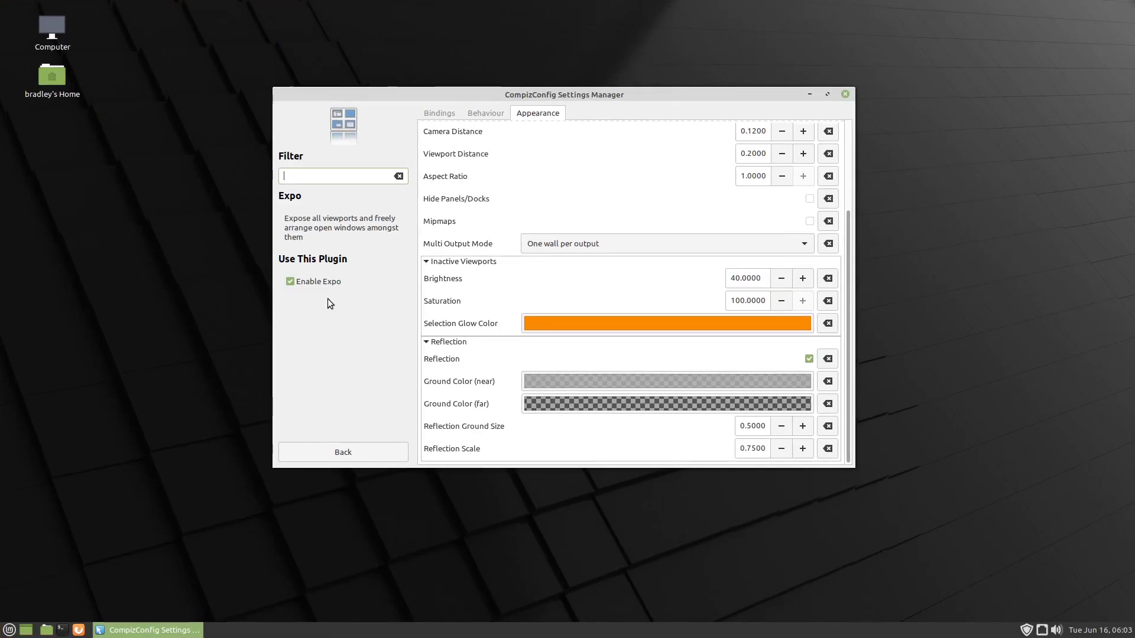
left_click(374, 451)
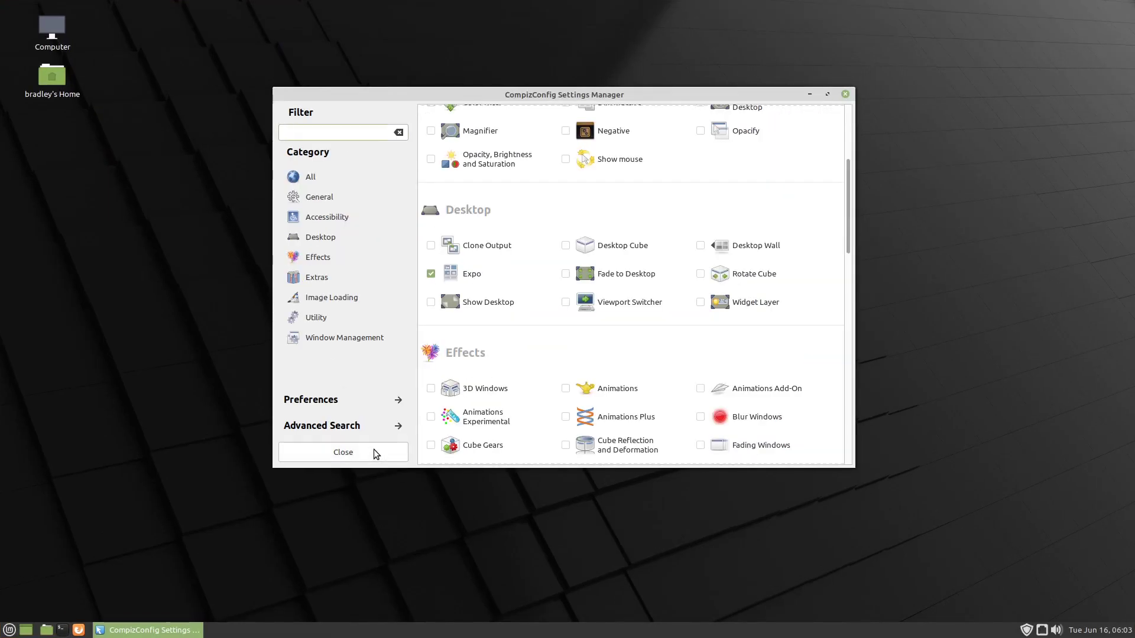
Step: Enable Desktop Cube, Rotate Cube and Viewport Switcher, then test rotation with Ctrl+Alt+arrows
left_click(565, 249)
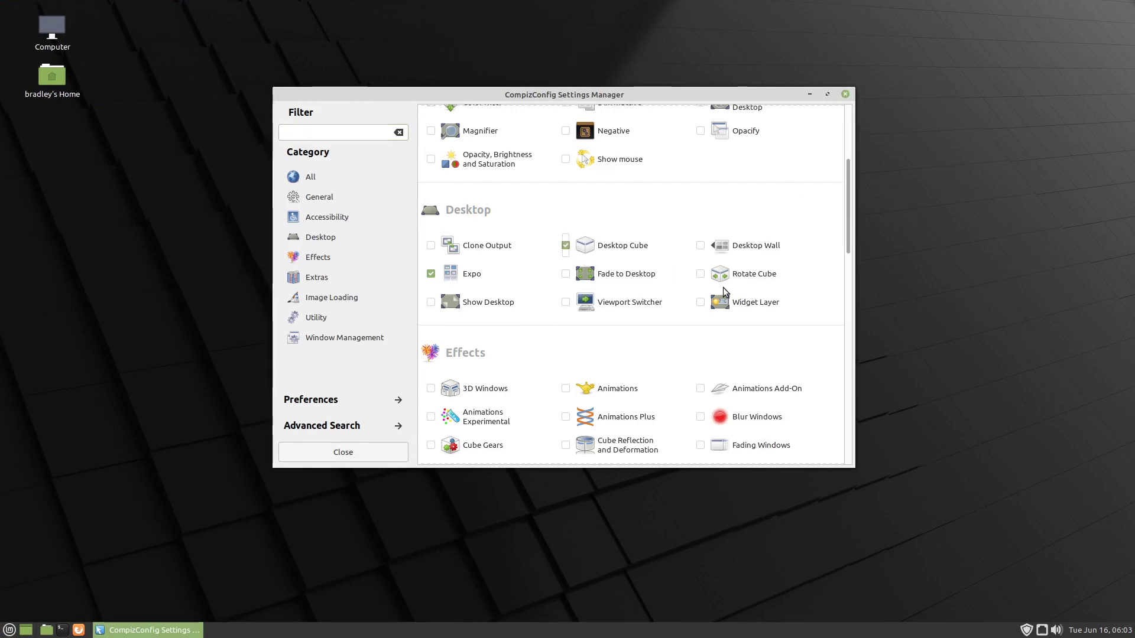
left_click(701, 274)
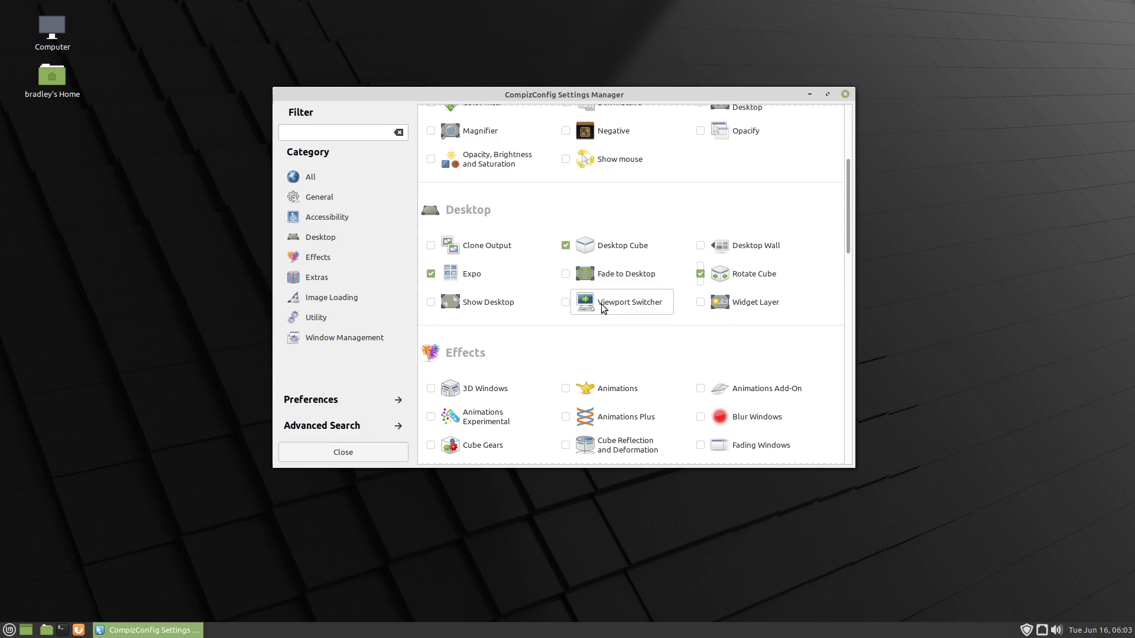
left_click(565, 302)
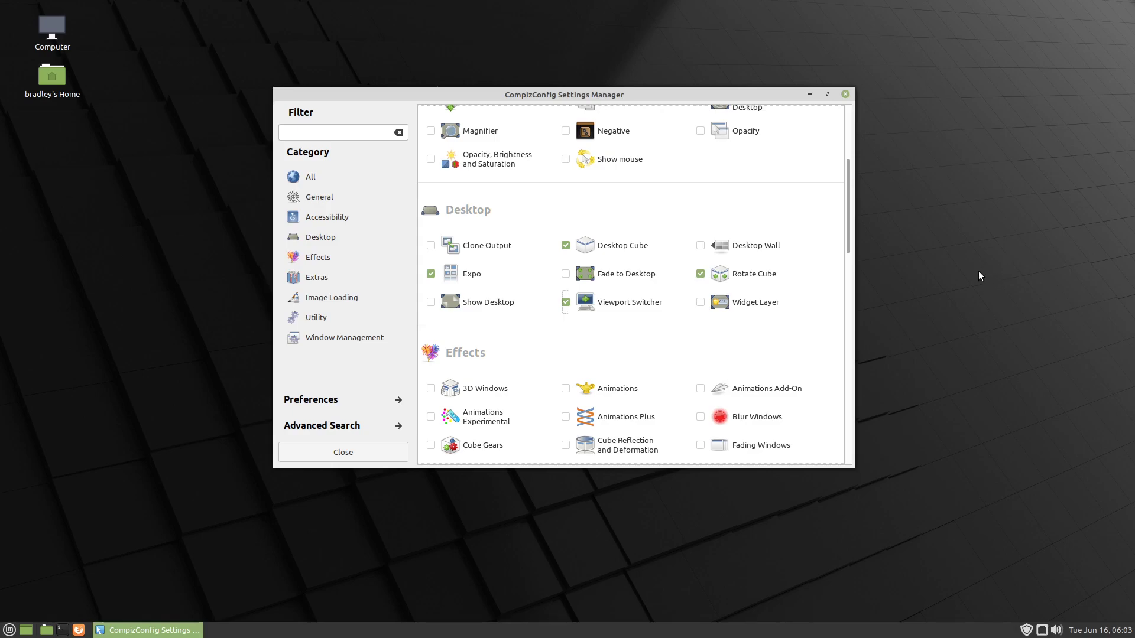
key("ctrl+alt+Right")
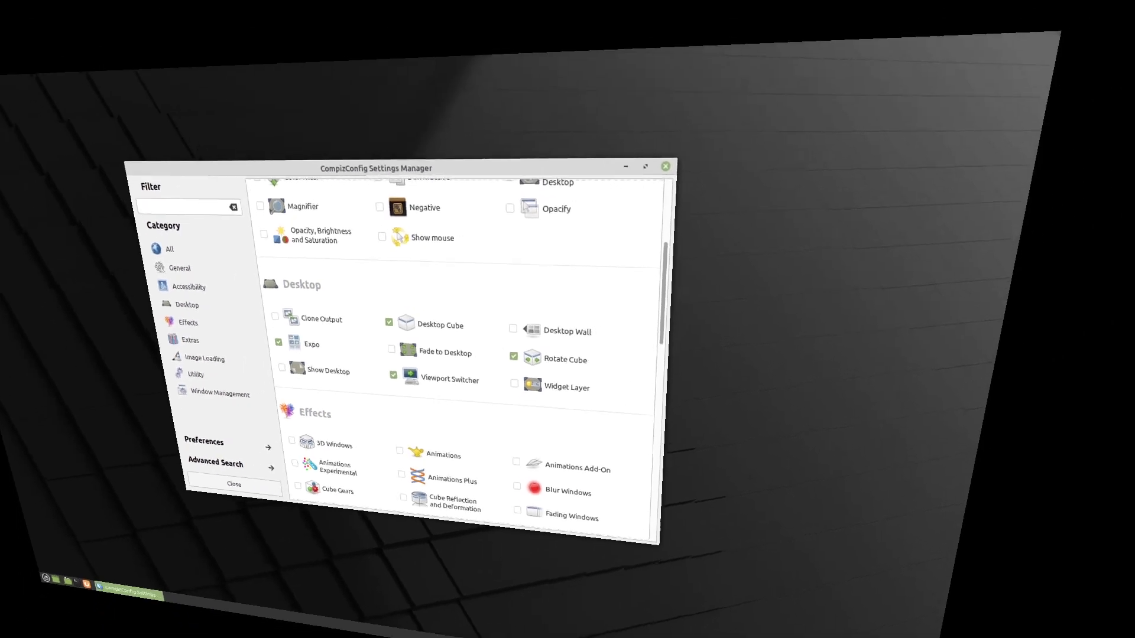
key("ctrl+alt+Left")
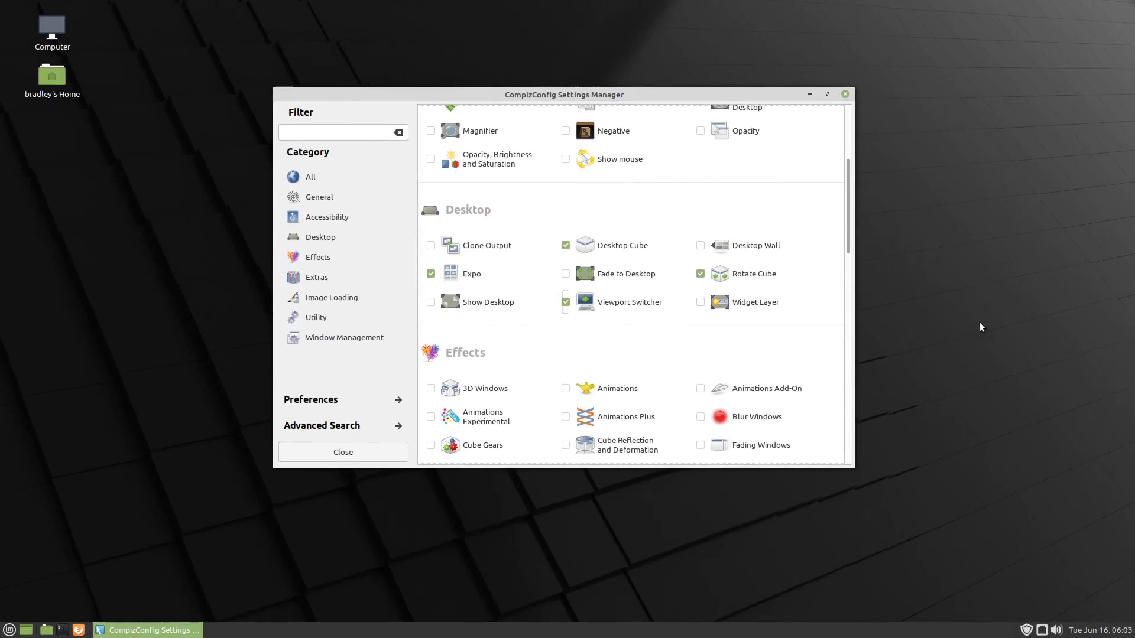
Step: Raise the Rotate Cube Zoom setting to 0.5
left_click(755, 275)
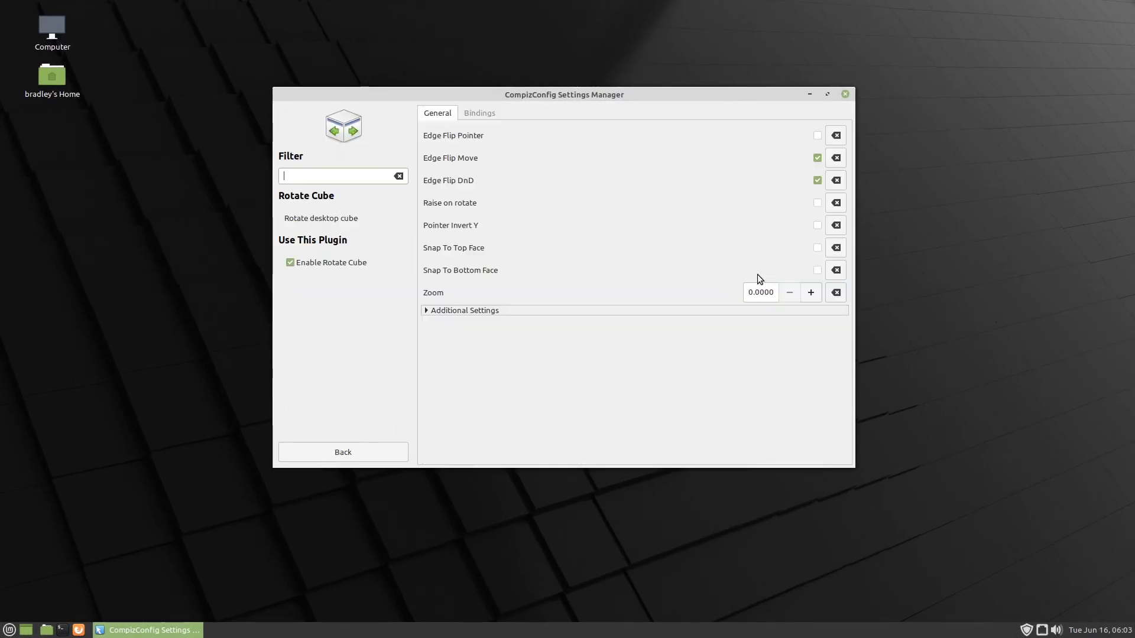
left_click(810, 295)
left_click(810, 293)
left_click(811, 292)
left_click(810, 293)
left_click(372, 453)
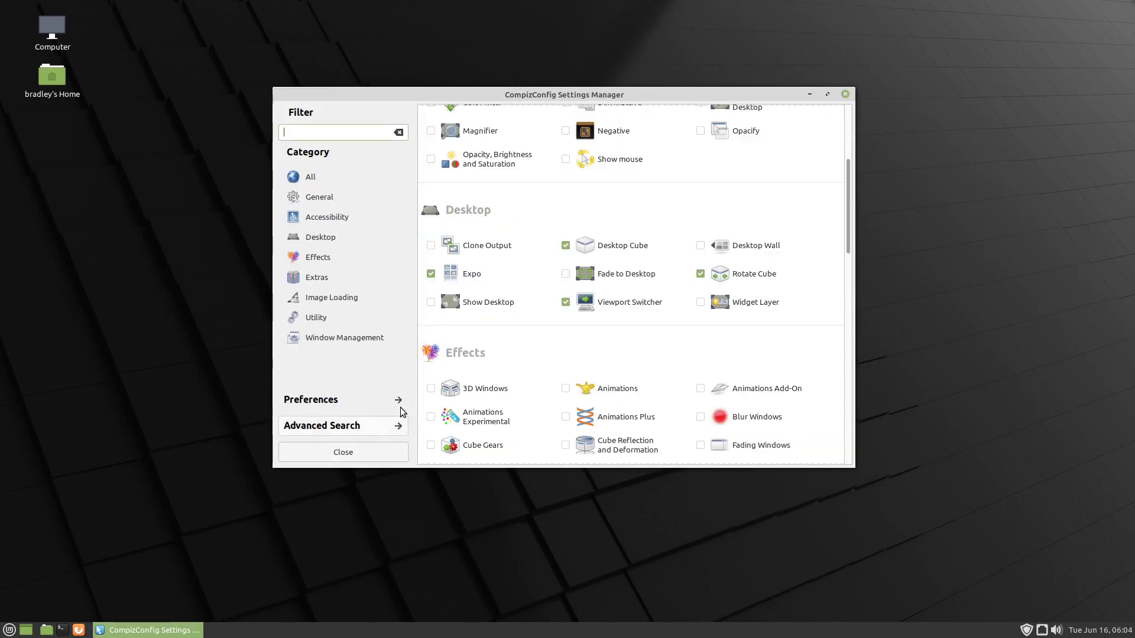
Step: Enter 50 for Opacity During Rotation on Desktop Cube's Transparent Cube tab
left_click(641, 246)
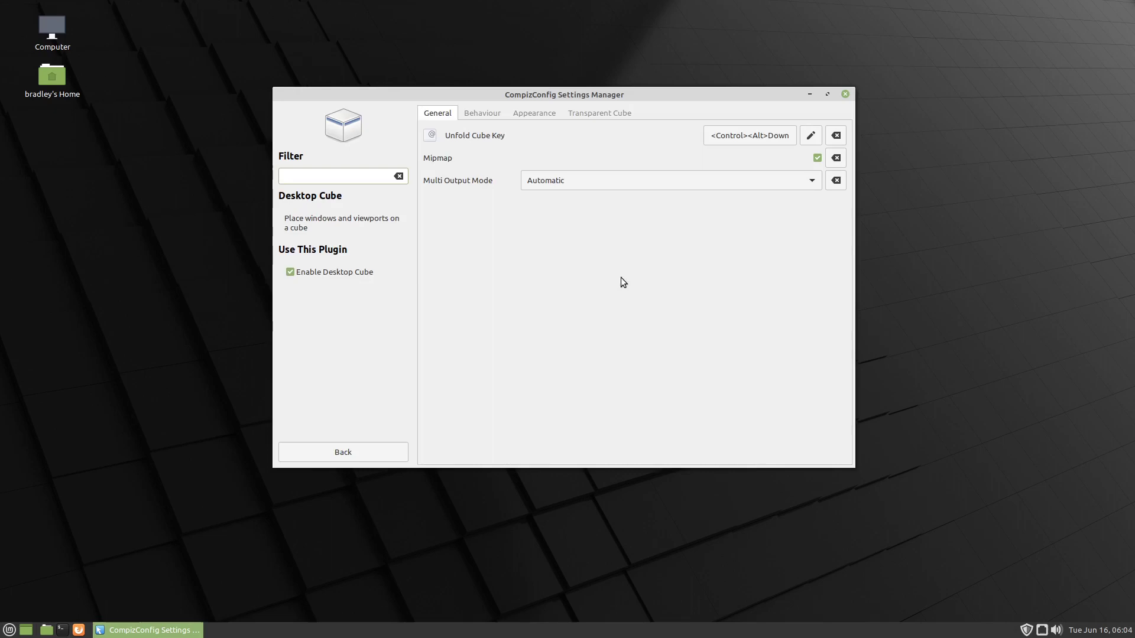
left_click(609, 109)
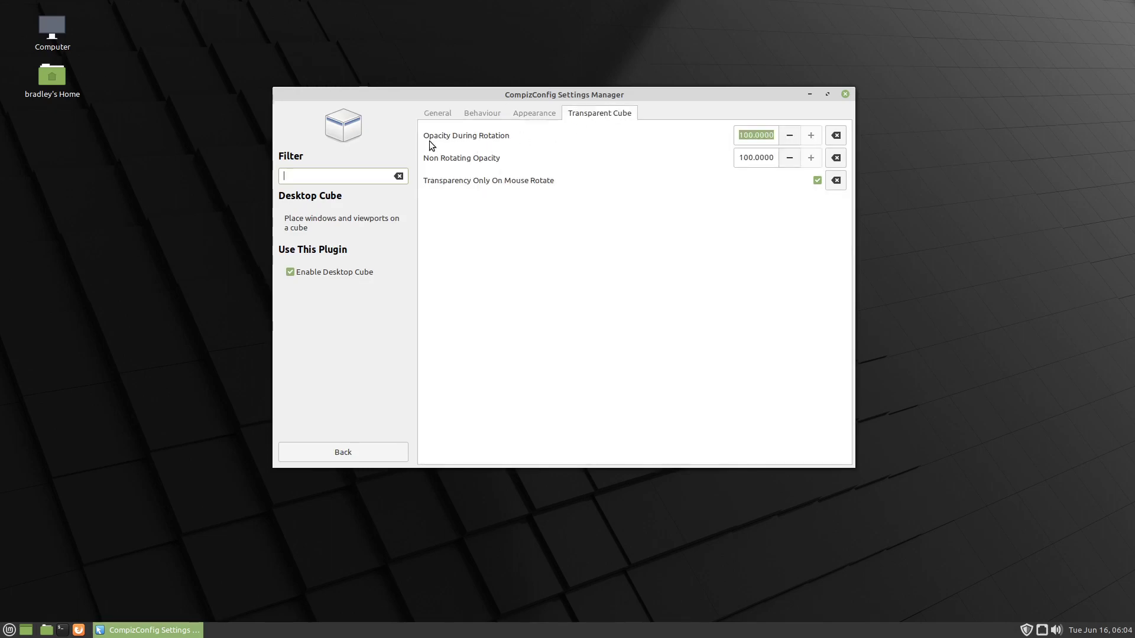
double_click(745, 135)
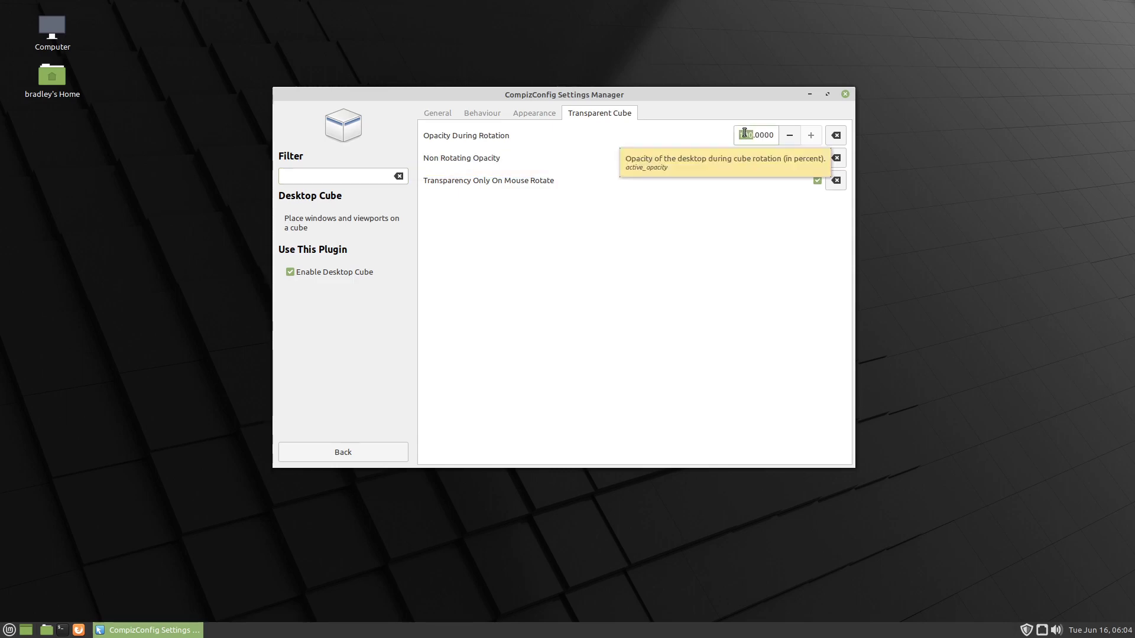
type("50")
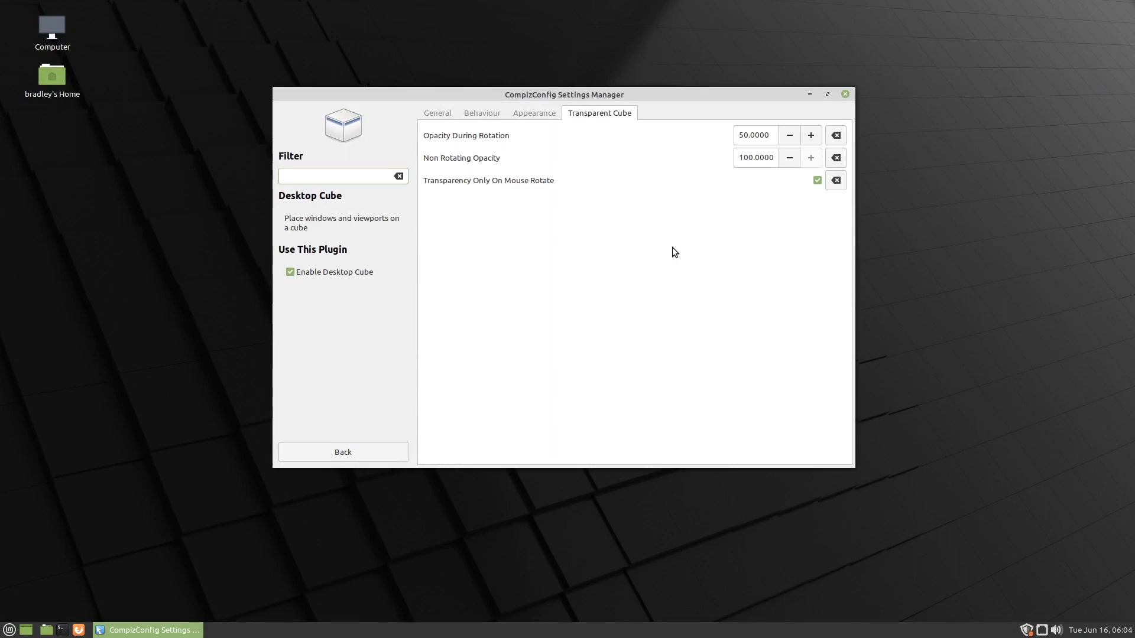
left_click(380, 450)
Step: Enable the 3D Windows plugin and set its window depth to 1.0
scroll(557, 335, "down", 2)
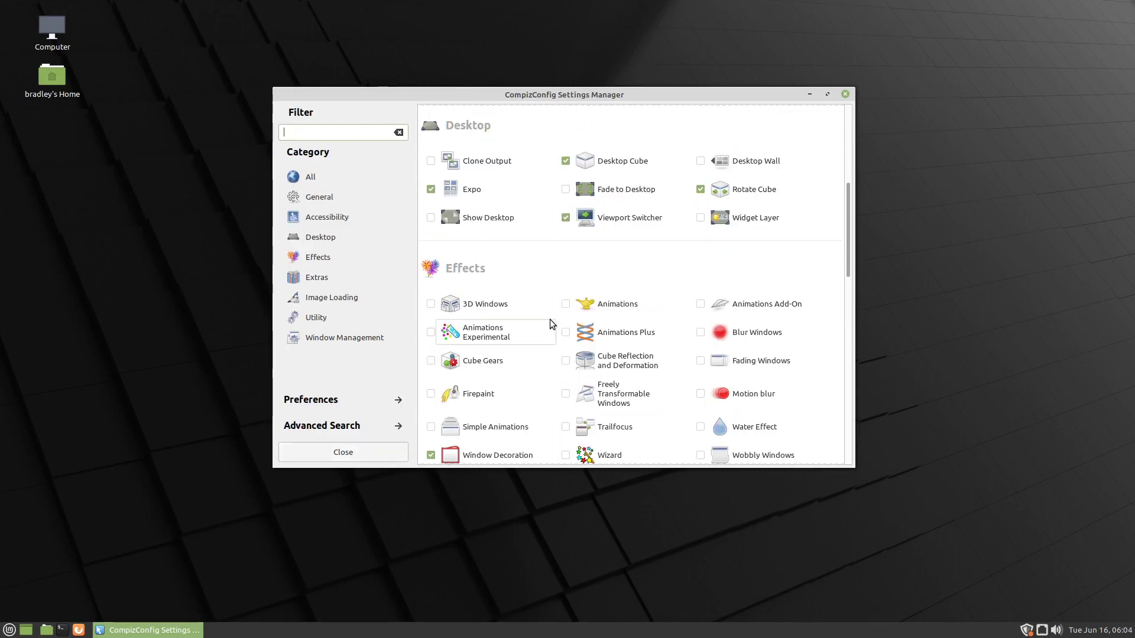
left_click(430, 305)
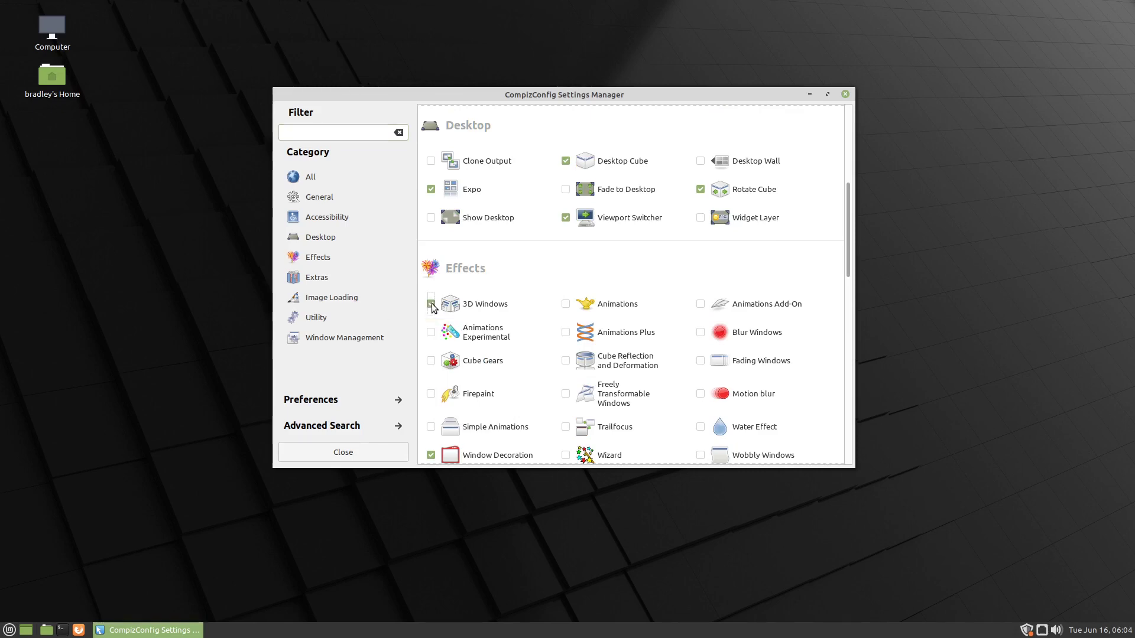
left_click(503, 307)
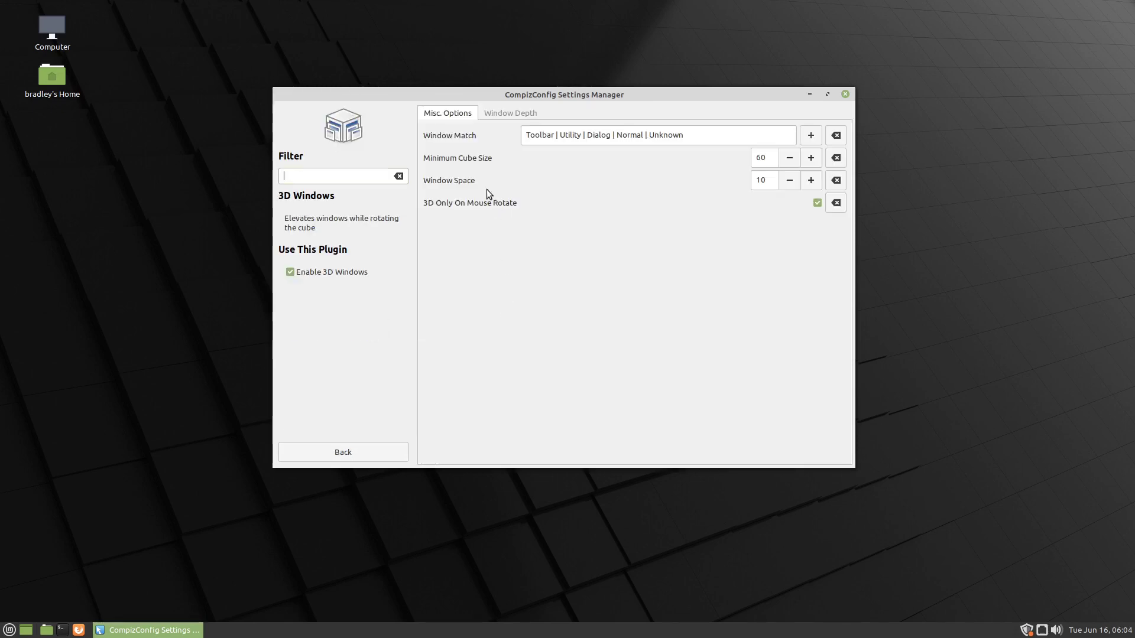
left_click(501, 112)
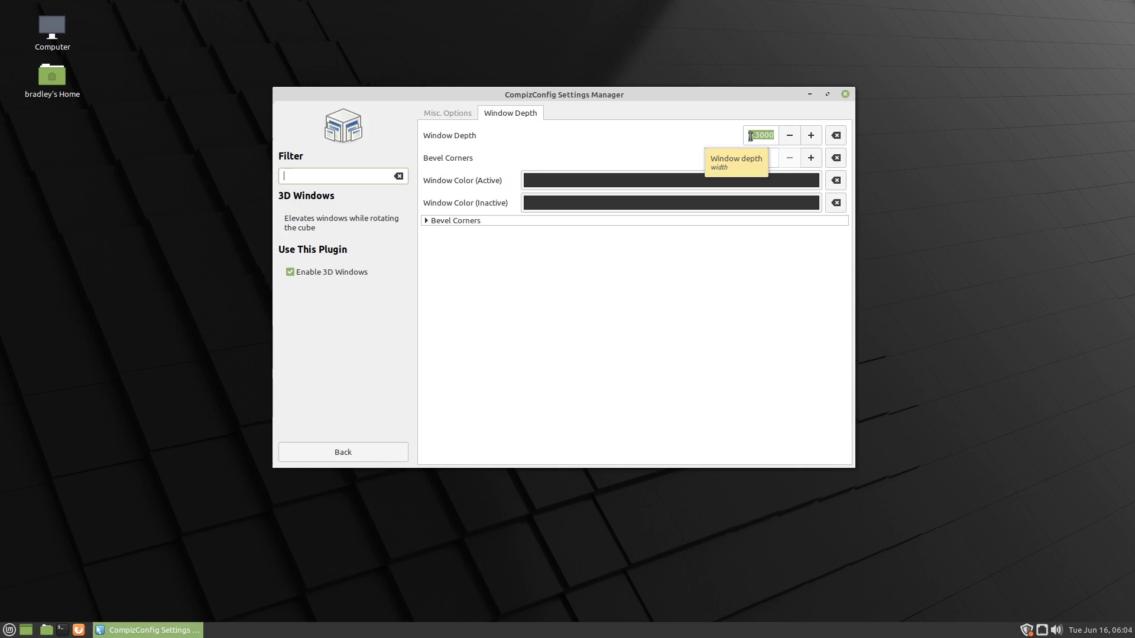
type("0.3")
key("Return")
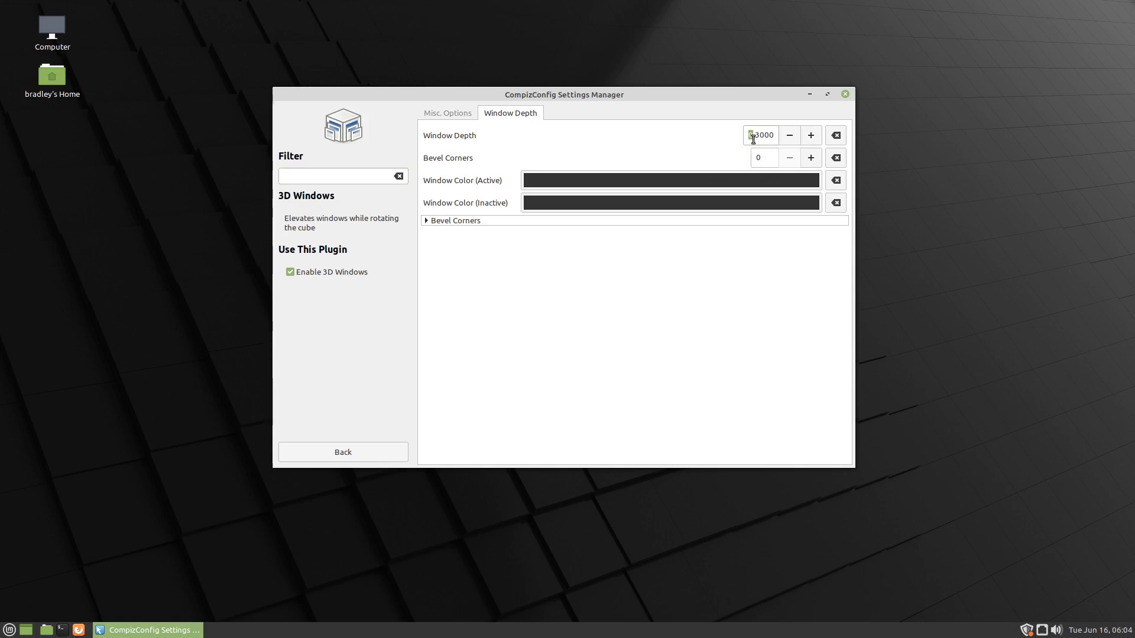
type("1")
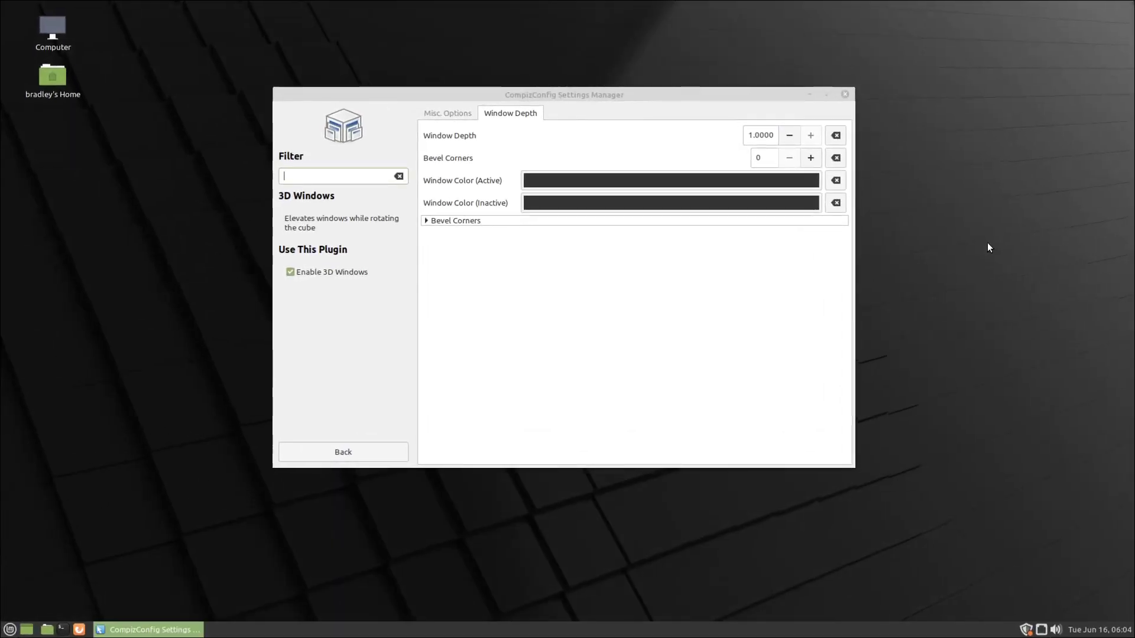
Step: Make active windows light green and inactive windows dark red, then launch a terminal
left_click(619, 180)
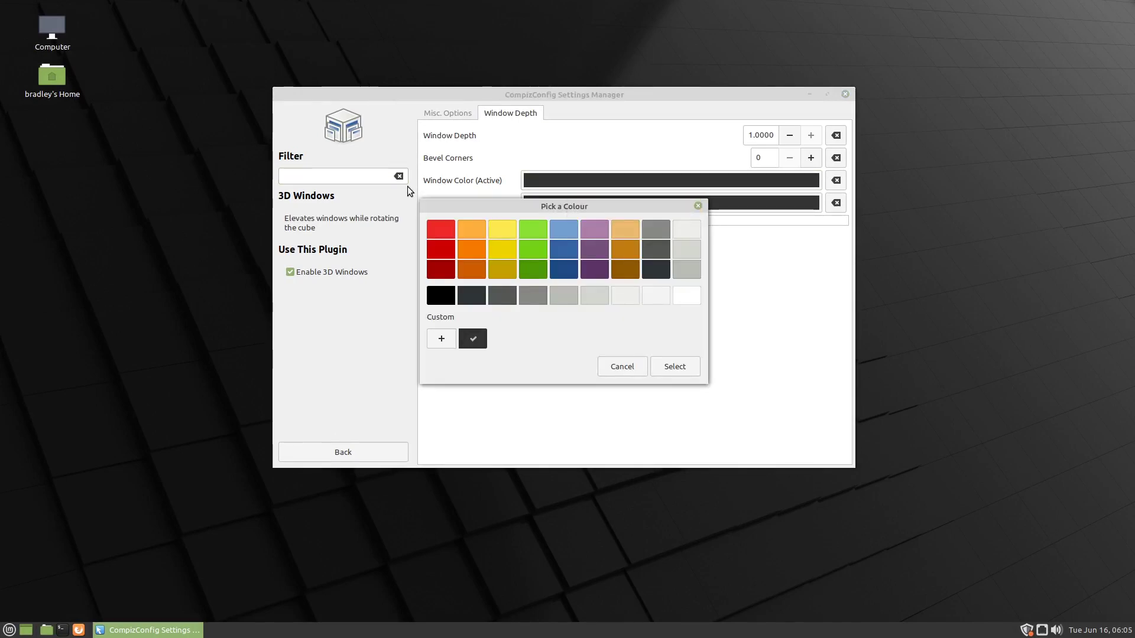
left_click(538, 229)
left_click(675, 367)
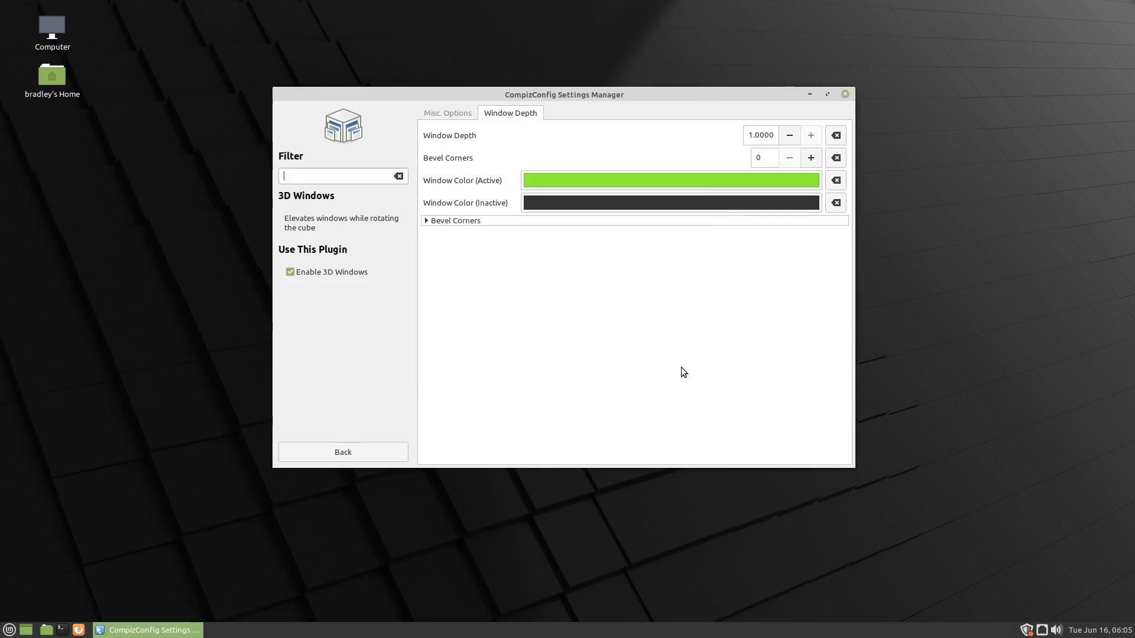
left_click(643, 202)
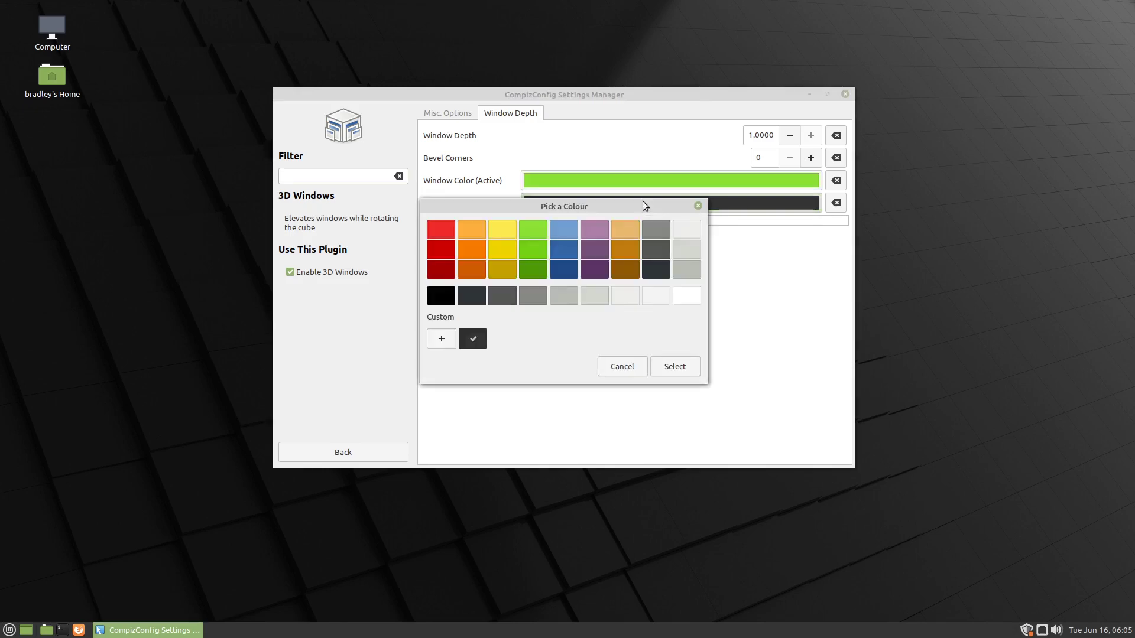
left_click(444, 270)
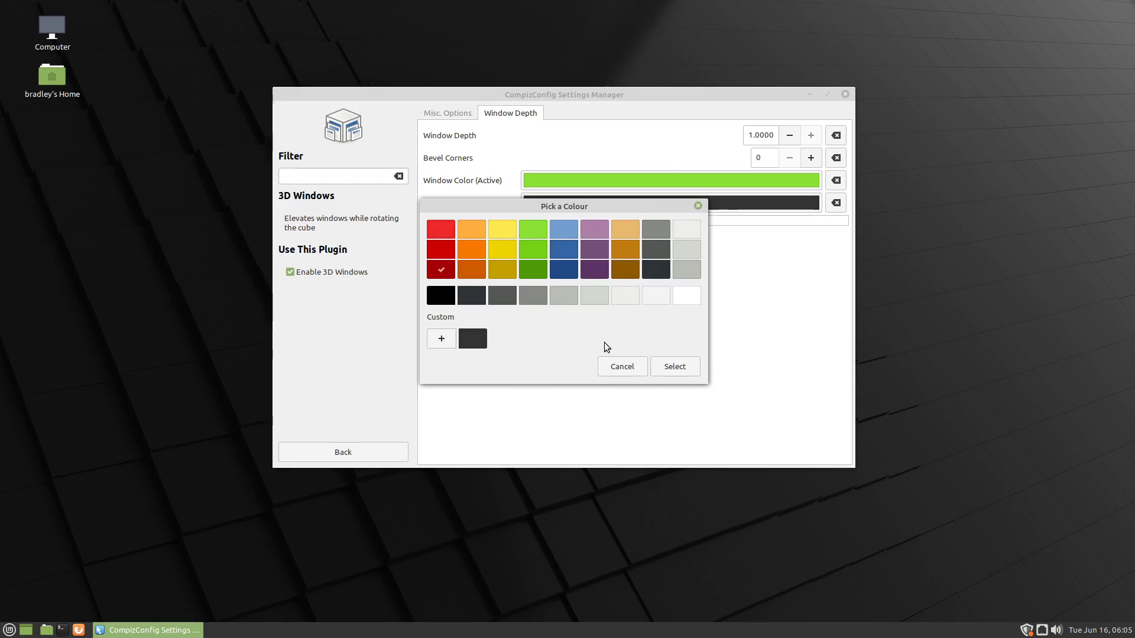
left_click(677, 367)
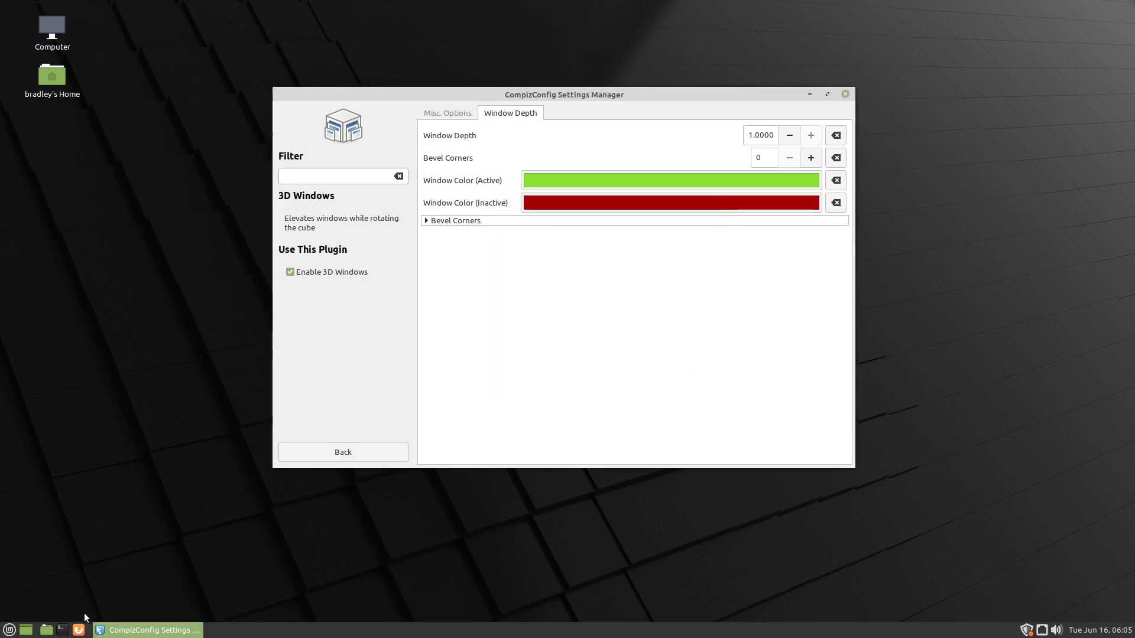
left_click(62, 630)
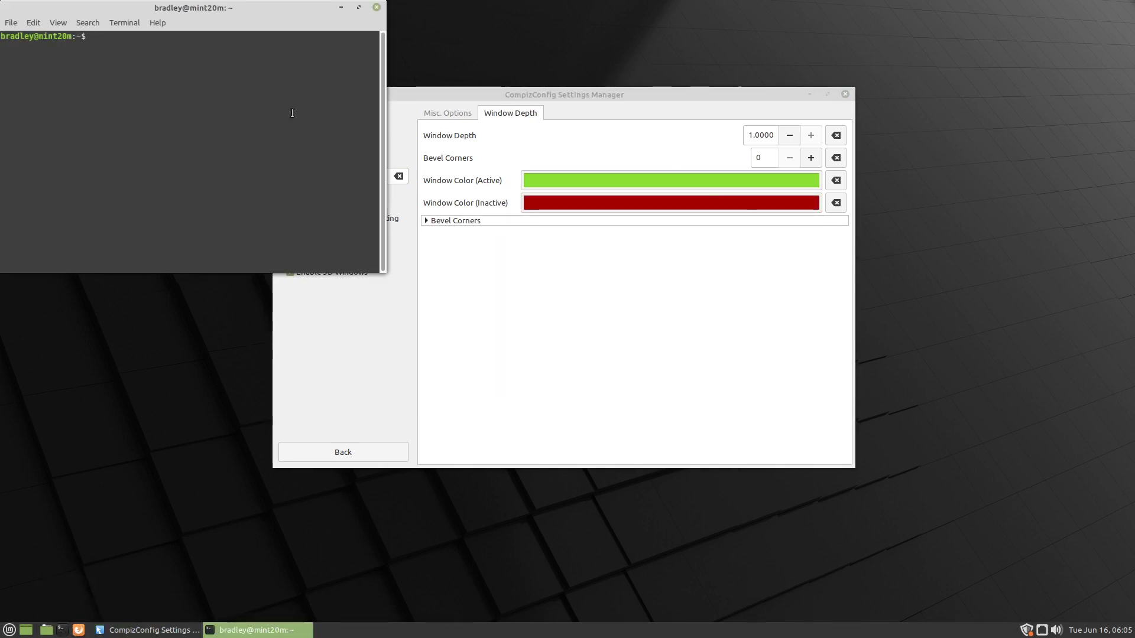
Step: Rotate the desktop cube to view the raised 3D windows, then bring the terminal forward
left_click(642, 97)
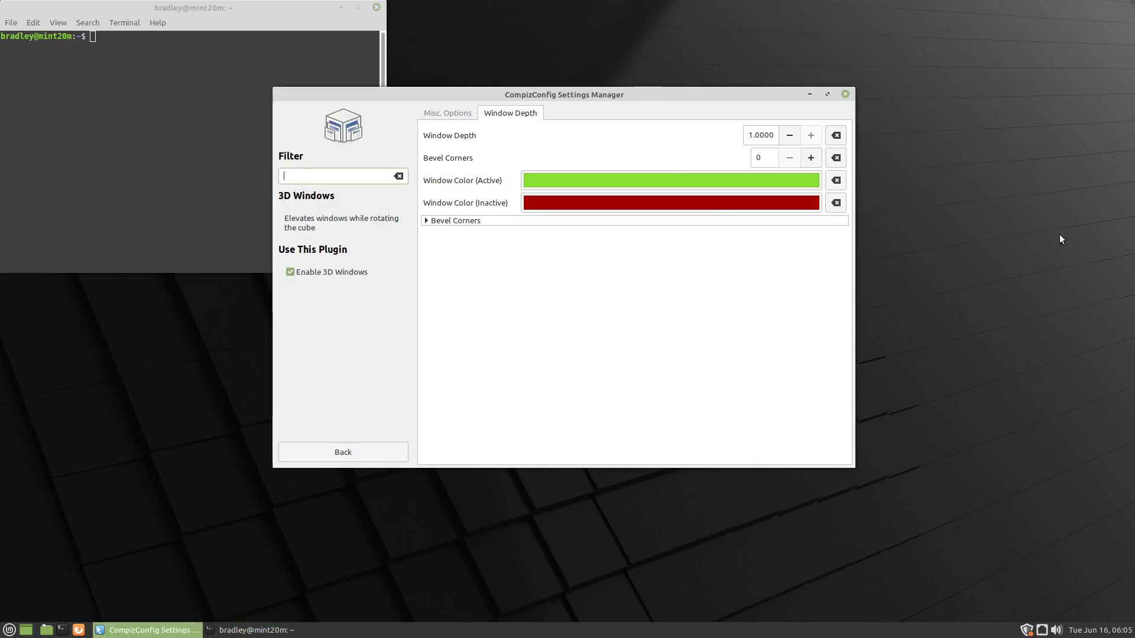
left_click_drag(1026, 243, 739, 319)
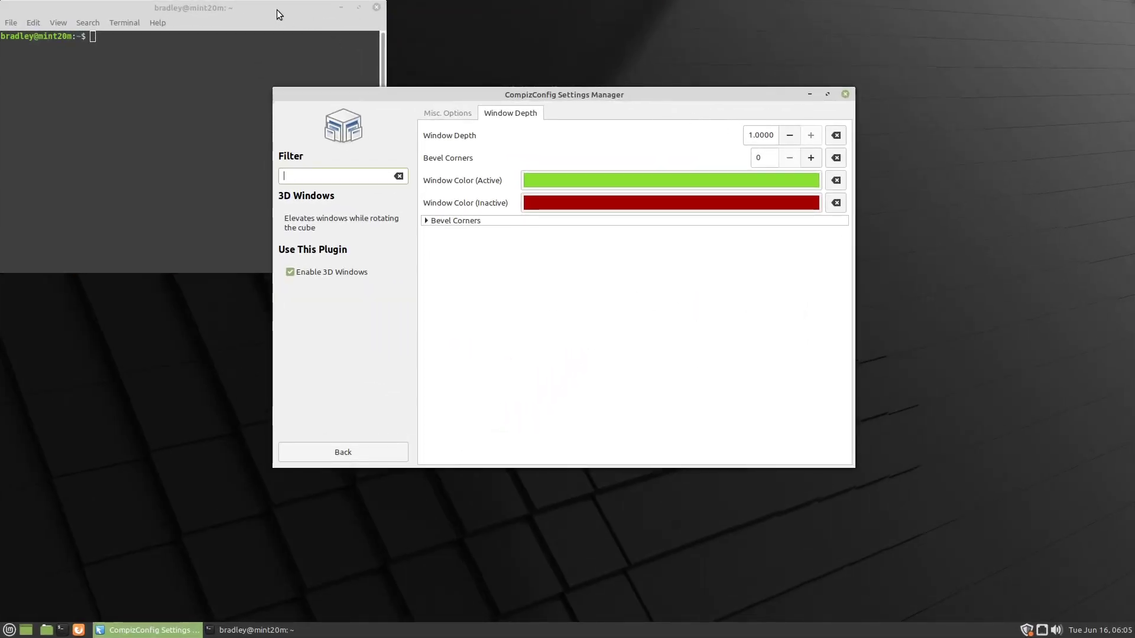
left_click(265, 8)
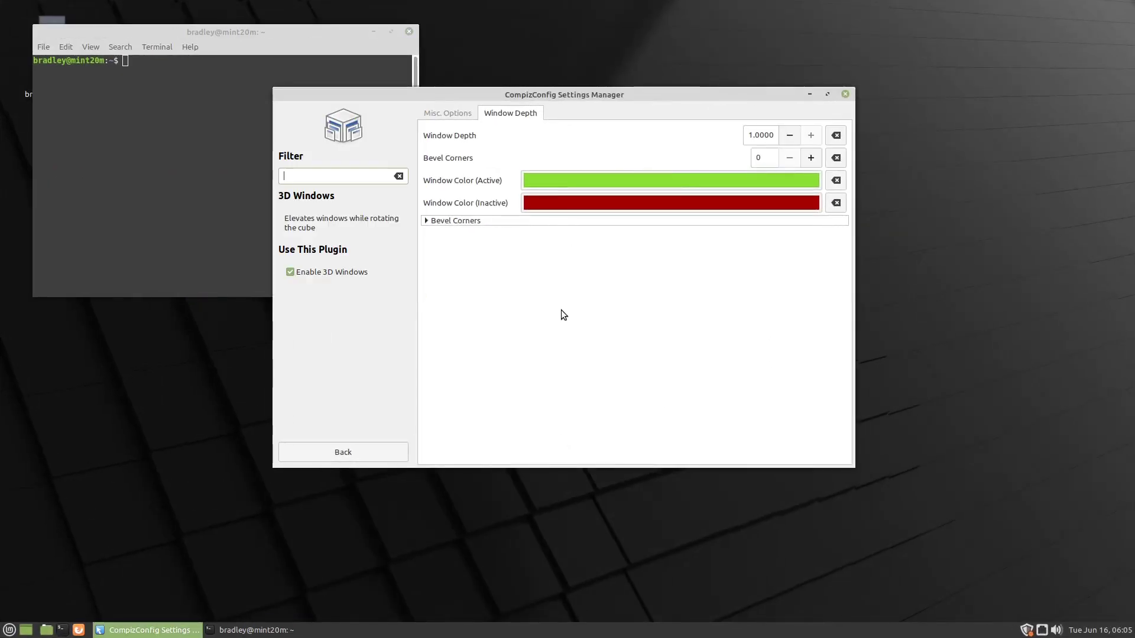
Step: Enable the Animations plugin along with the required Regex Matching plugin
left_click(394, 449)
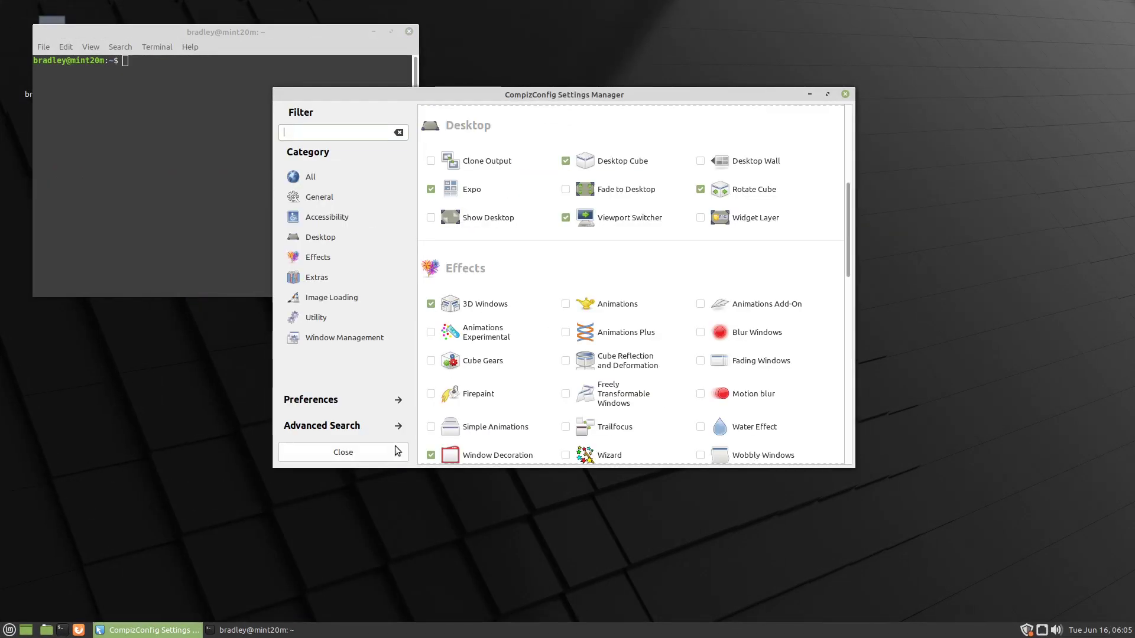
left_click(632, 307)
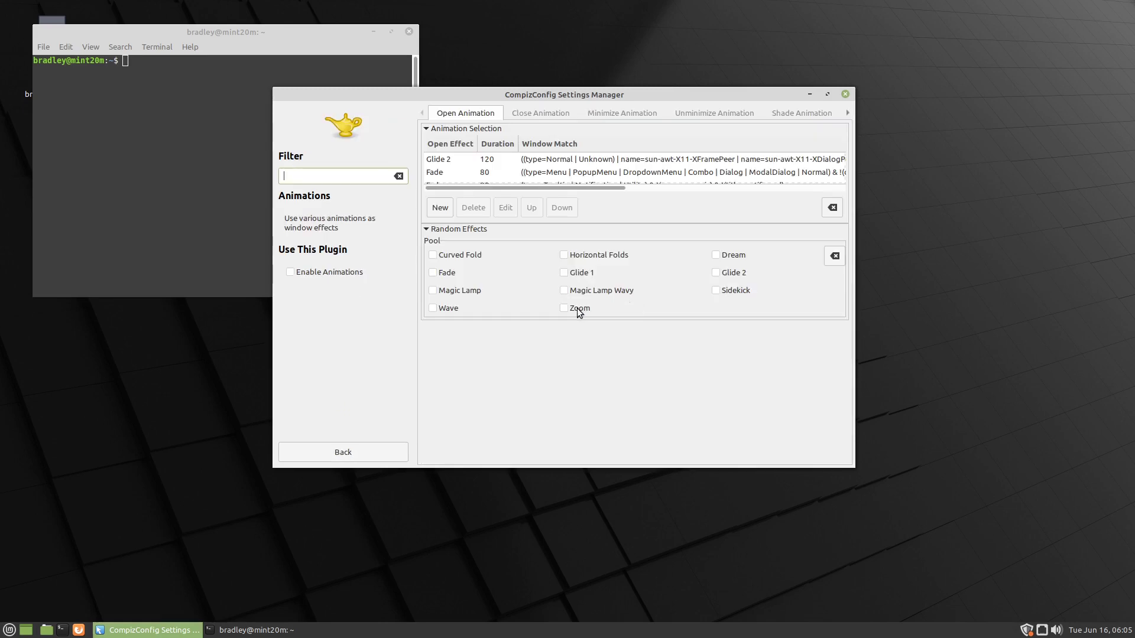
left_click(292, 273)
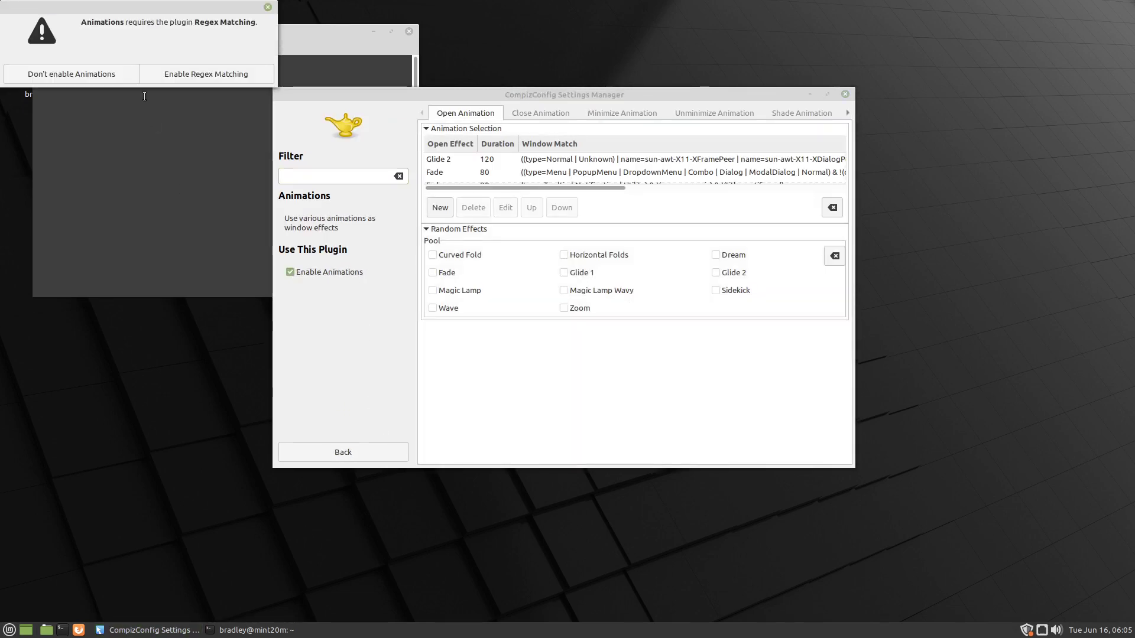
left_click(249, 79)
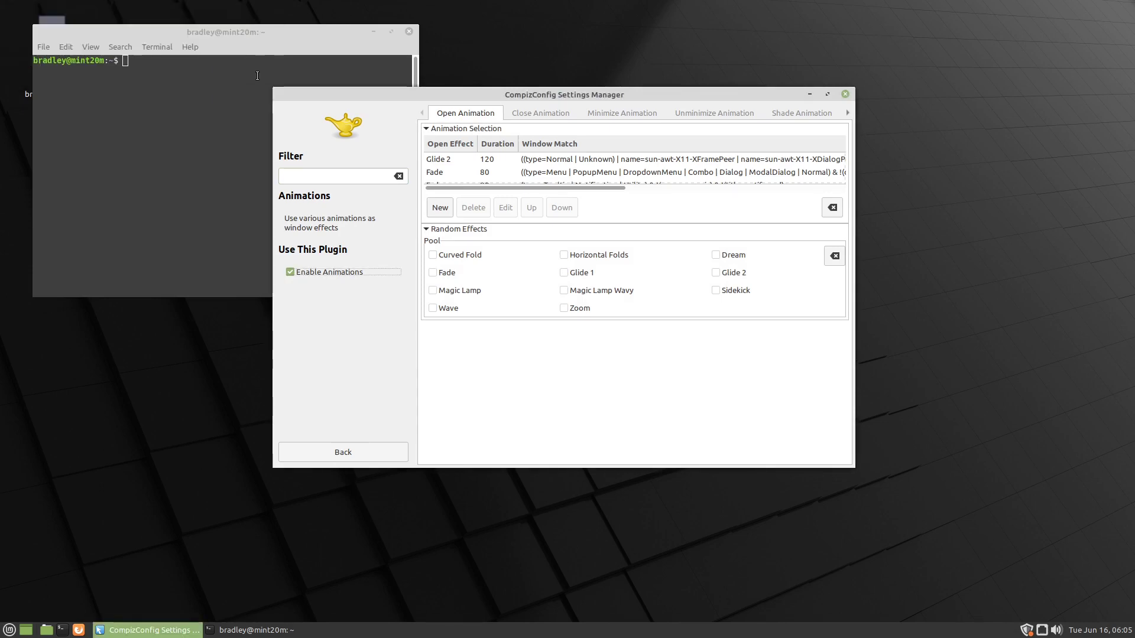
Step: On the Effect Settings page, turn on Random Animations For All Events
left_click(846, 114)
left_click(846, 114)
left_click(846, 112)
left_click(846, 111)
left_click(847, 111)
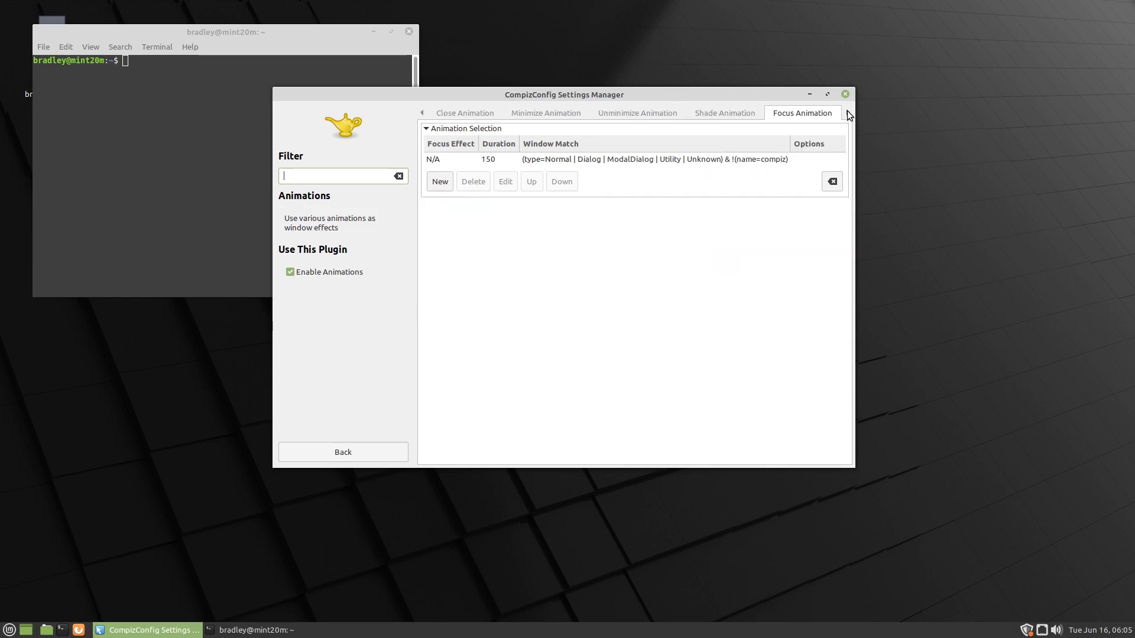
left_click(846, 111)
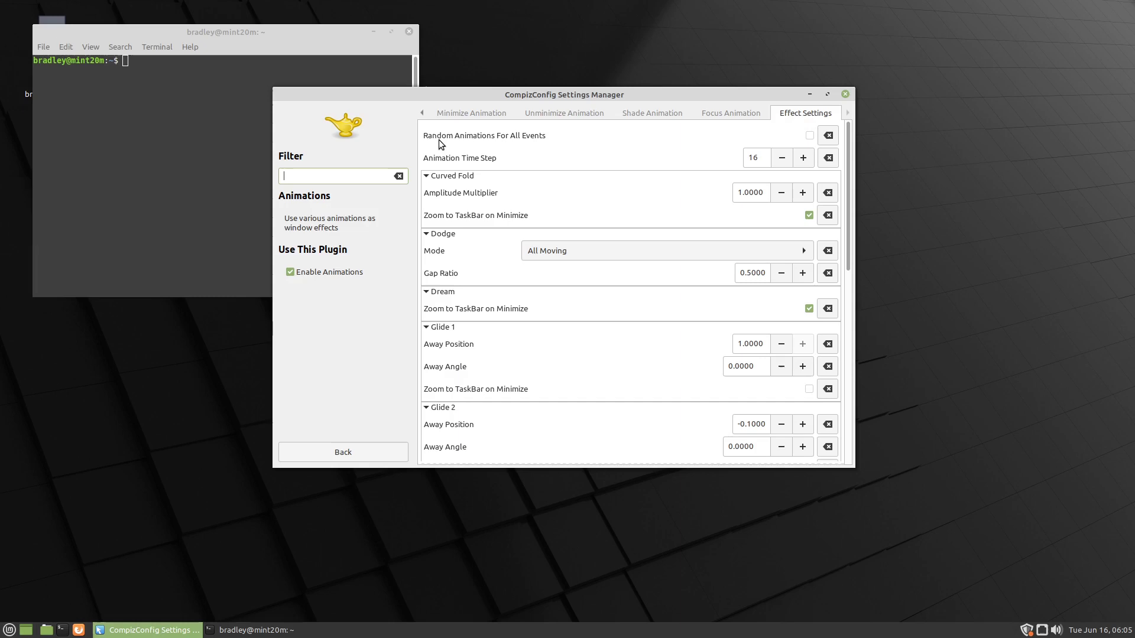
left_click(809, 135)
Step: Minimize and restore the terminal repeatedly to watch the random animations
left_click(255, 630)
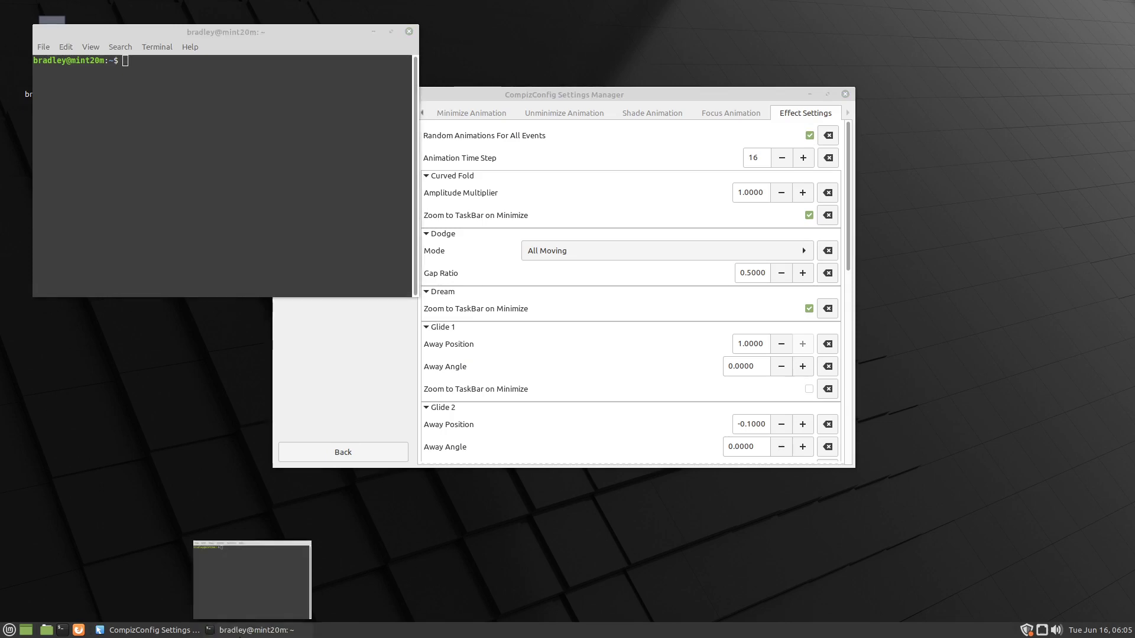
left_click(243, 631)
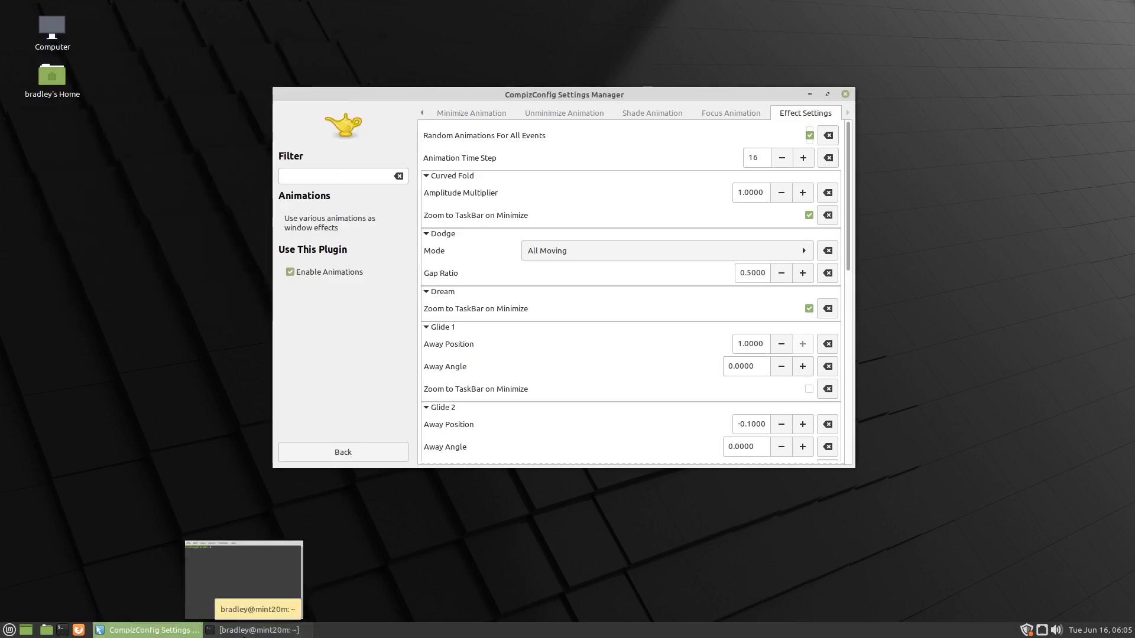
left_click(243, 631)
left_click(243, 631)
left_click(243, 631)
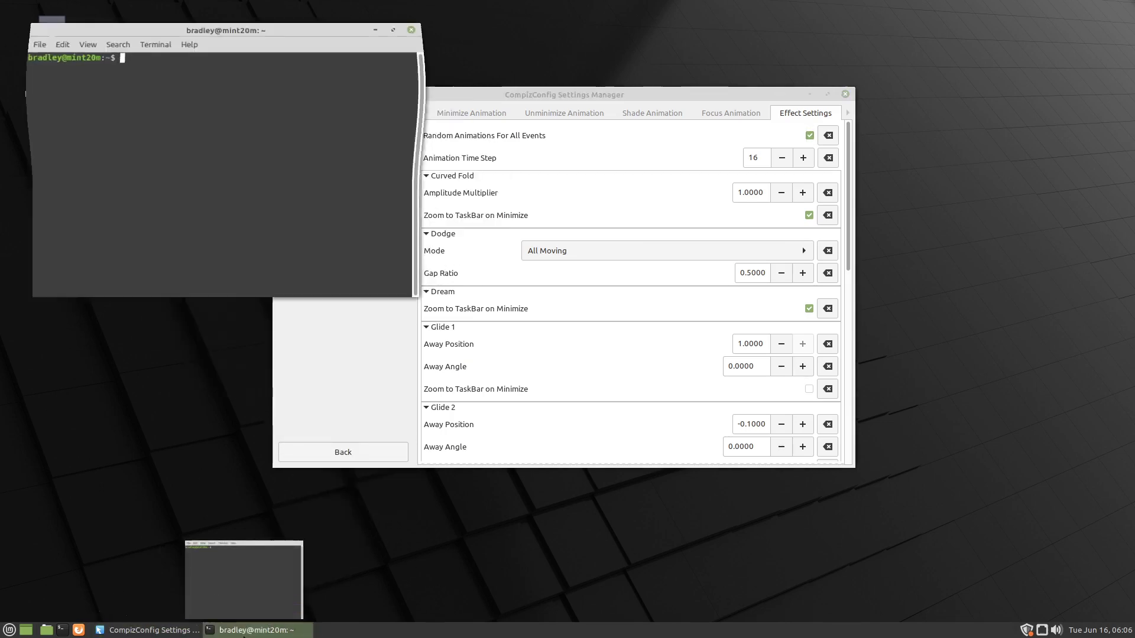
left_click(243, 631)
left_click(243, 631)
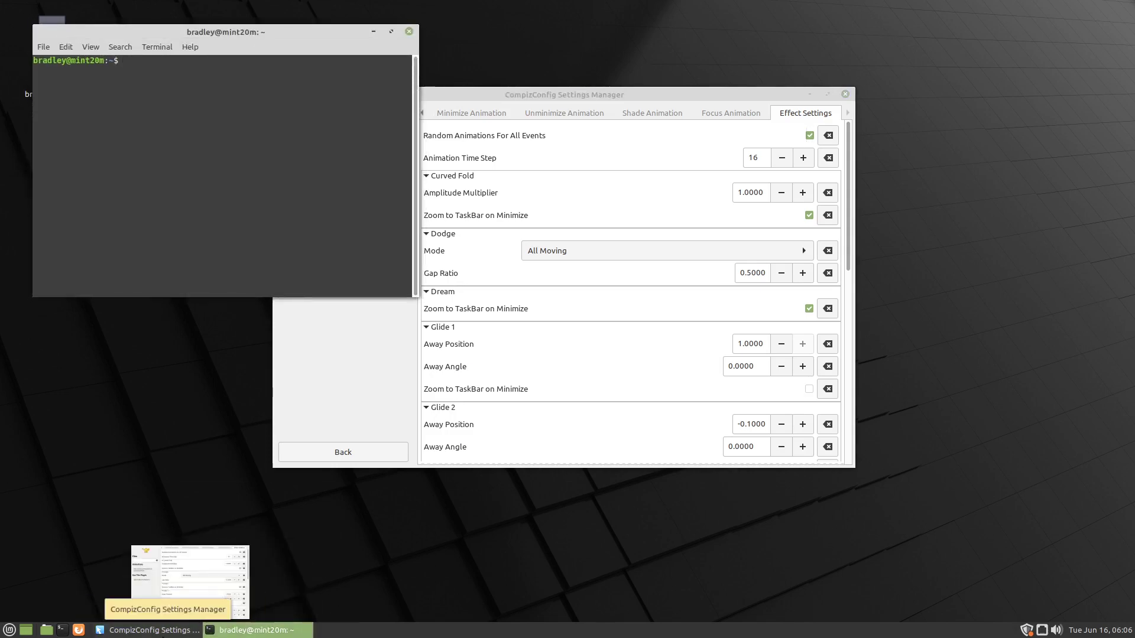
Step: Test animations on the settings window and a home folder window, then close the folder
left_click(159, 631)
left_click(158, 631)
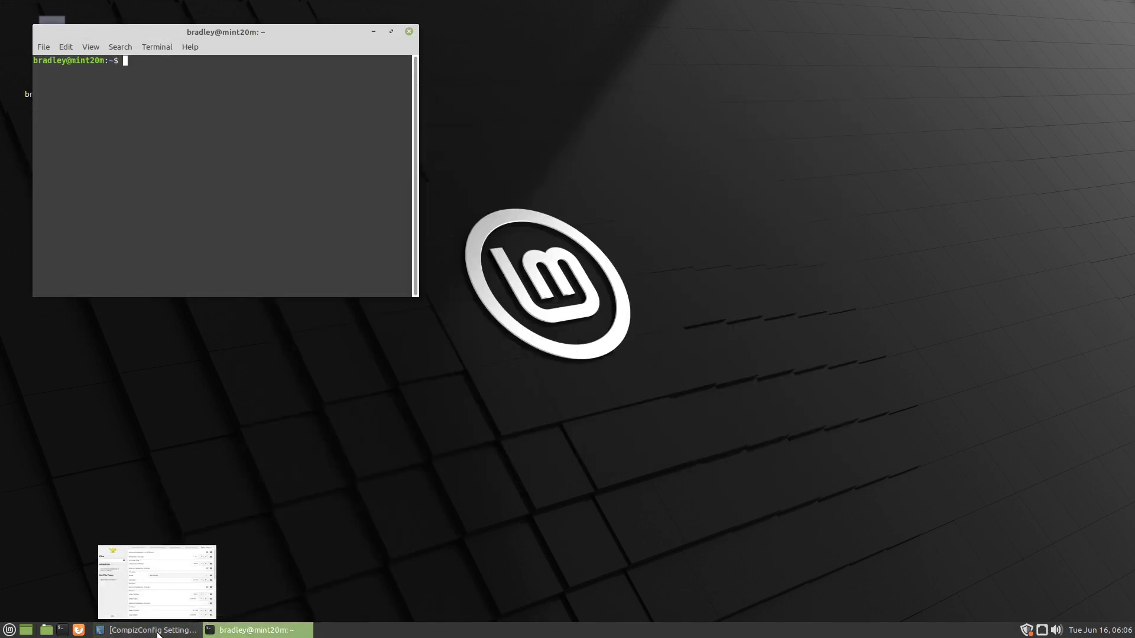
left_click(158, 631)
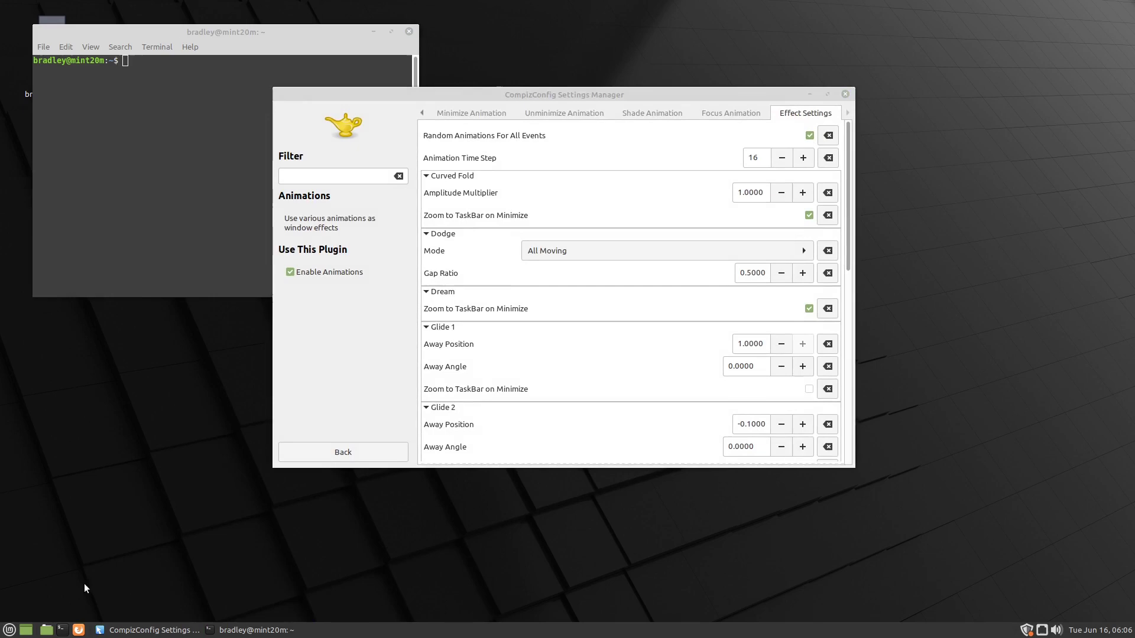
left_click(46, 630)
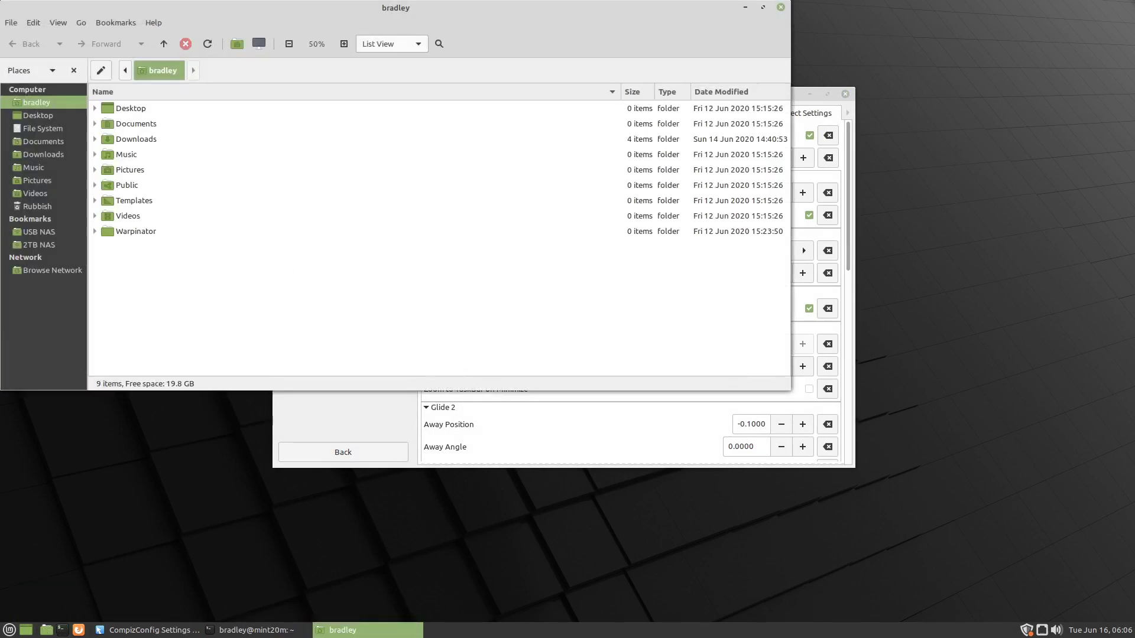
left_click(413, 633)
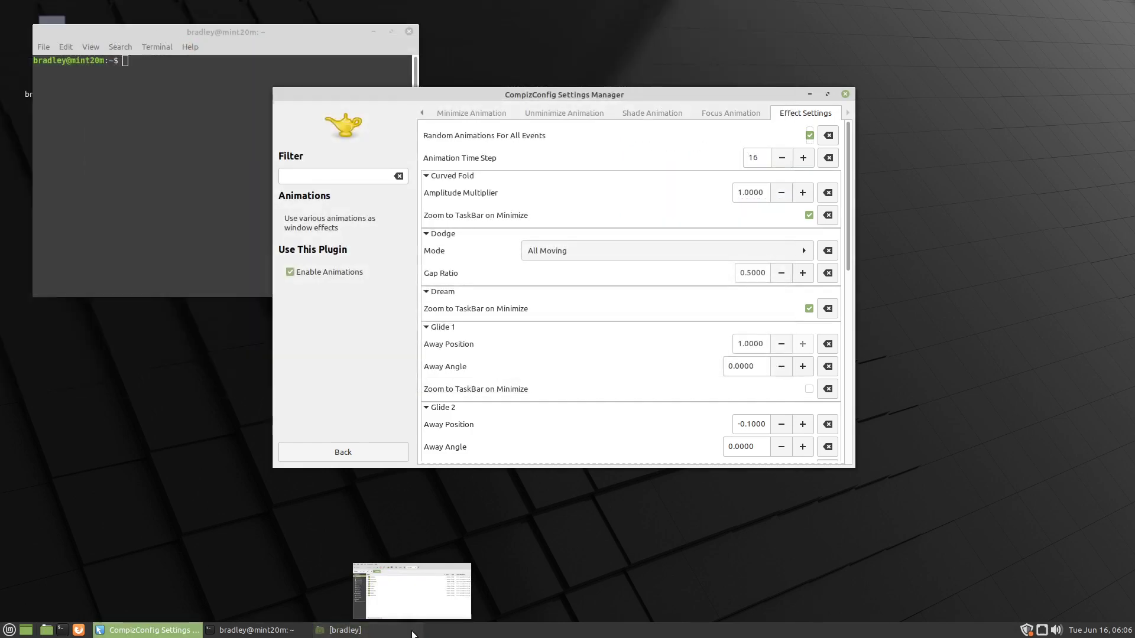
left_click(412, 633)
middle_click(411, 632)
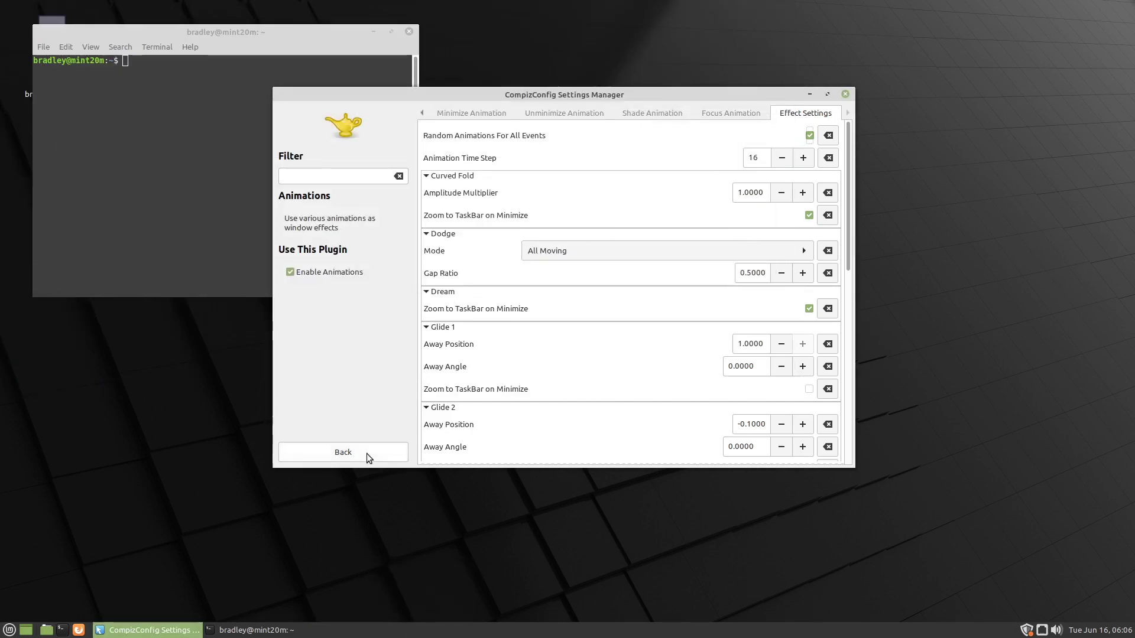
Step: Enable Cube Reflection and Deformation, set Deformation to None, and spin the cube to check
left_click(366, 453)
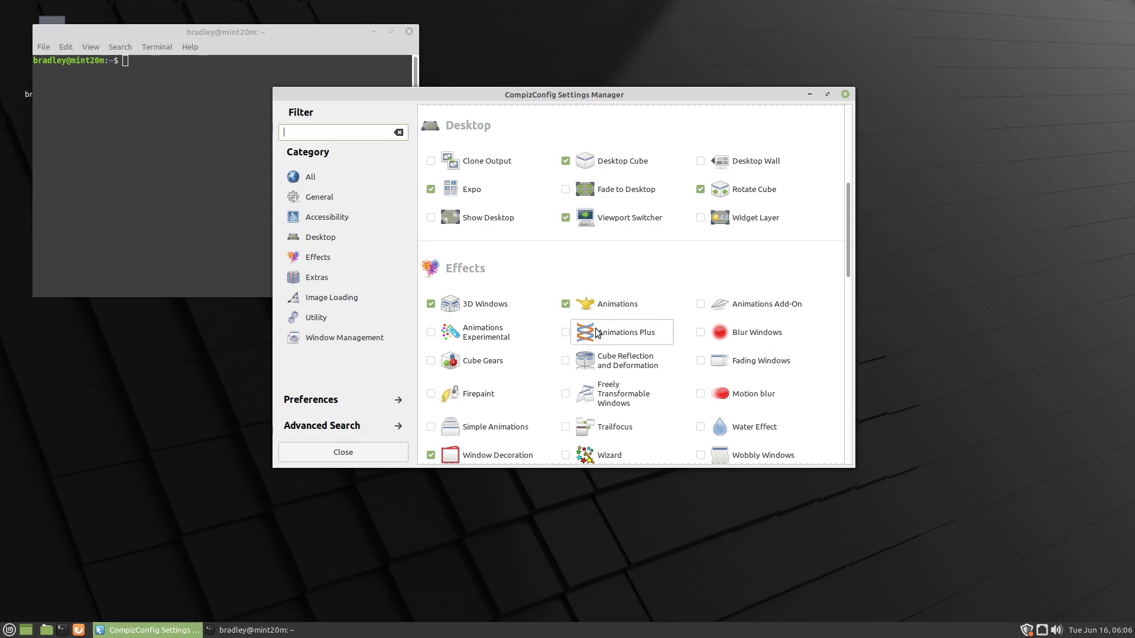
mouse_move(610, 337)
left_click(625, 361)
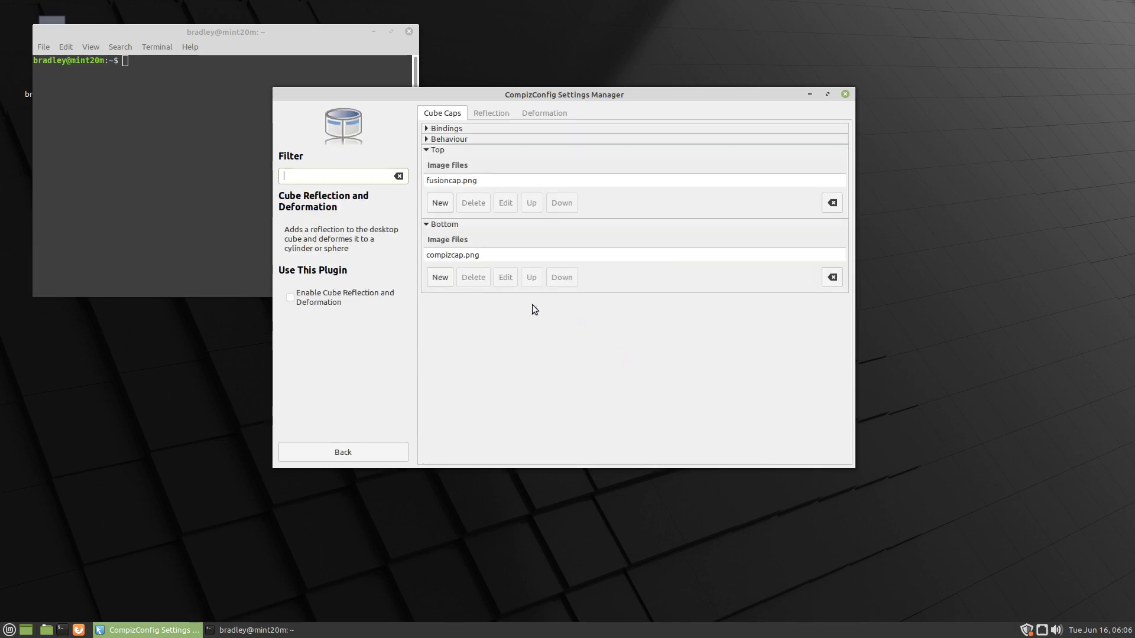
left_click(290, 298)
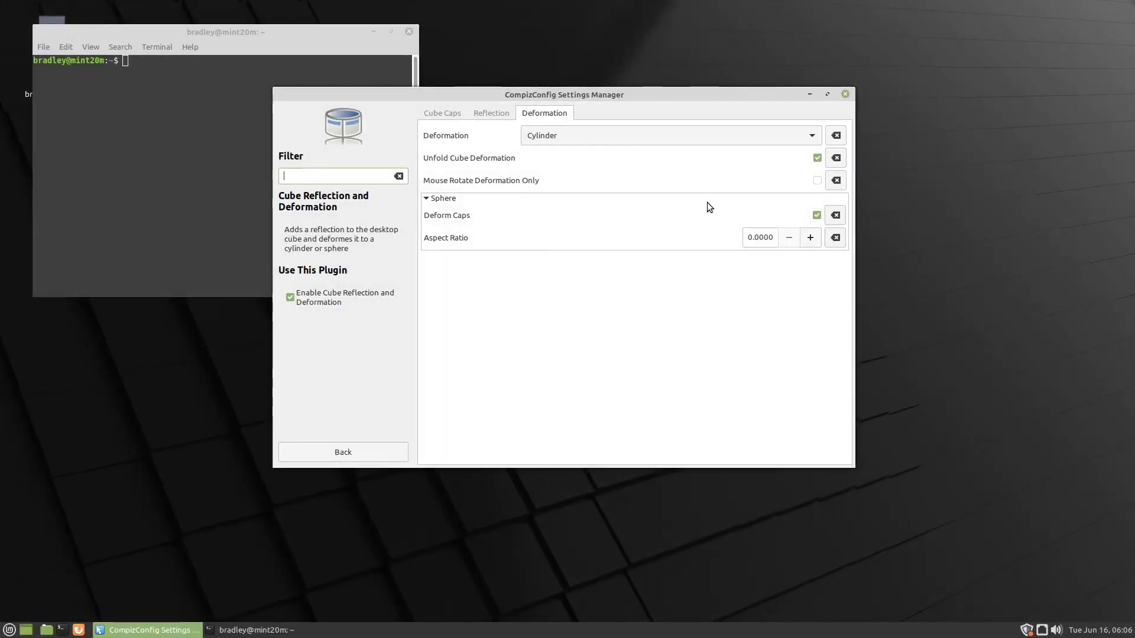
left_click(621, 137)
left_click(590, 117)
left_click_drag(528, 252, 1002, 264)
Step: In Cube Caps, select the fusioncap.png top image and try adding a new entry, then cancel it
left_click(451, 113)
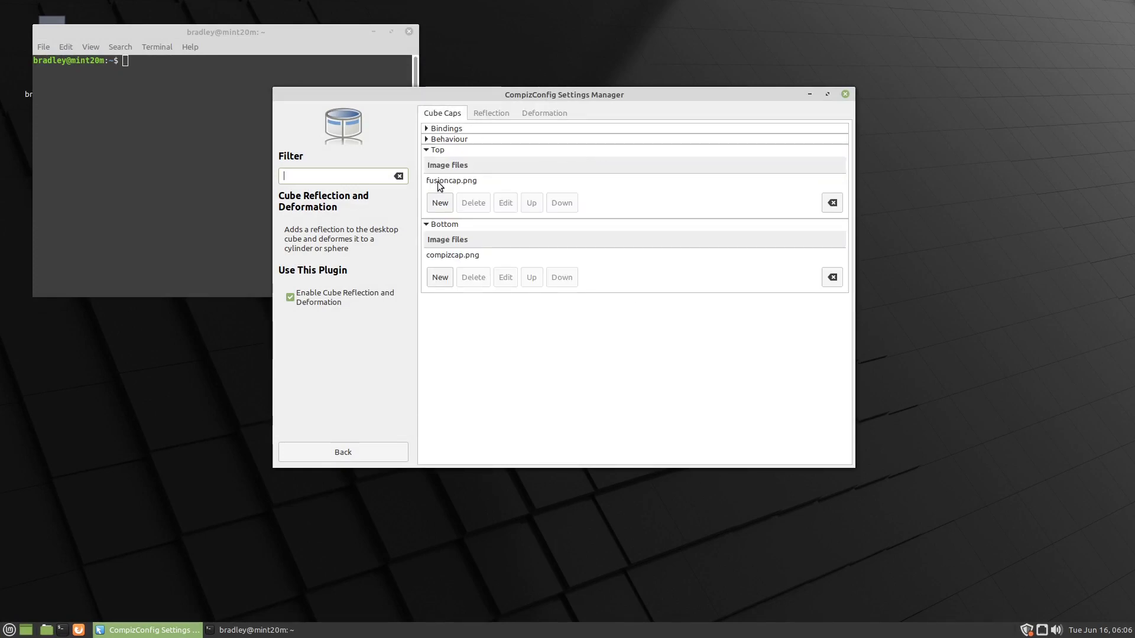
left_click(455, 182)
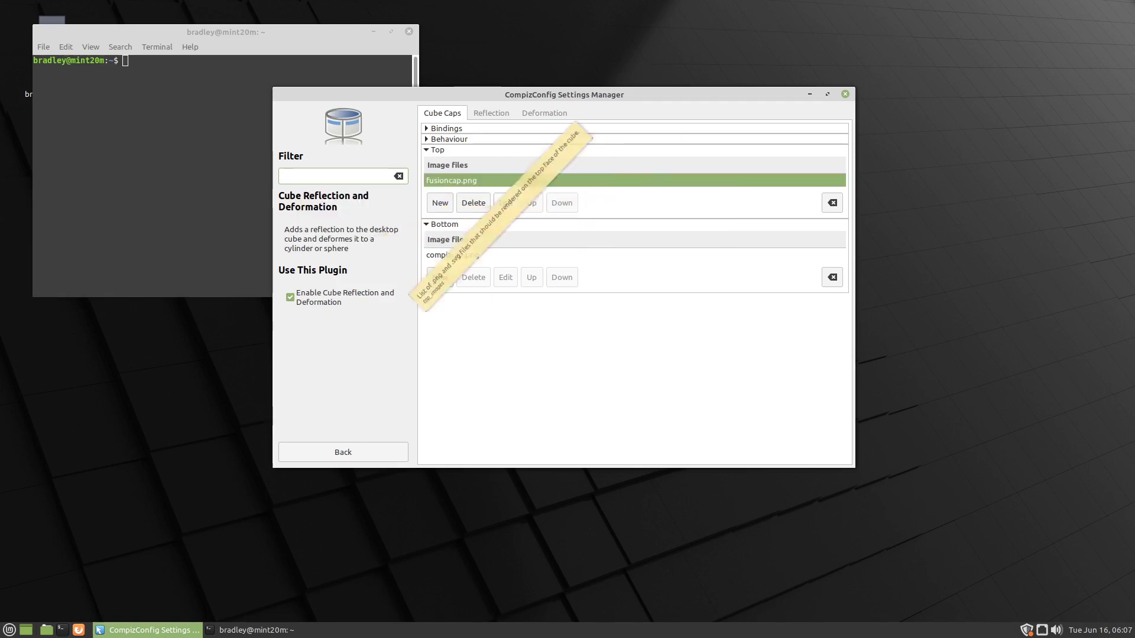
left_click(440, 204)
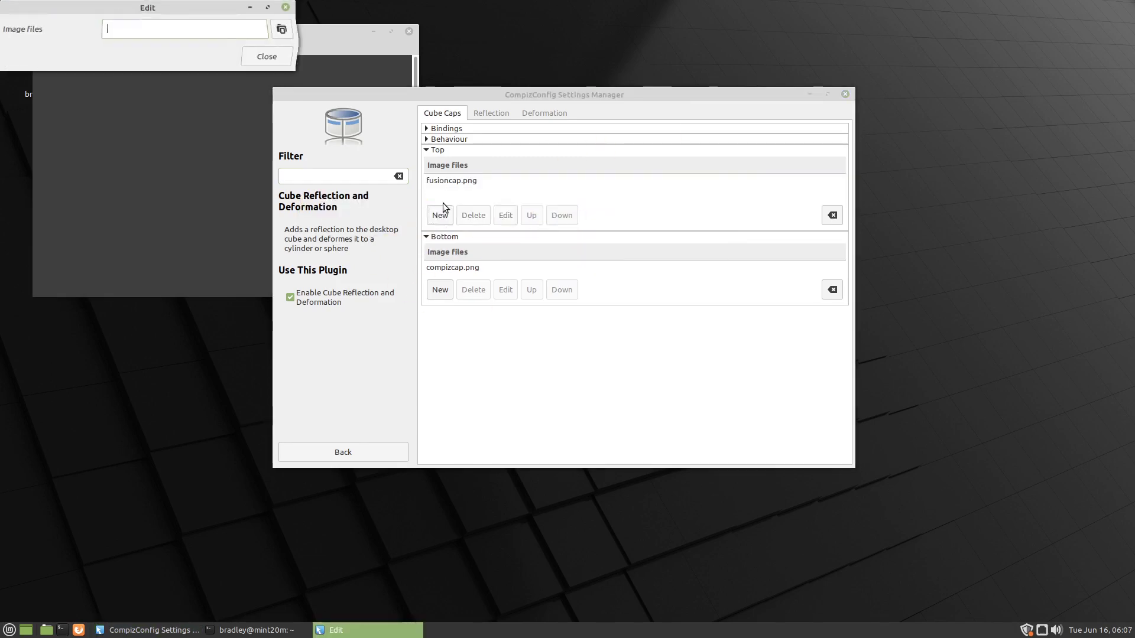
left_click(267, 59)
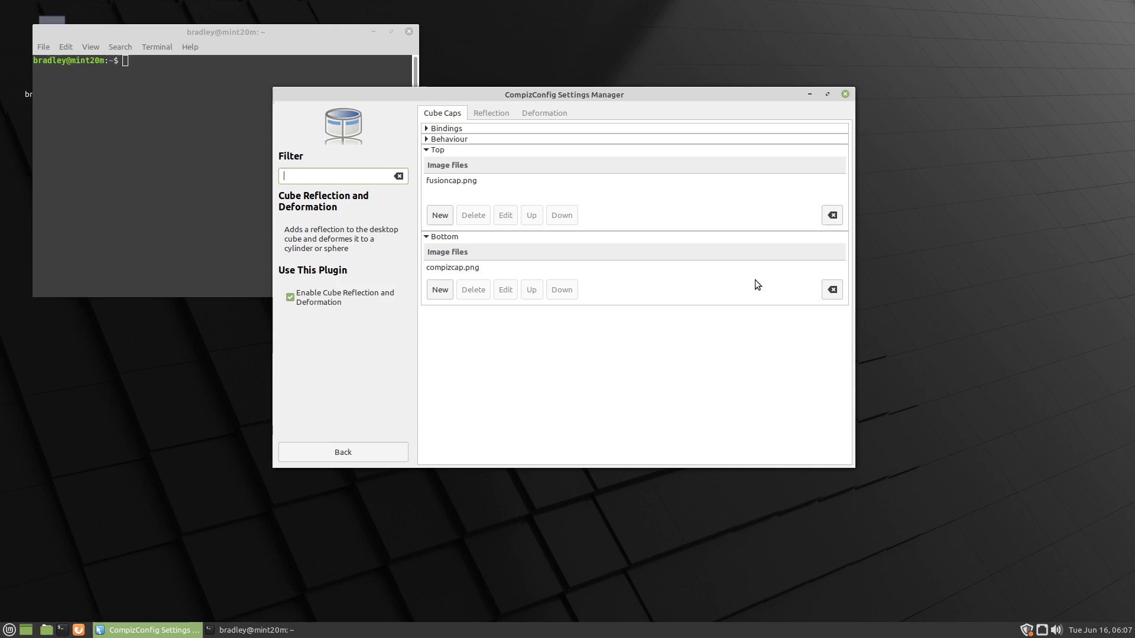
Step: Expand the cube caps Behaviour section and briefly toggle the Bindings section
left_click(426, 141)
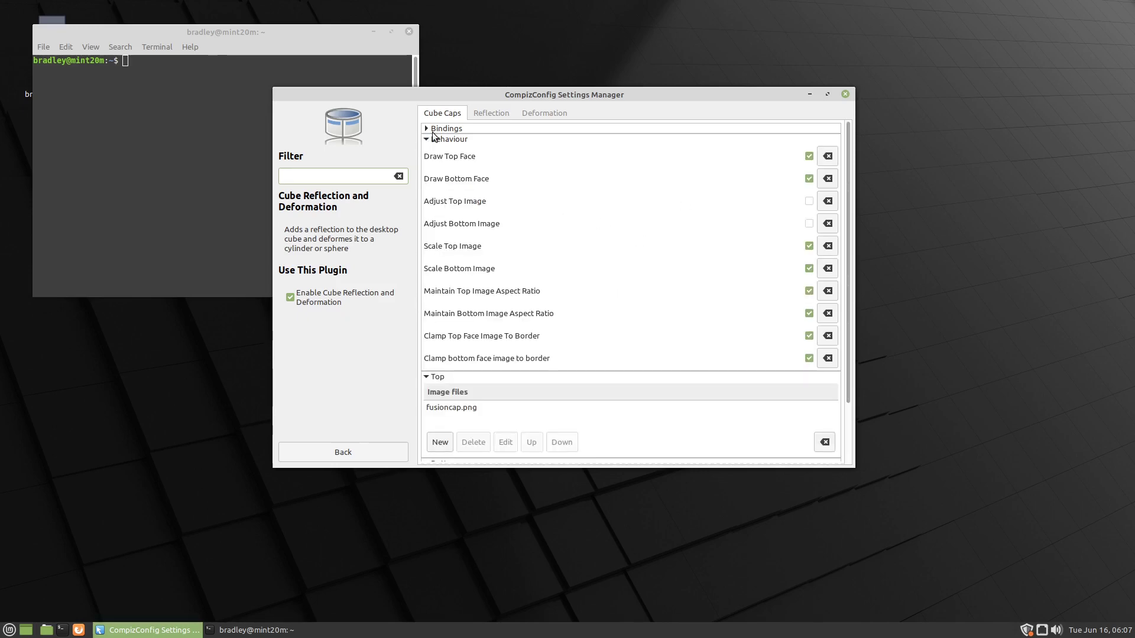
left_click(426, 128)
left_click(426, 129)
Step: Enable Wobbly Windows, drag the settings window to see it wobble, and scroll down the plugin list
left_click(394, 453)
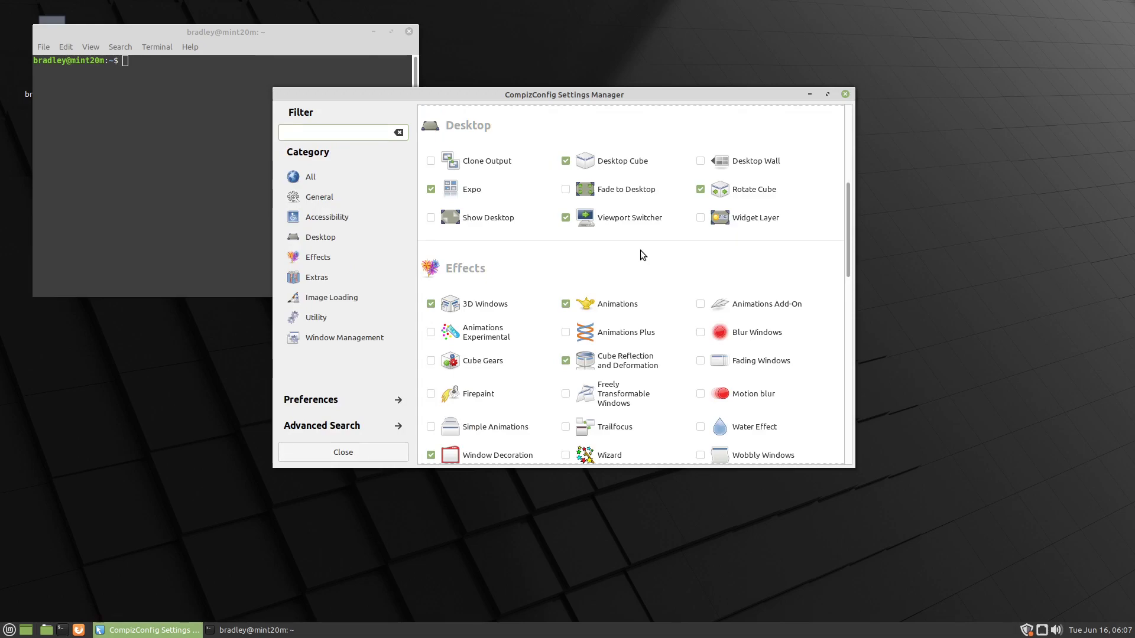
scroll(640, 250, "down", 3)
left_click(700, 369)
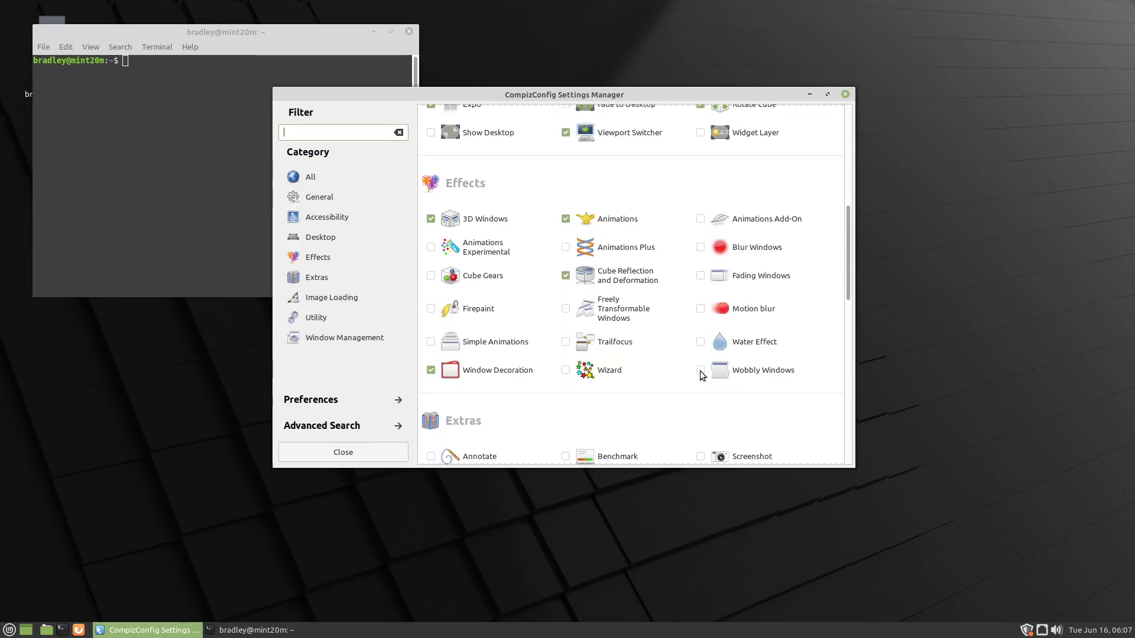
left_click_drag(643, 93, 690, 110)
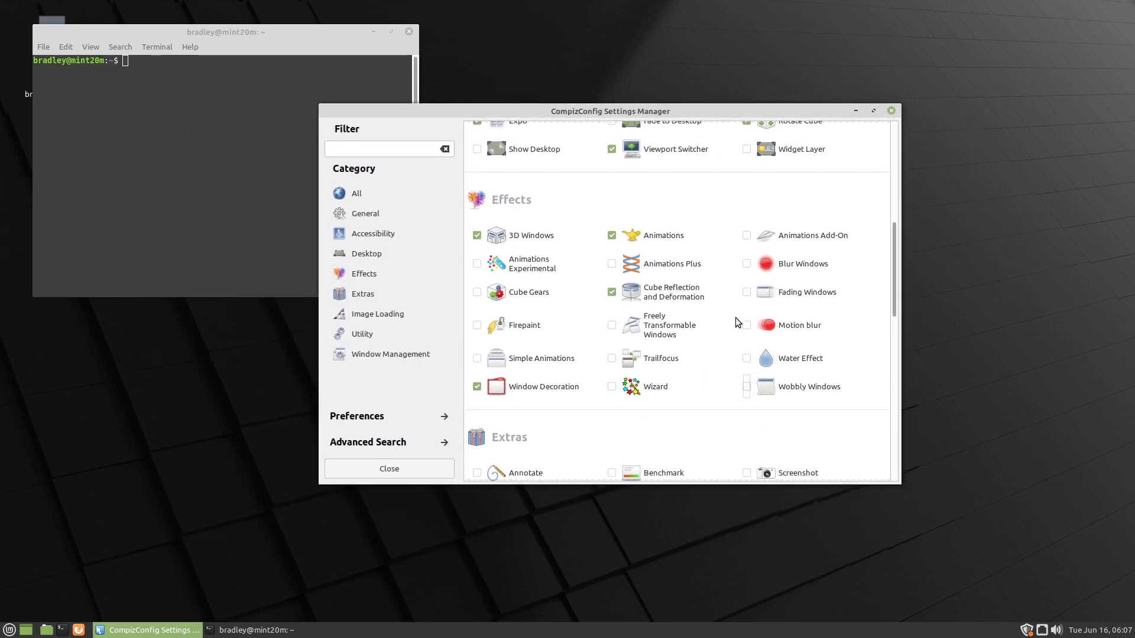
scroll(736, 322, "down", 1)
scroll(735, 324, "down", 1)
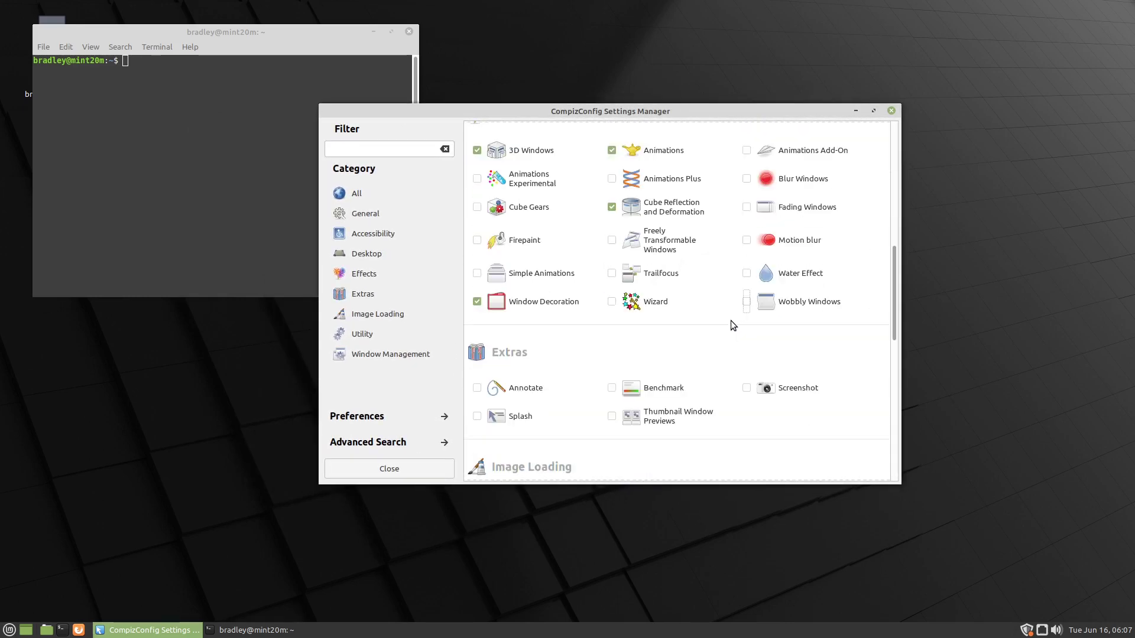
scroll(869, 211, "down", 12)
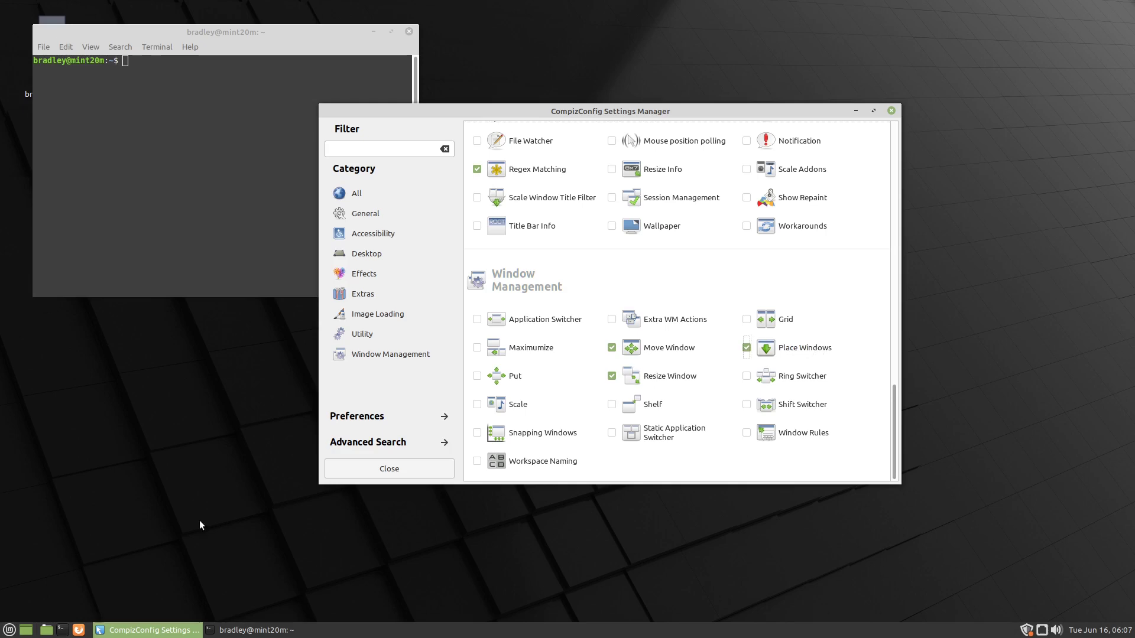
Step: After a quick file manager test, set Place Windows' Placement Mode to Centred
left_click(48, 632)
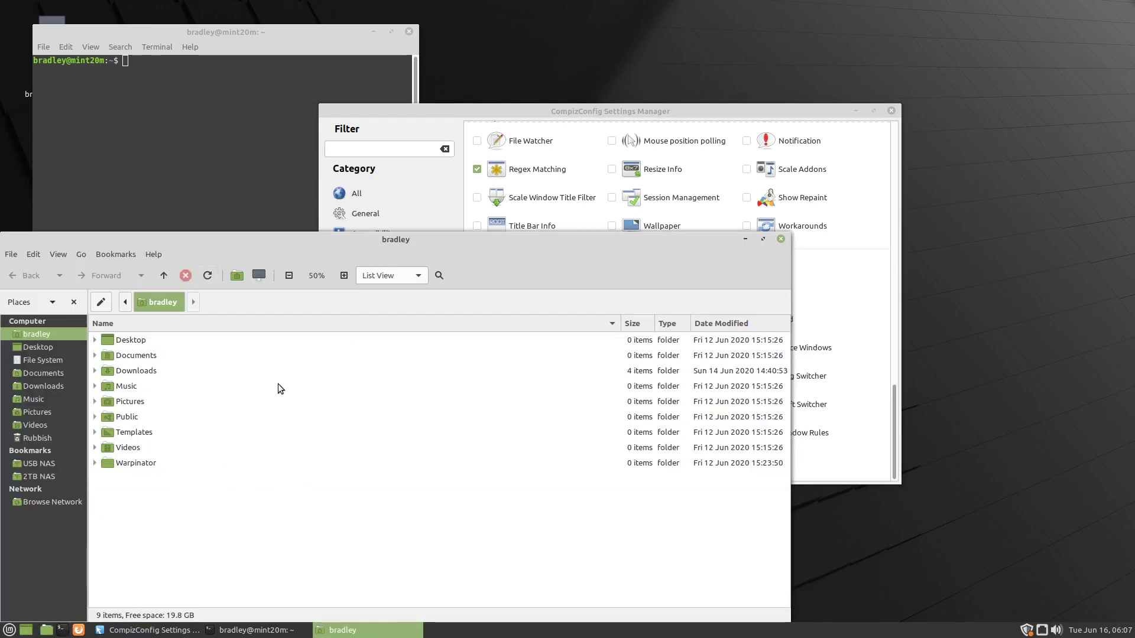
middle_click(372, 630)
left_click(801, 348)
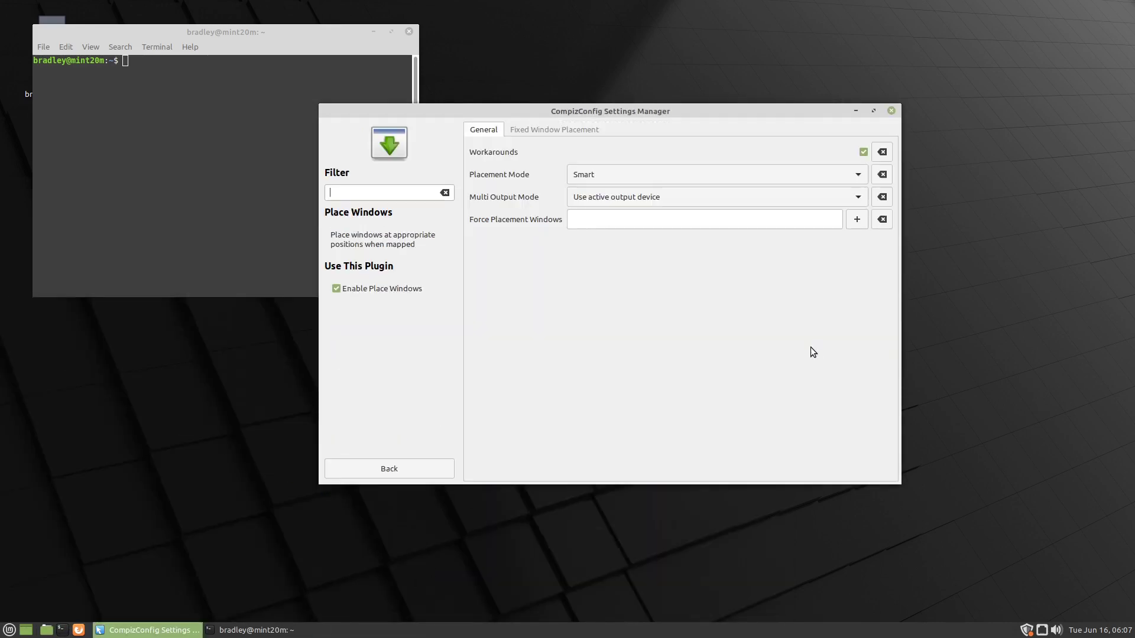
left_click(632, 176)
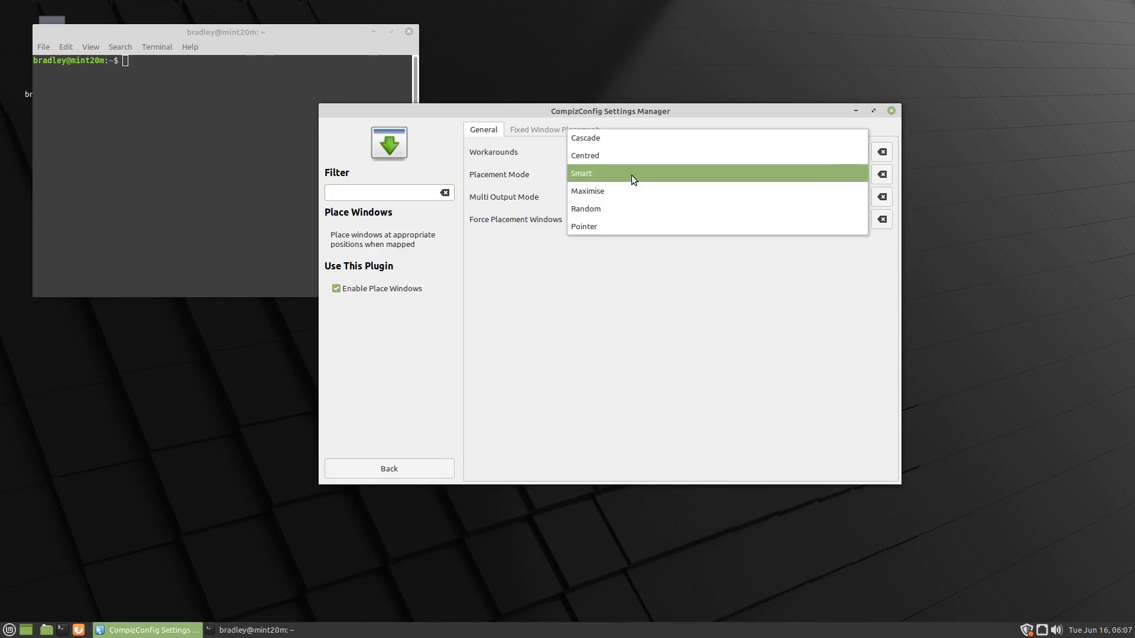
left_click(604, 157)
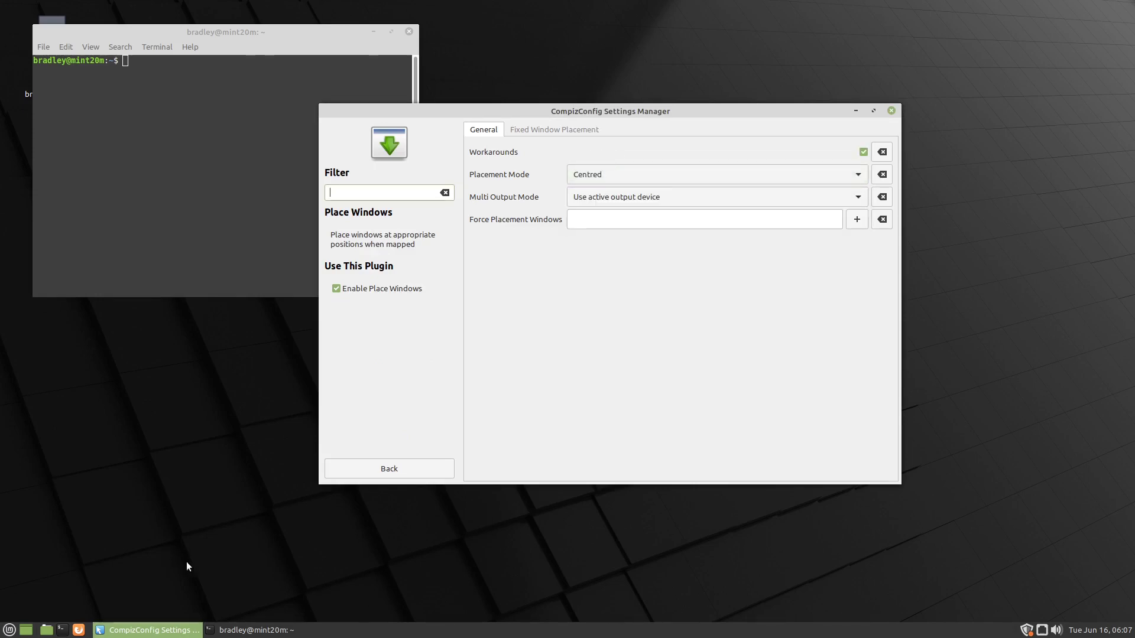
Step: Open Files and a new Terminal to confirm they appear centred, then close both
left_click(45, 631)
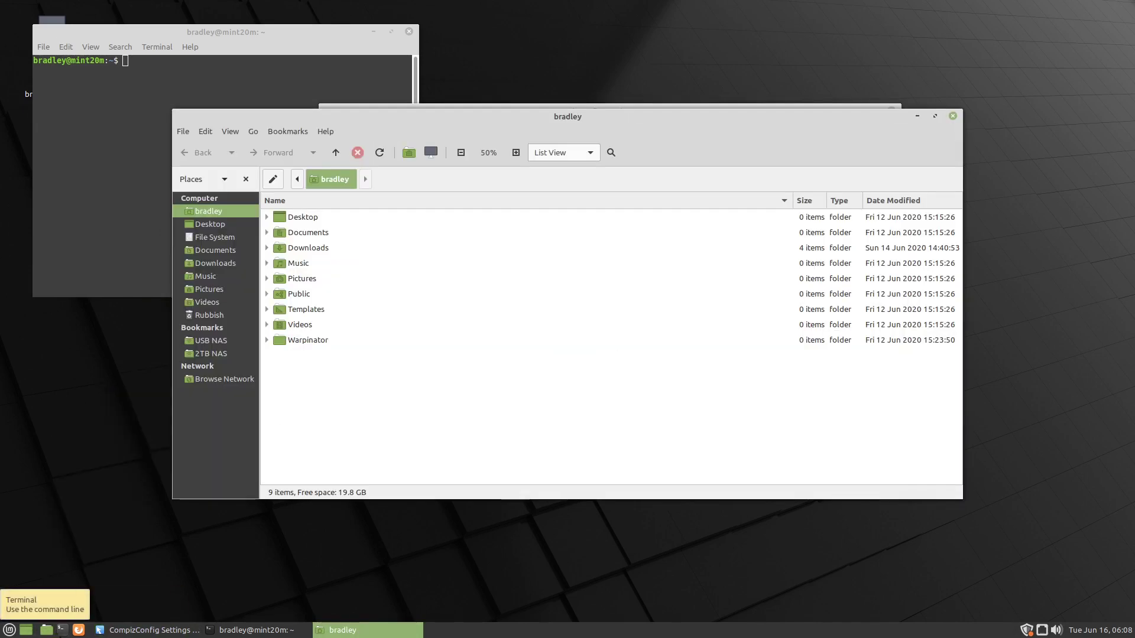
left_click(63, 631)
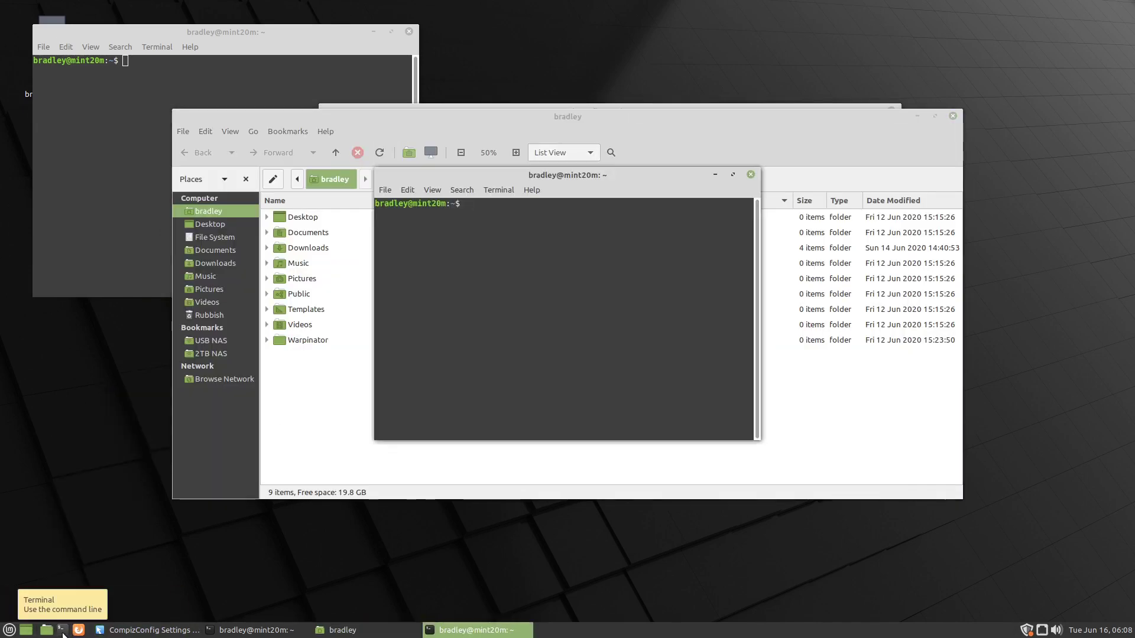
middle_click(358, 630)
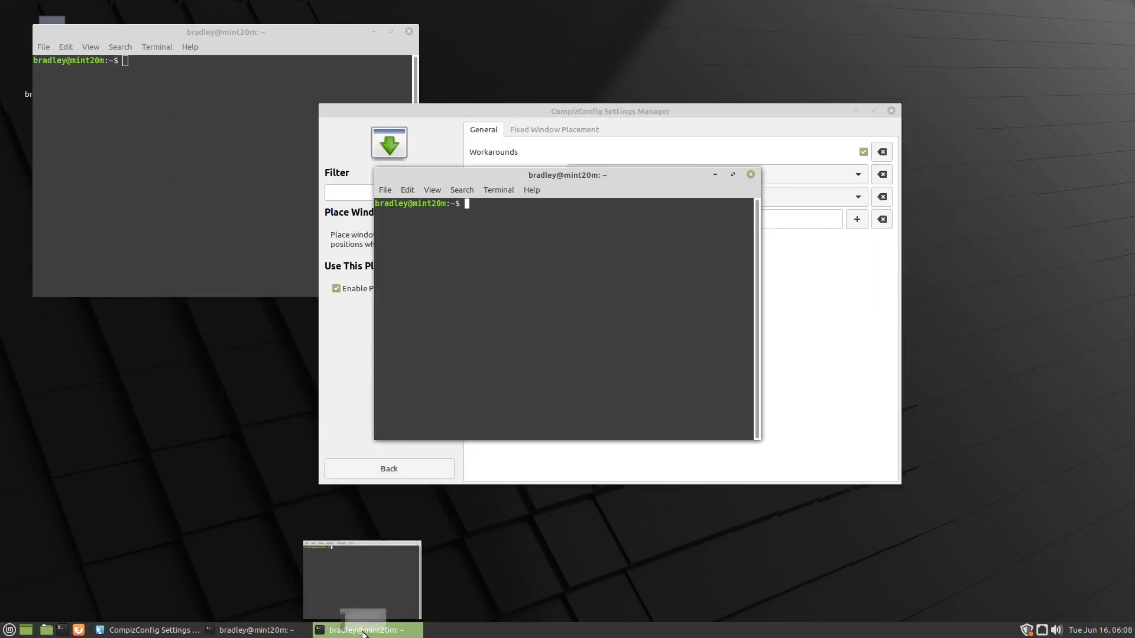
left_click(363, 631)
middle_click(363, 631)
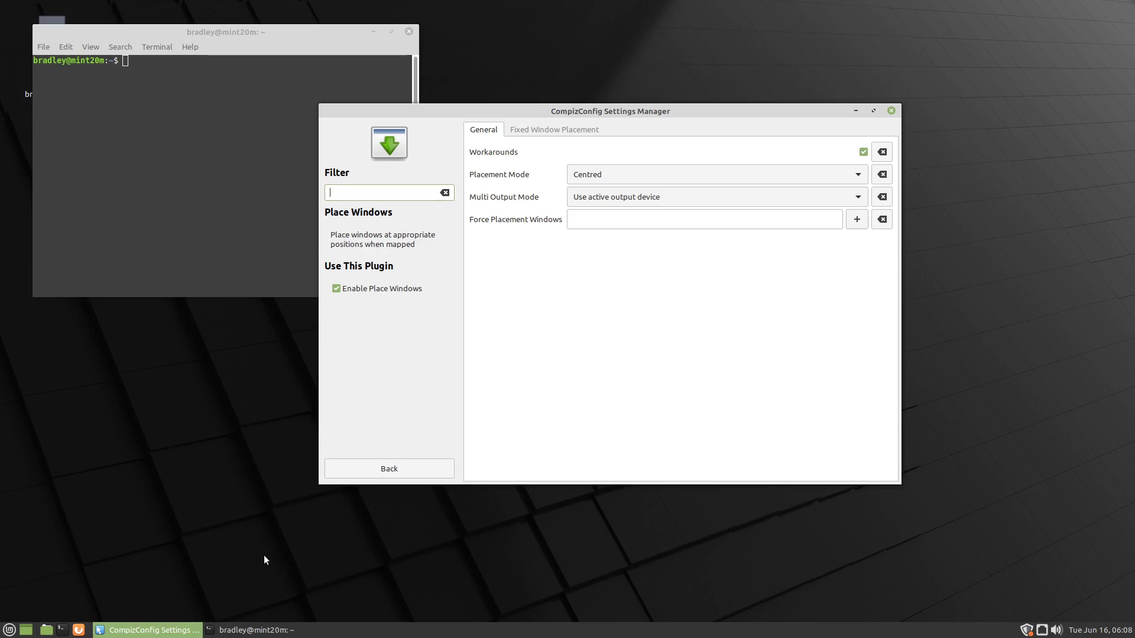
Step: Switch focus between the terminal and the CompizConfig window using the panel window list
mouse_move(271, 636)
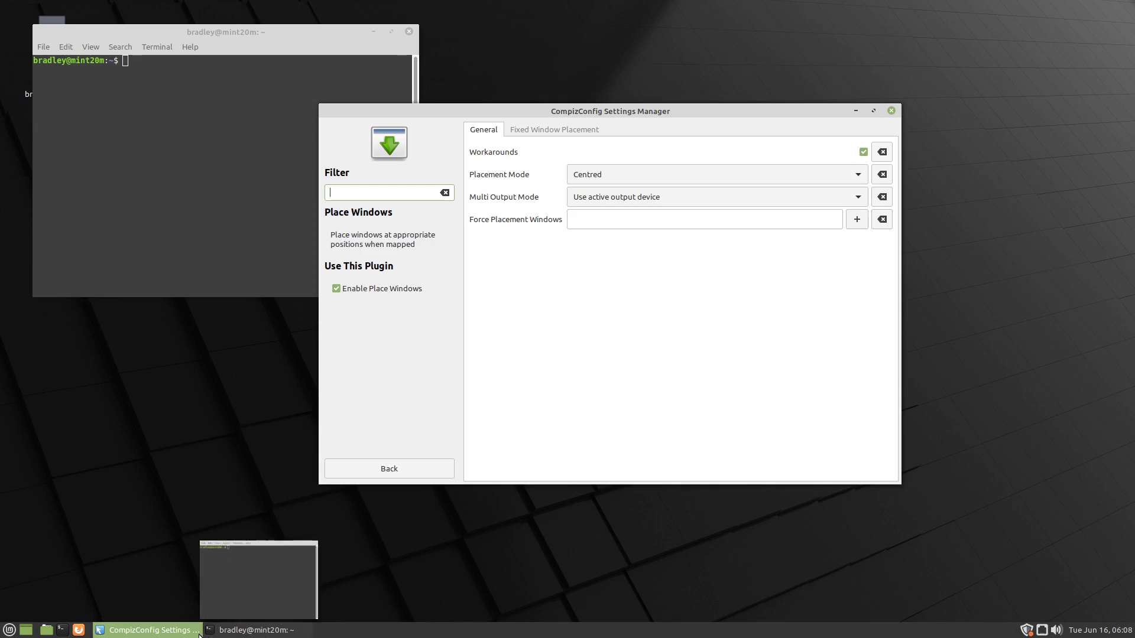
mouse_move(179, 635)
left_click(159, 562)
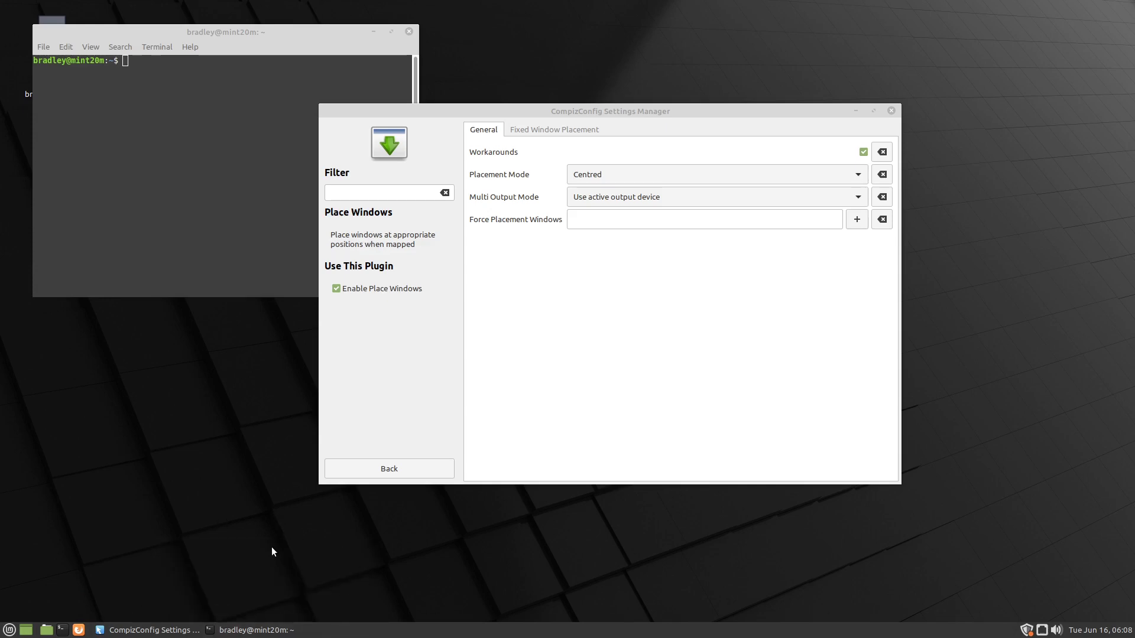
left_click(253, 630)
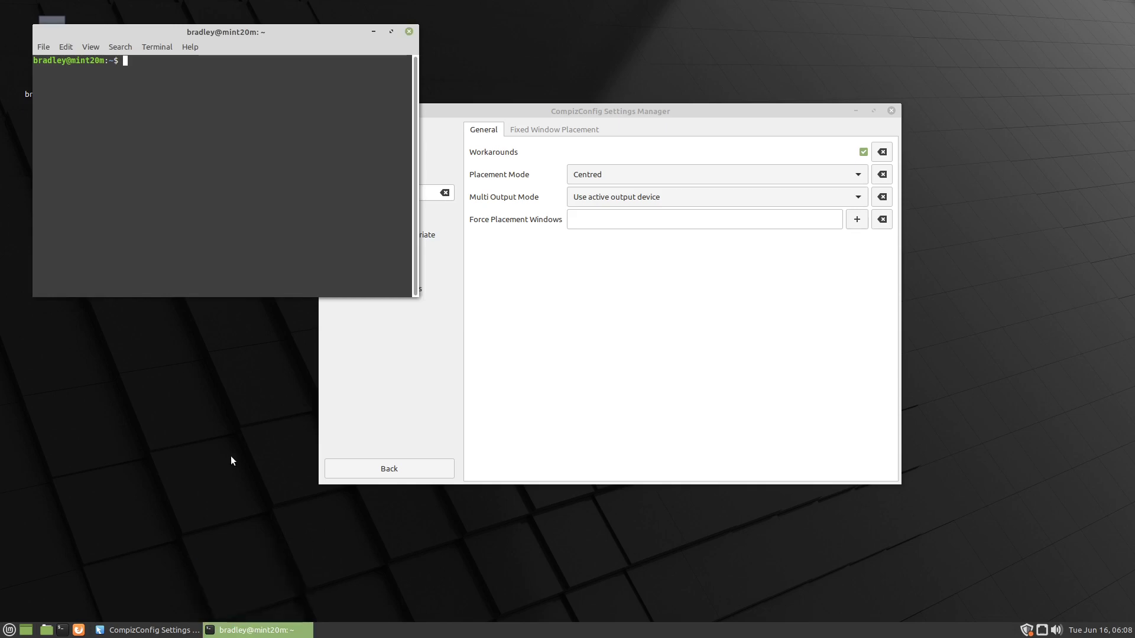
left_click(124, 578)
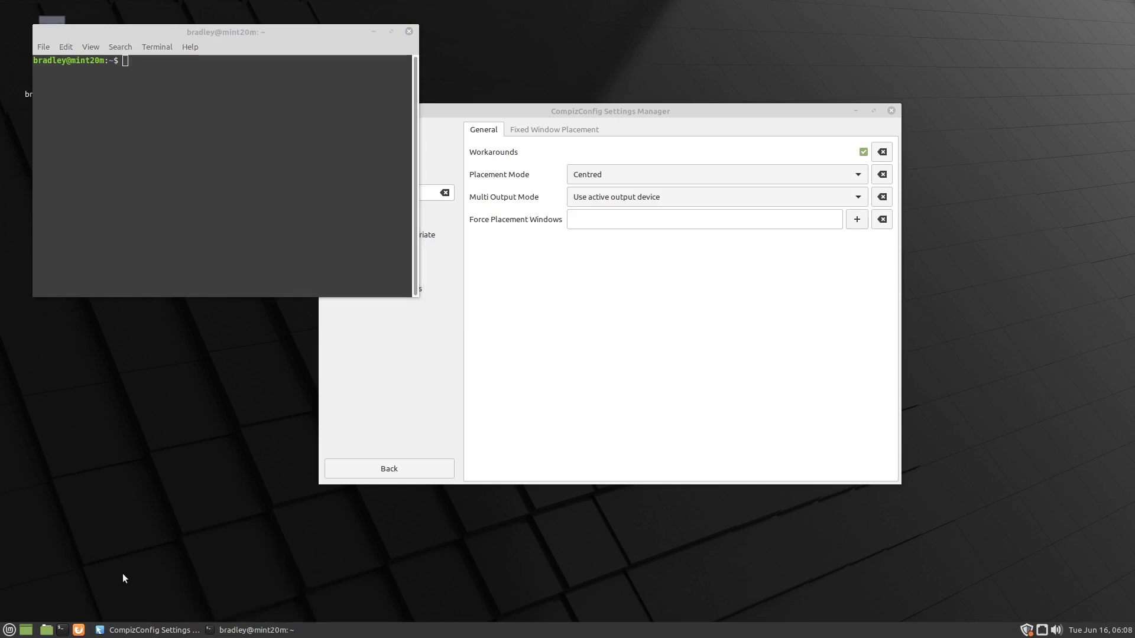
left_click(99, 630)
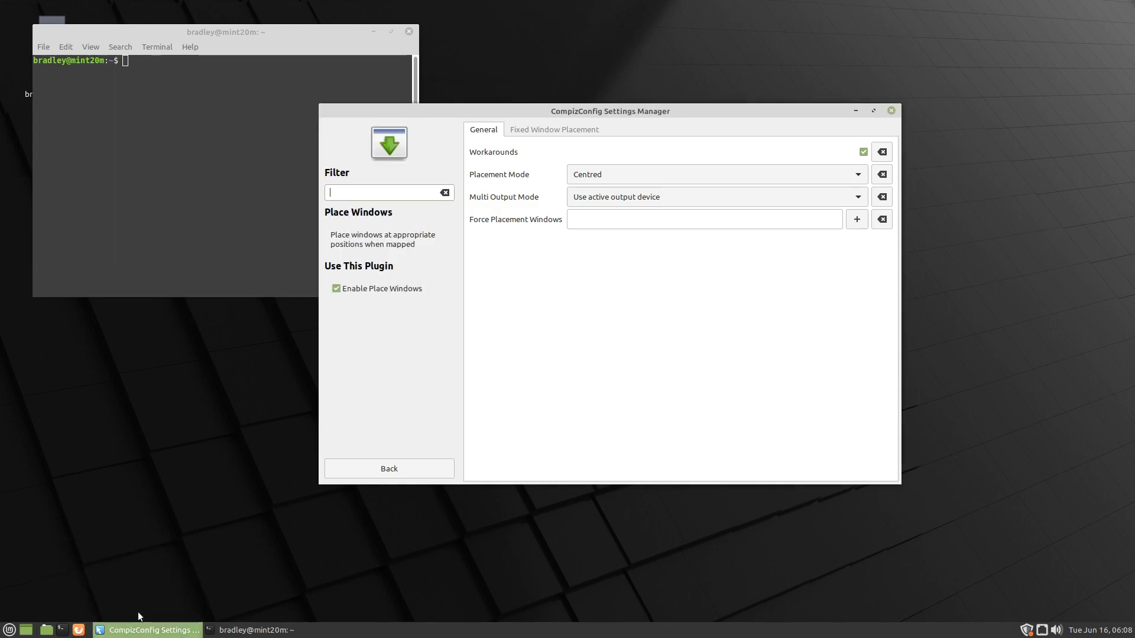
Step: Review the window list's thumbnail preferences and close the dialog
right_click(90, 632)
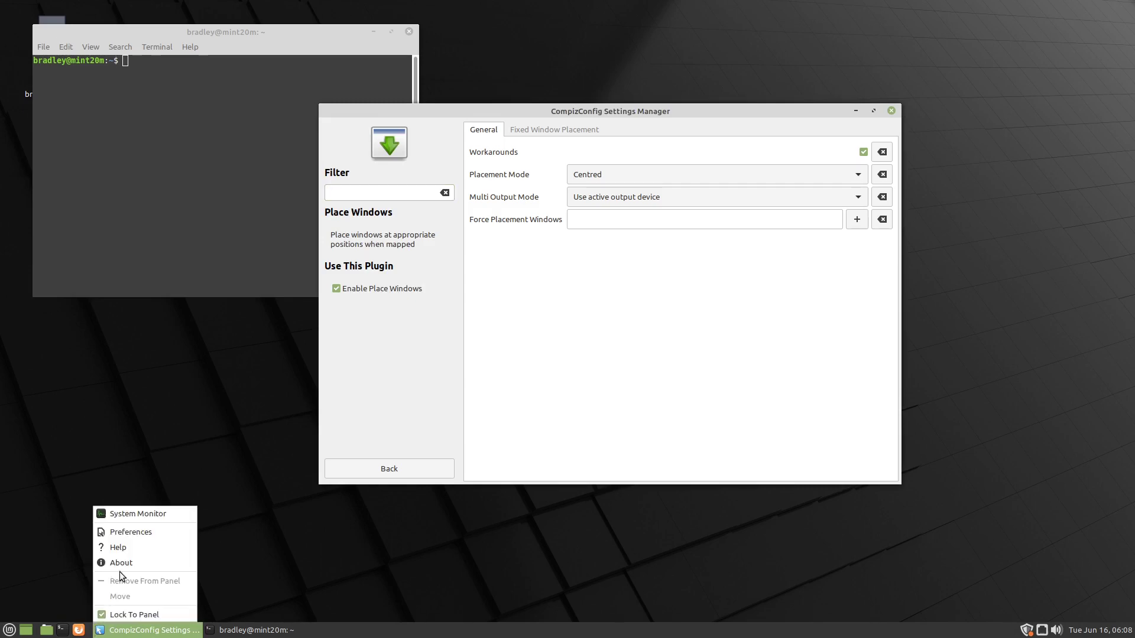
left_click(141, 533)
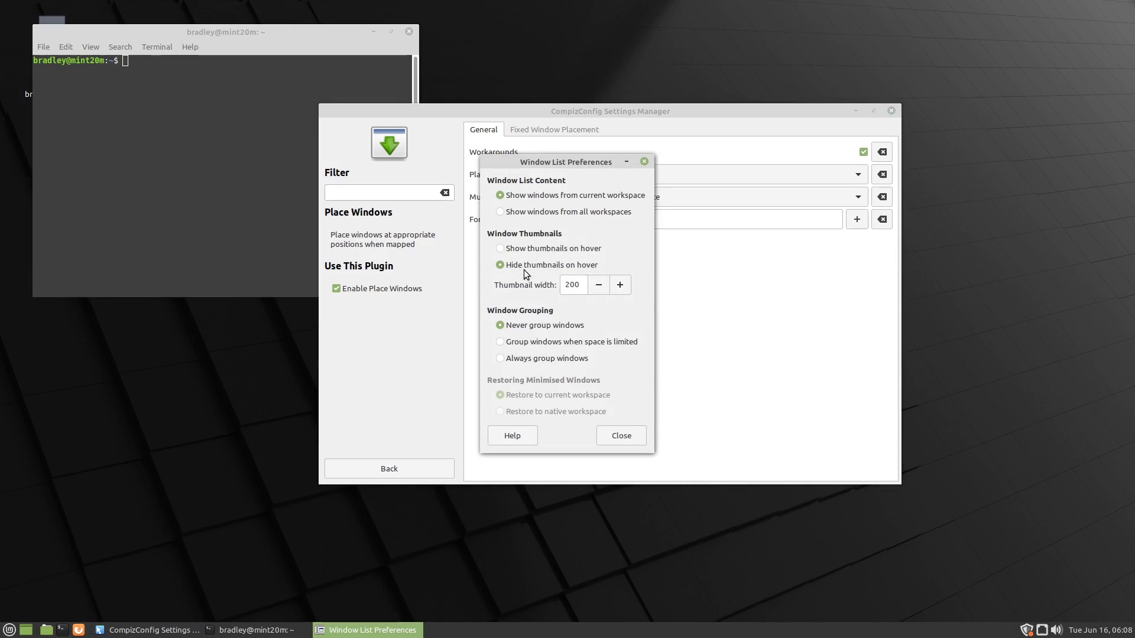
left_click(622, 436)
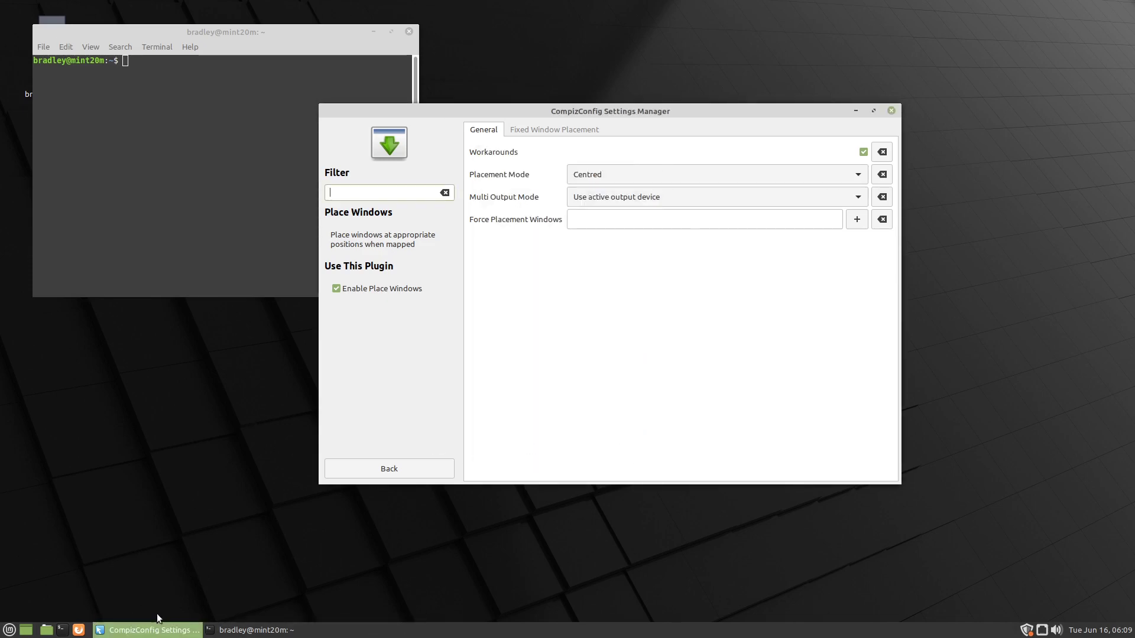
Step: Enable Thumbnail Window Previews together with the required Mouse position polling plugin
left_click(389, 467)
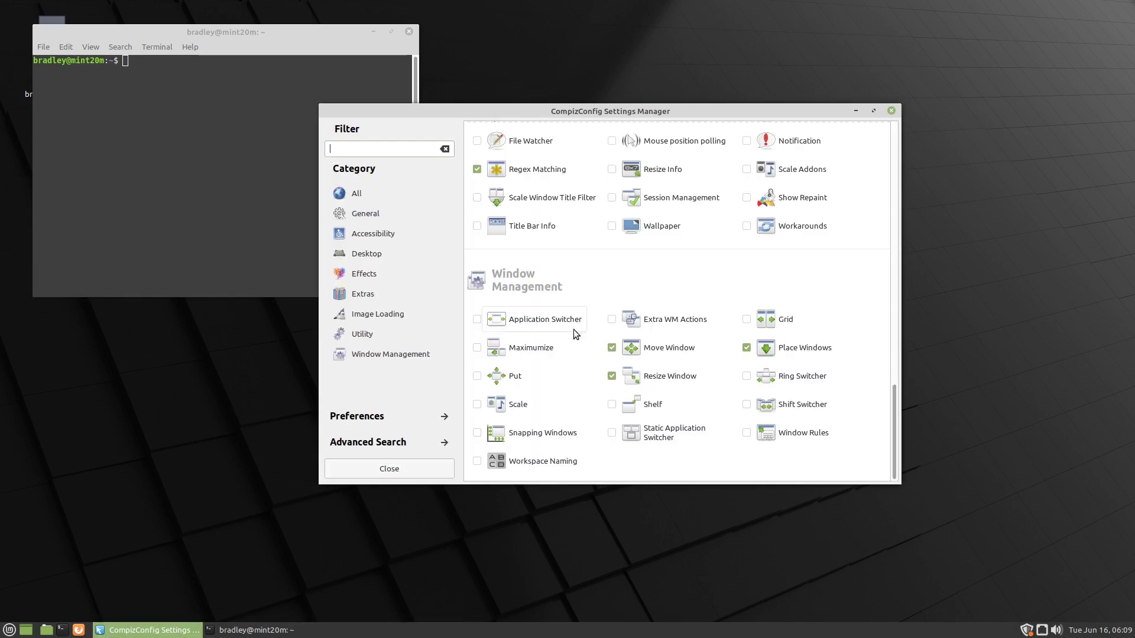
scroll(709, 370, "up", 10)
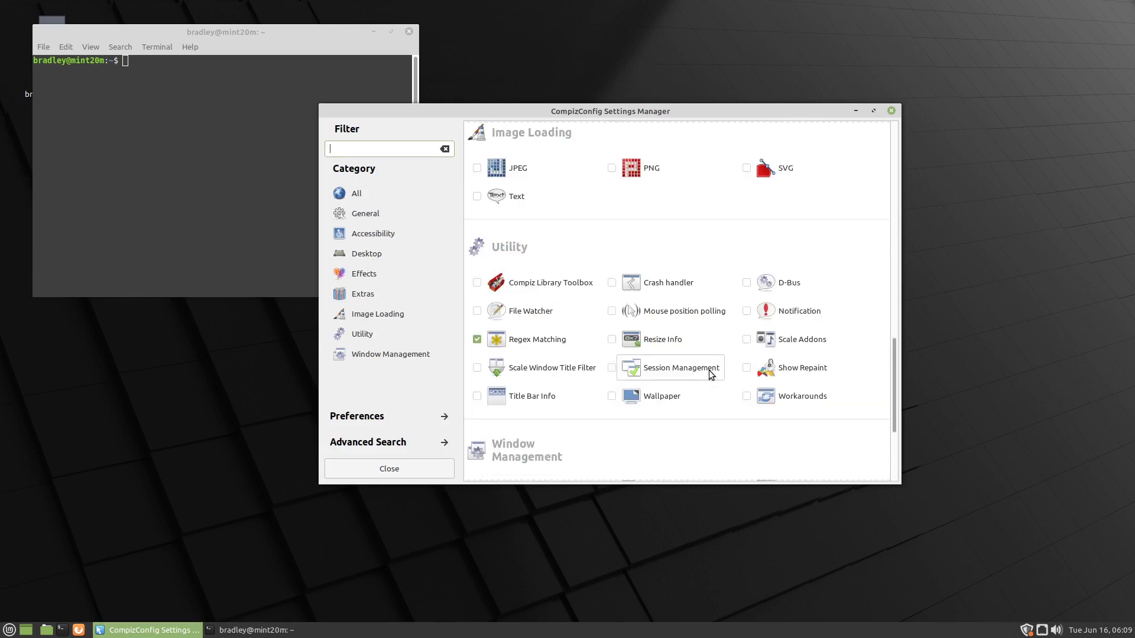
scroll(708, 370, "up", 3)
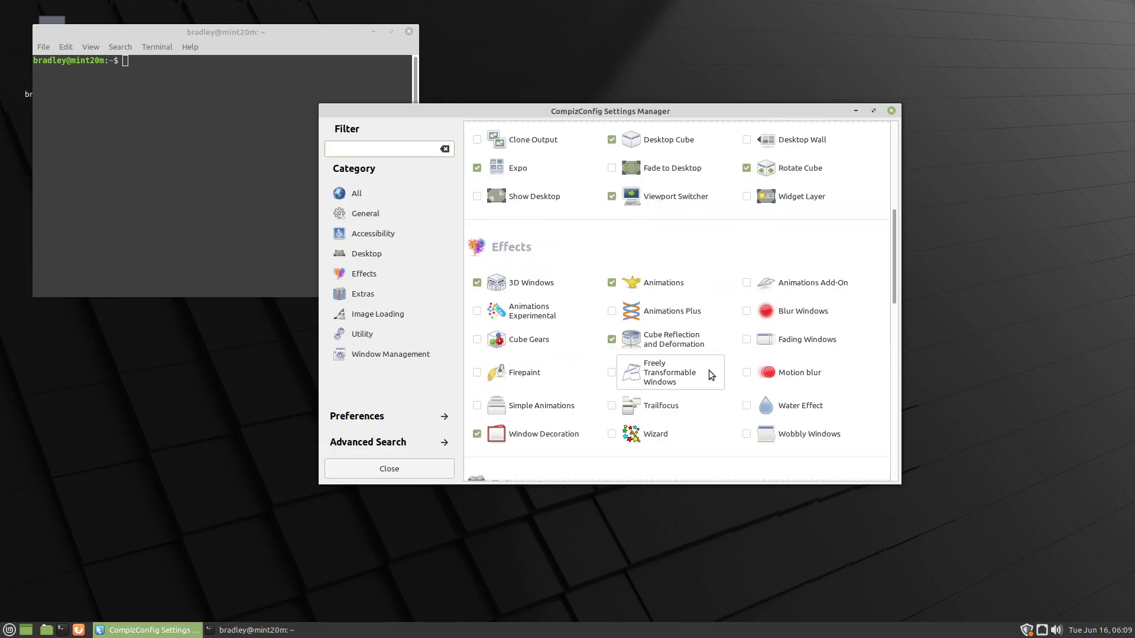
scroll(708, 370, "down", 3)
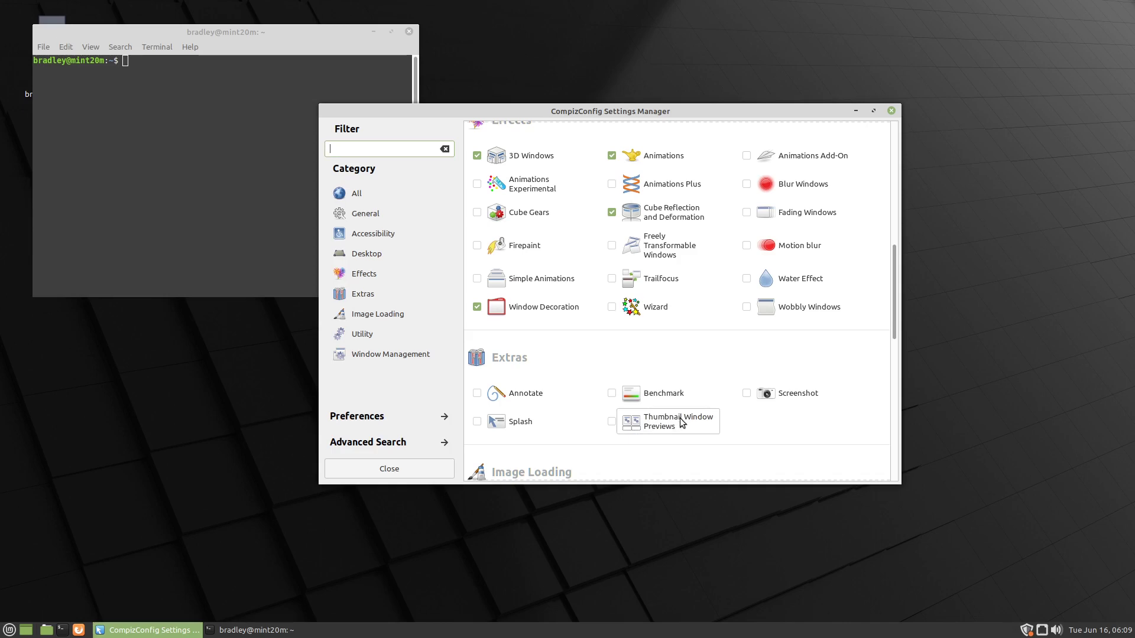
left_click(610, 423)
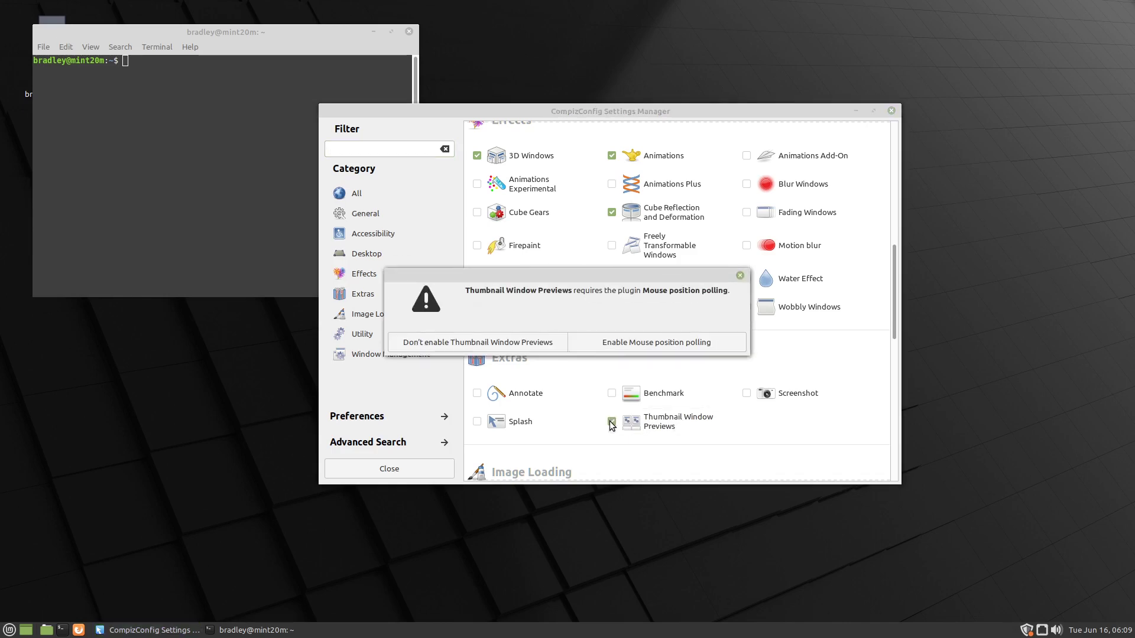
left_click(730, 342)
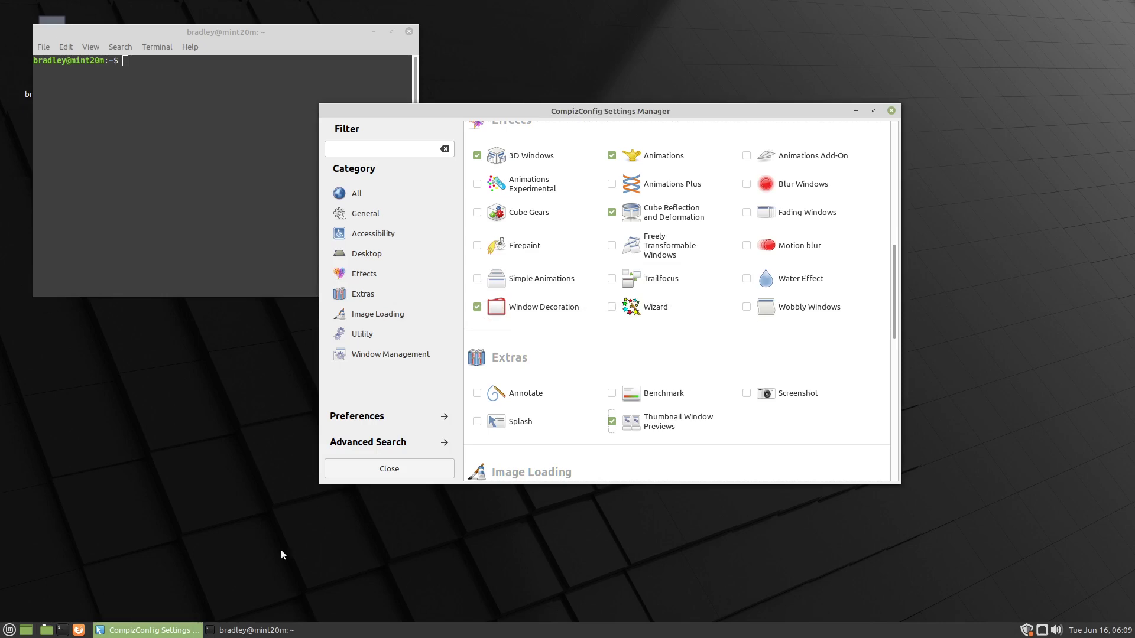
Step: Look over the Thumbnail Window Previews settings, then return and scroll down to Window Management
mouse_move(251, 633)
mouse_move(146, 632)
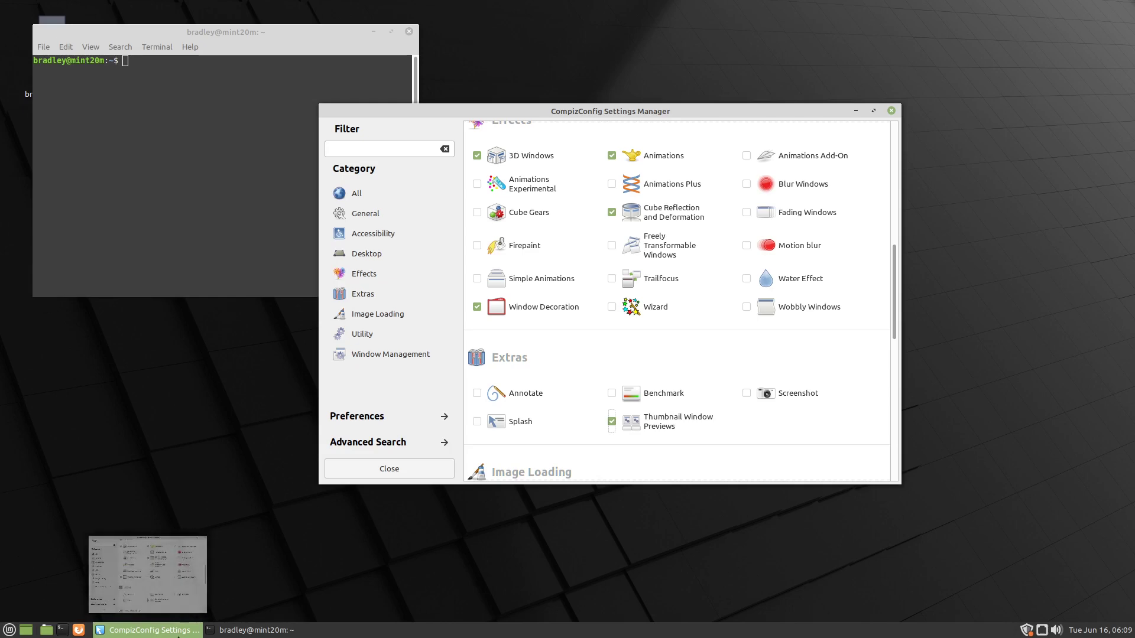
left_click(669, 420)
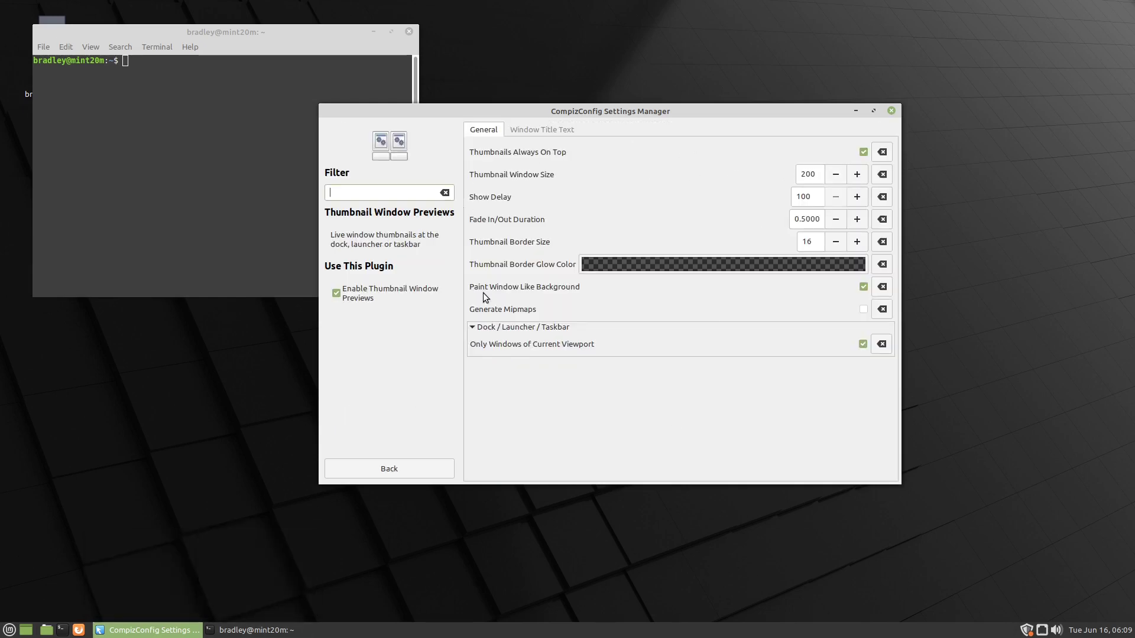
left_click(407, 467)
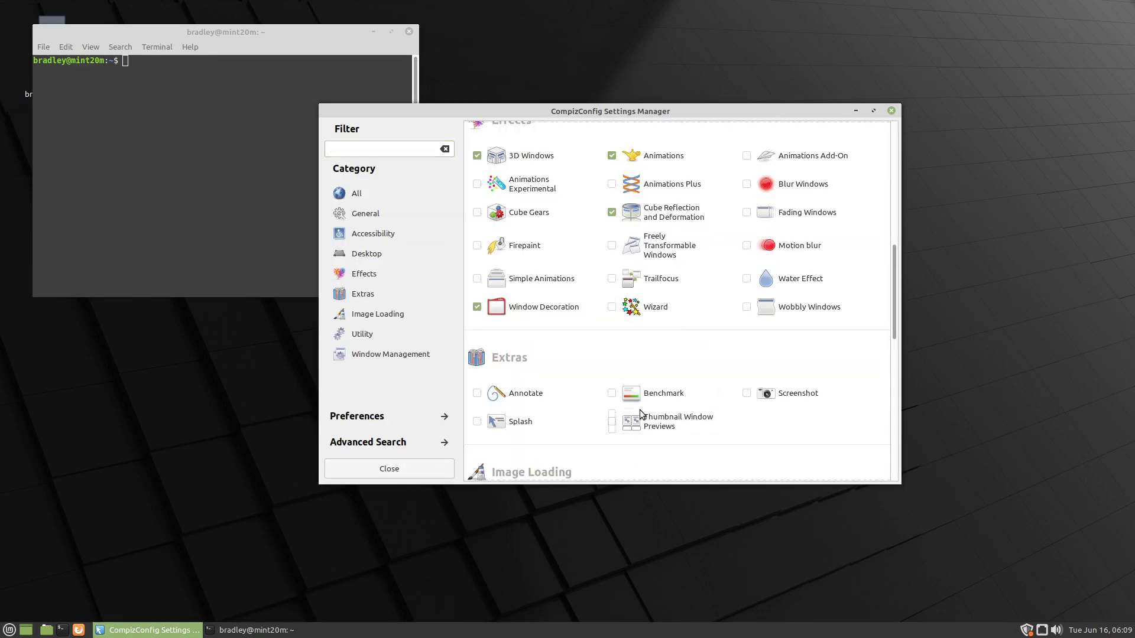
scroll(639, 410, "down", 12)
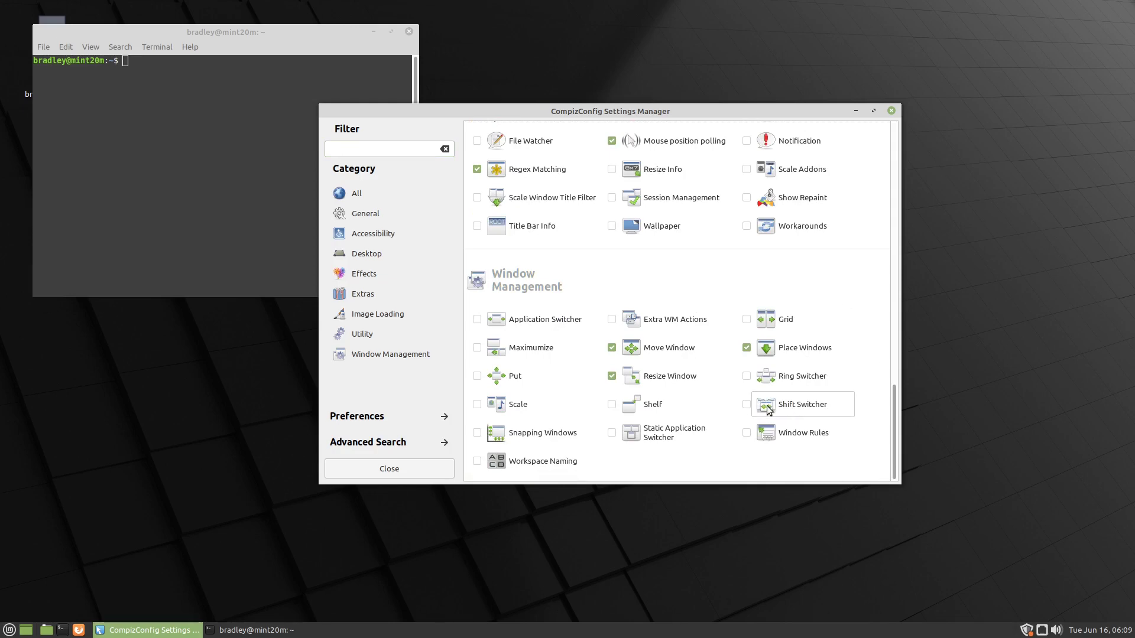
Step: Enable Shift Switcher and set its Initiate Screen Corner / Edge to BottomRight
left_click(746, 406)
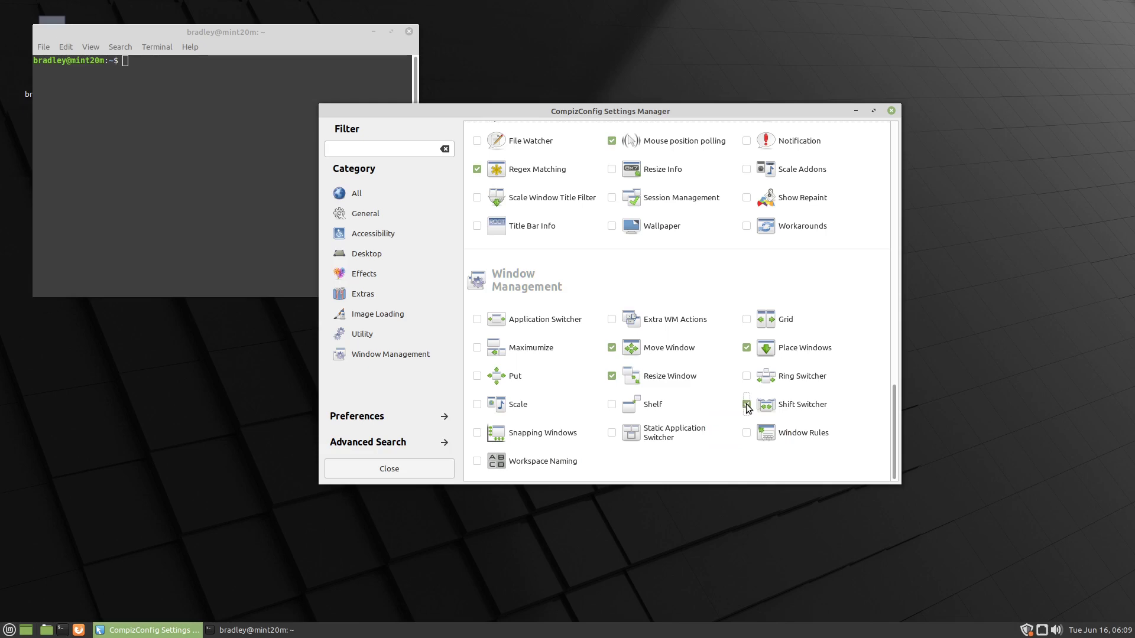
left_click(807, 403)
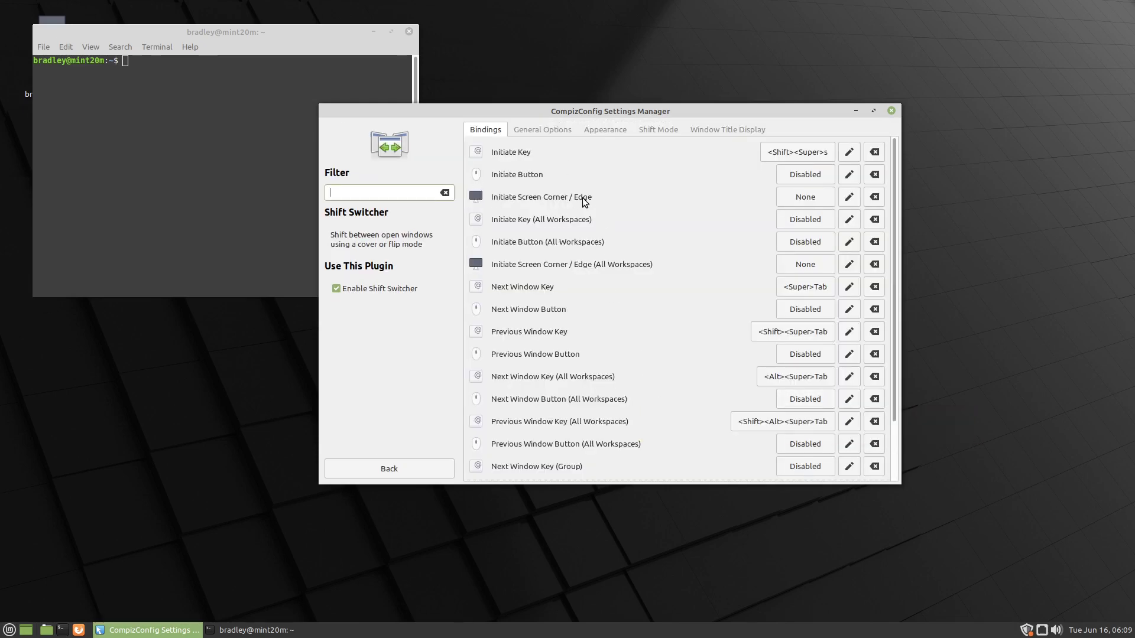
left_click(794, 200)
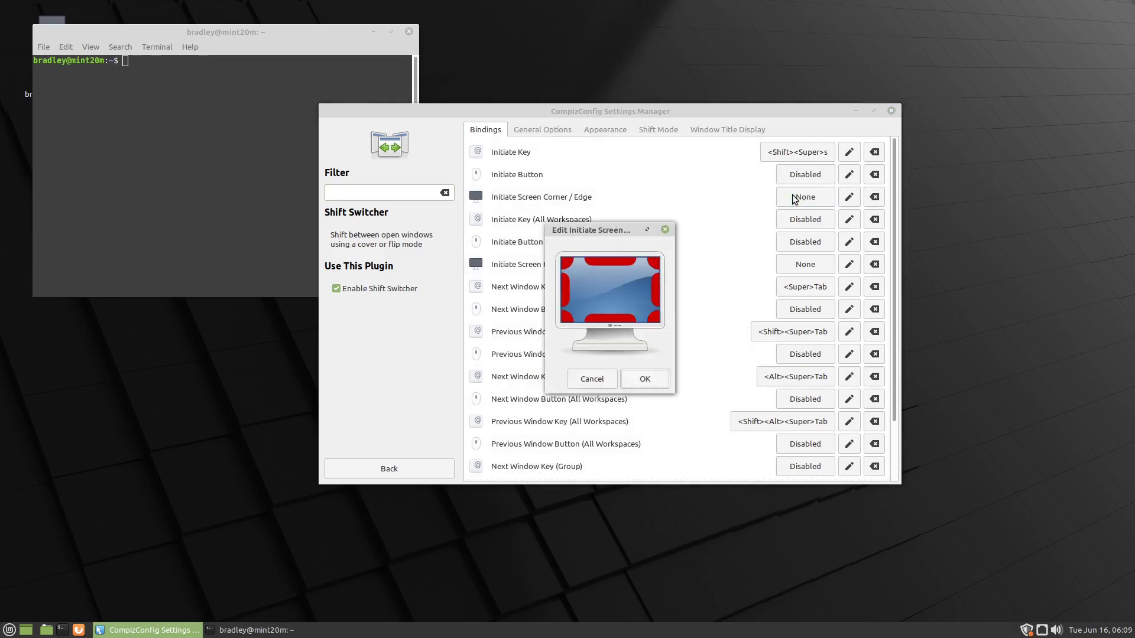
left_click(654, 320)
left_click(659, 383)
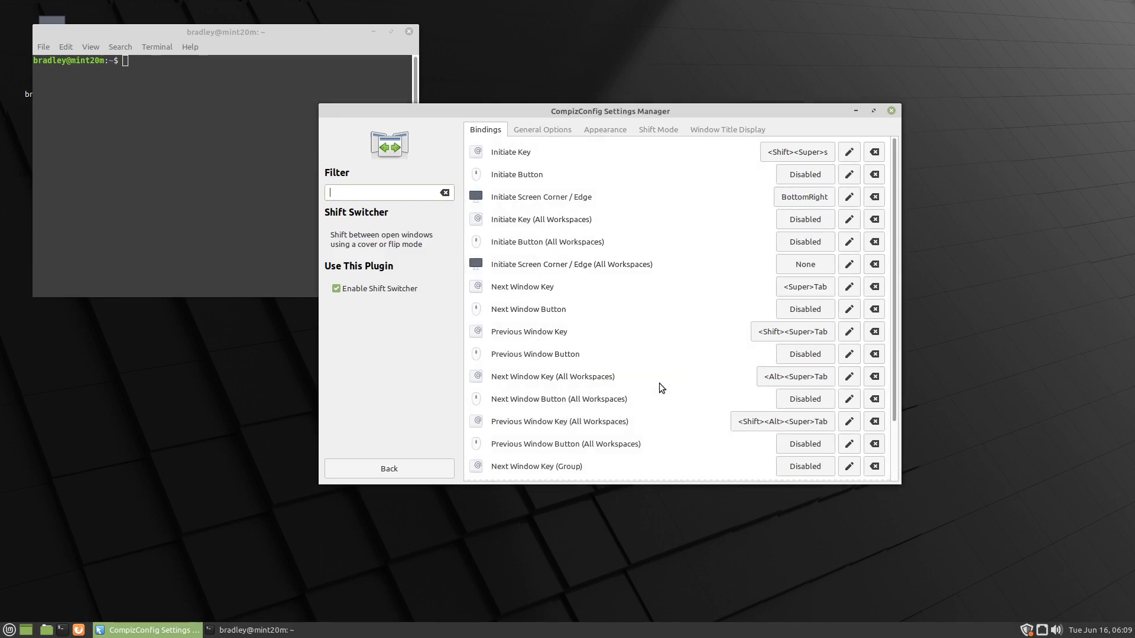
Step: Trigger Shift Switcher from the bottom-right corner, scroll through the windows, and exit it
mouse_move(1133, 637)
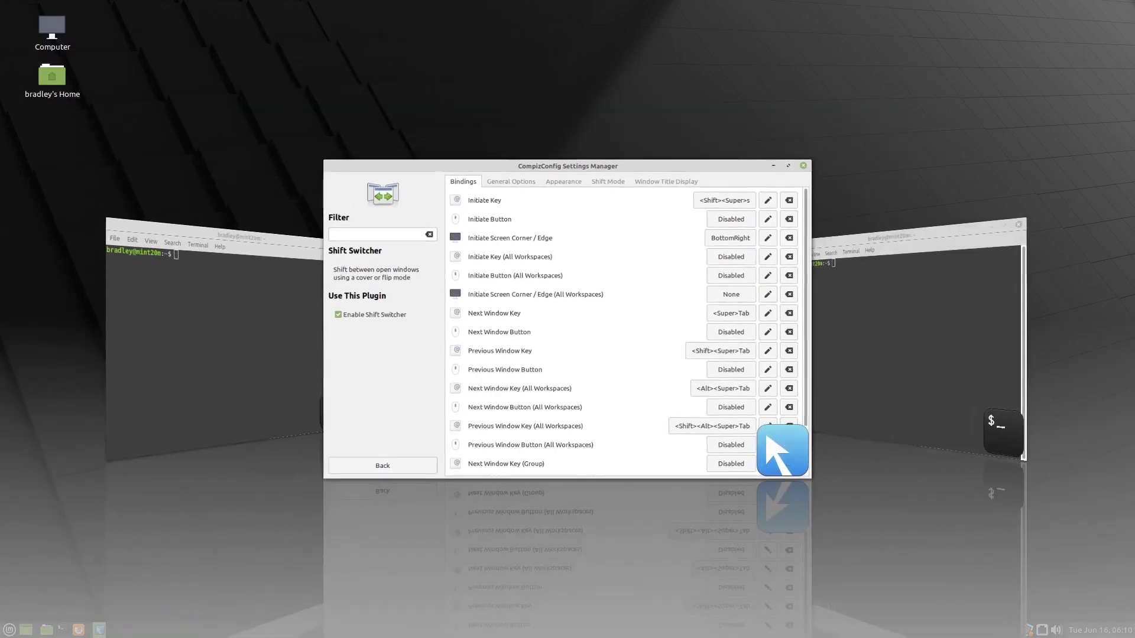
scroll(1134, 637, "down", 2)
scroll(1134, 637, "down", 2)
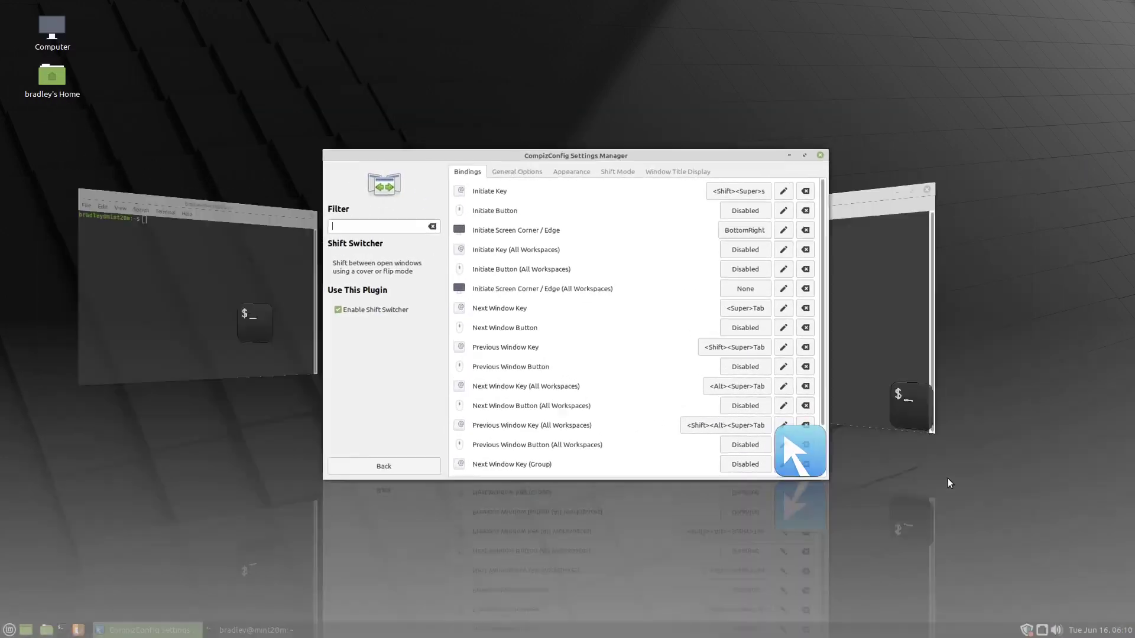
left_click(948, 478)
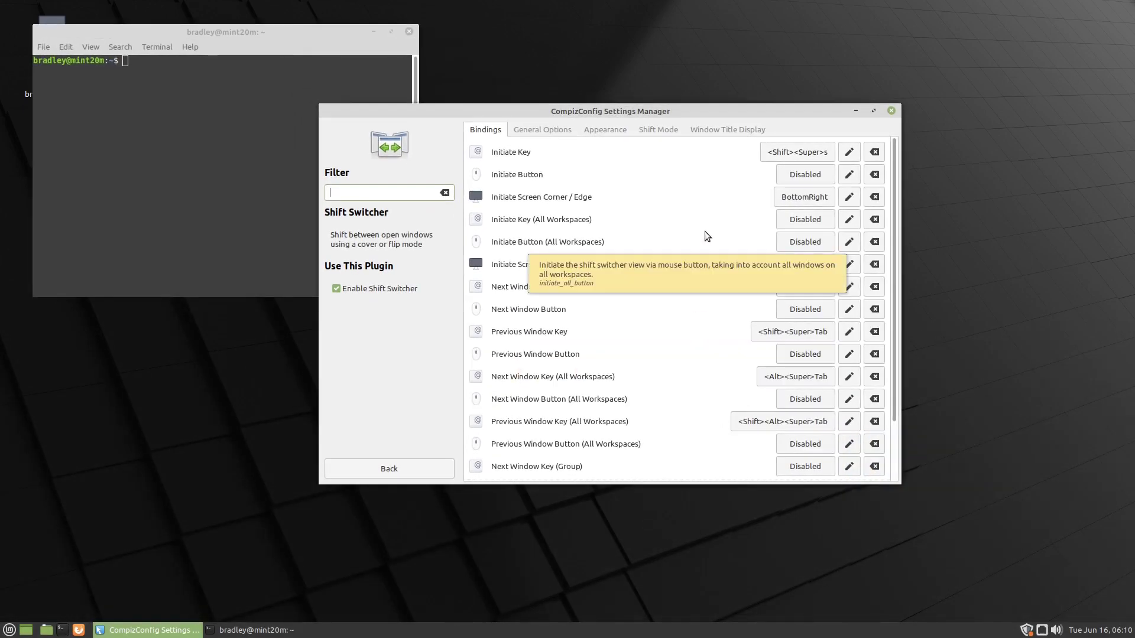
Step: Change Shift Switcher Mode from Cover to Flip on the Shift Mode tab
left_click(532, 130)
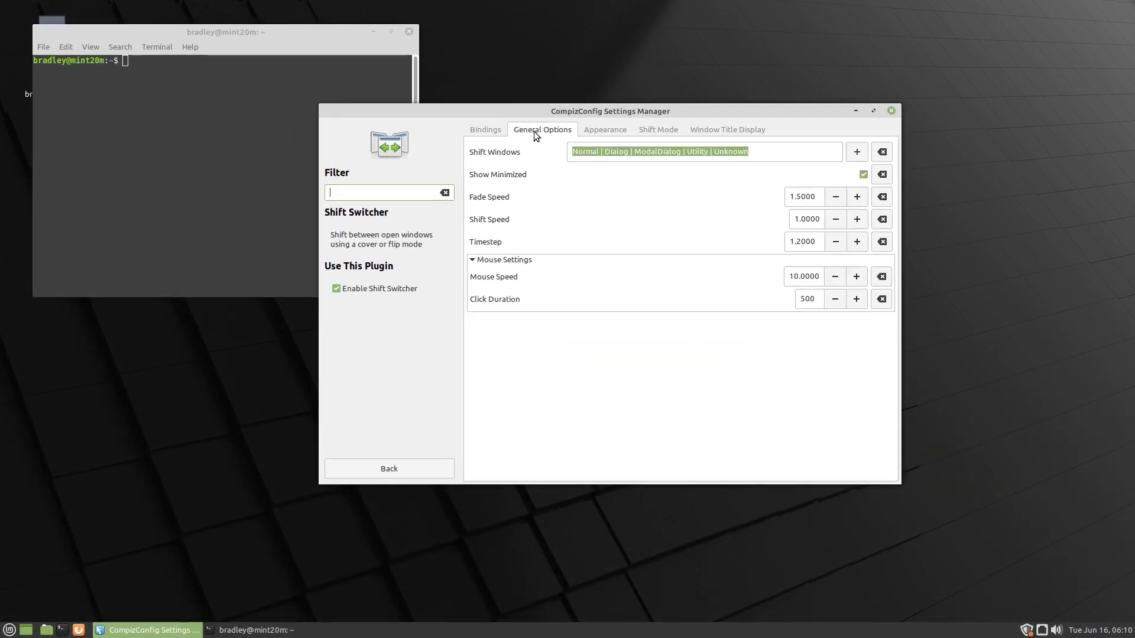
left_click(610, 131)
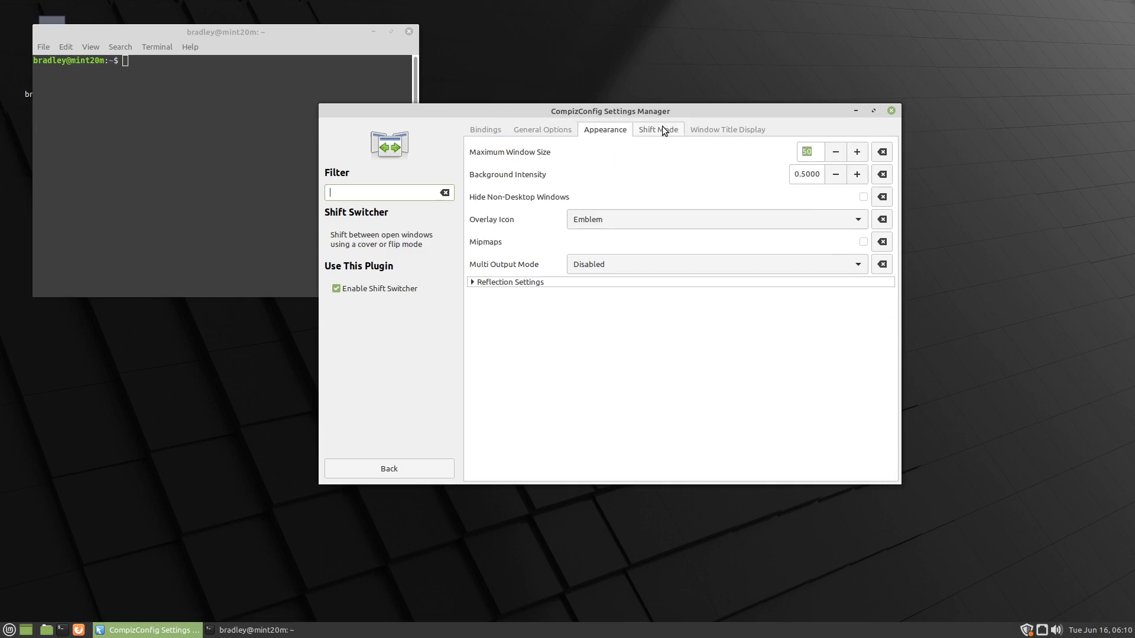
left_click(658, 130)
left_click(618, 147)
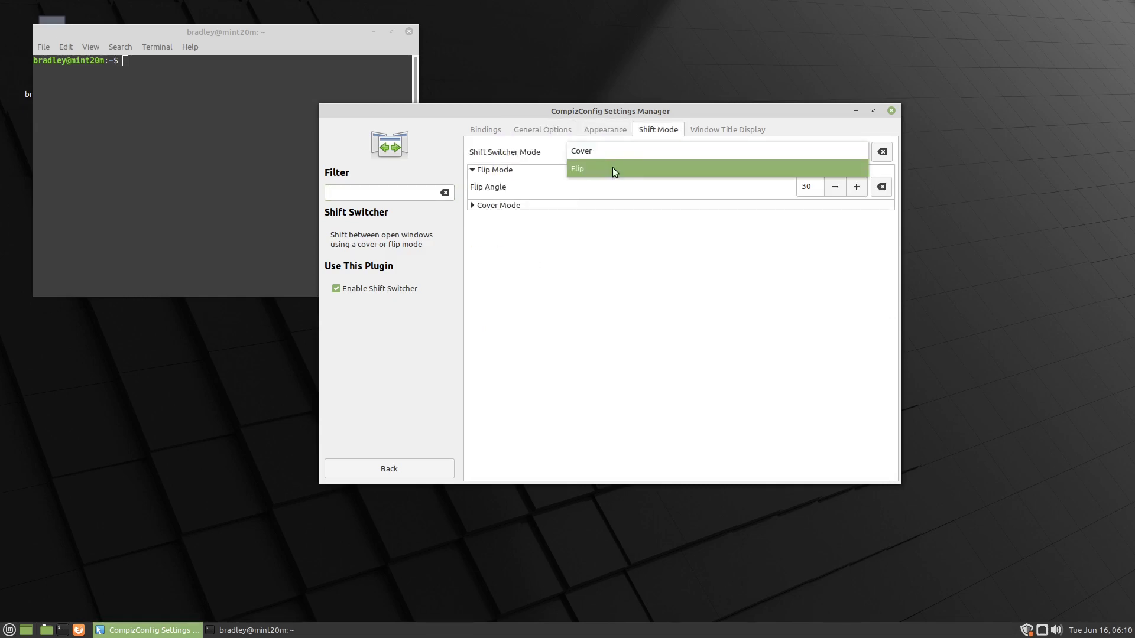
left_click(612, 168)
Step: Cycle through windows with Super+Tab to preview the Flip layout
key("super+Tab")
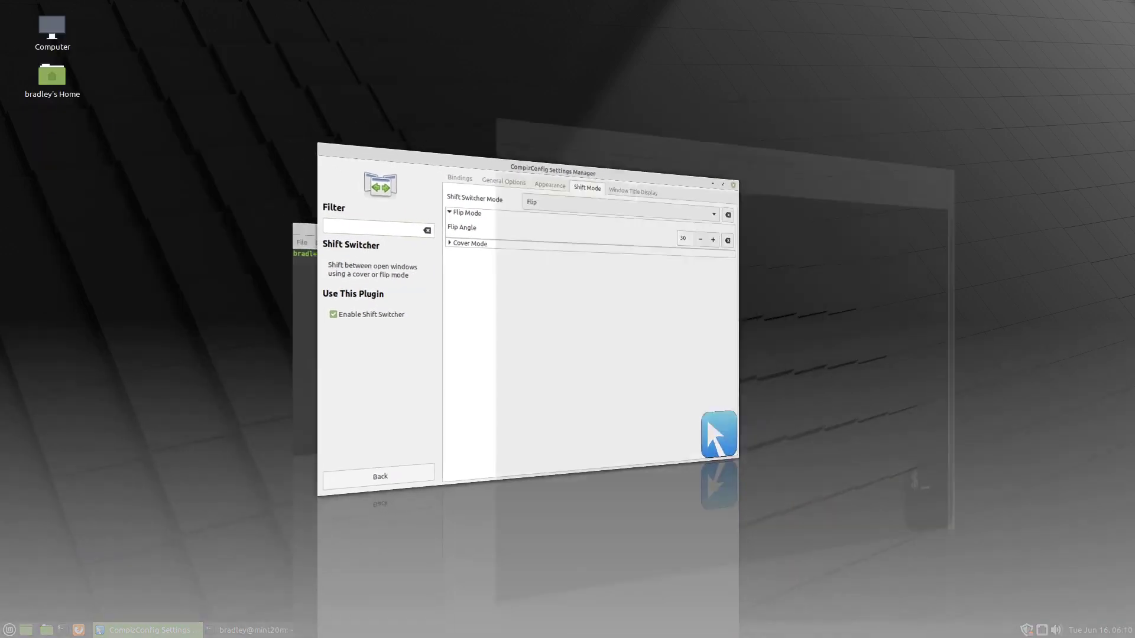
key("super+Tab")
key("super+Tab")
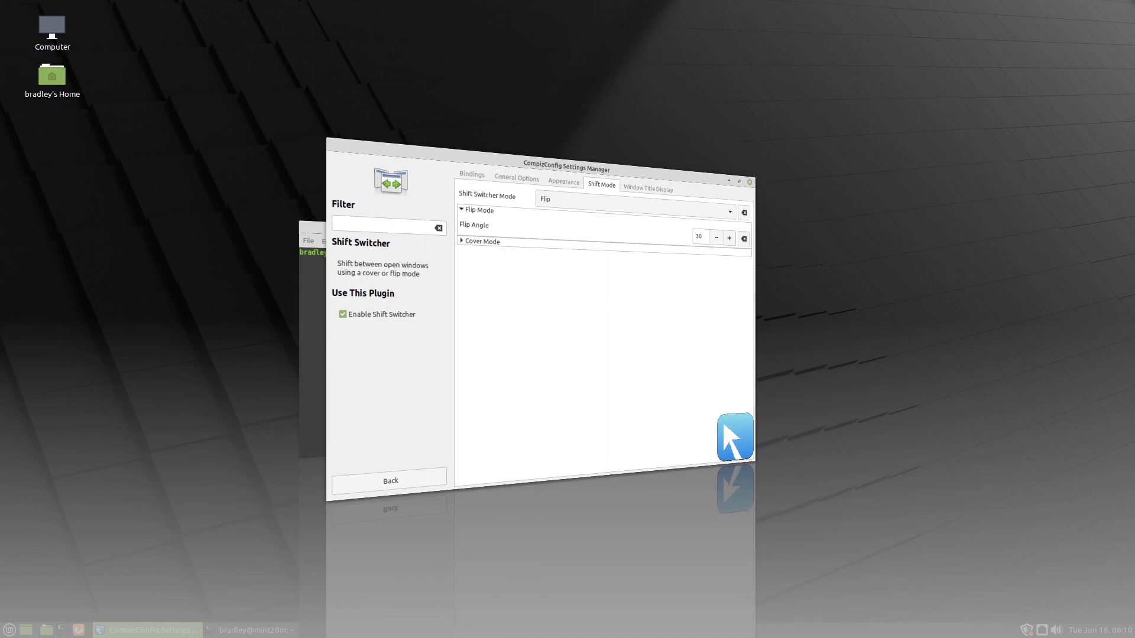
key("super+Tab")
key("super+Tab")
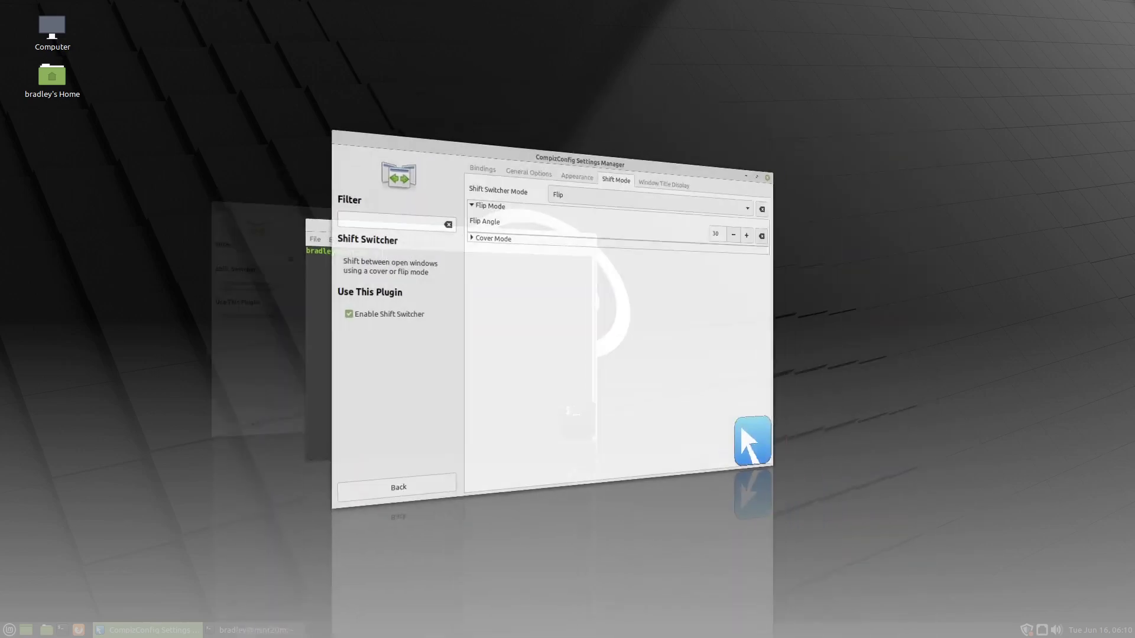
key("super+Tab")
key("super+Tab")
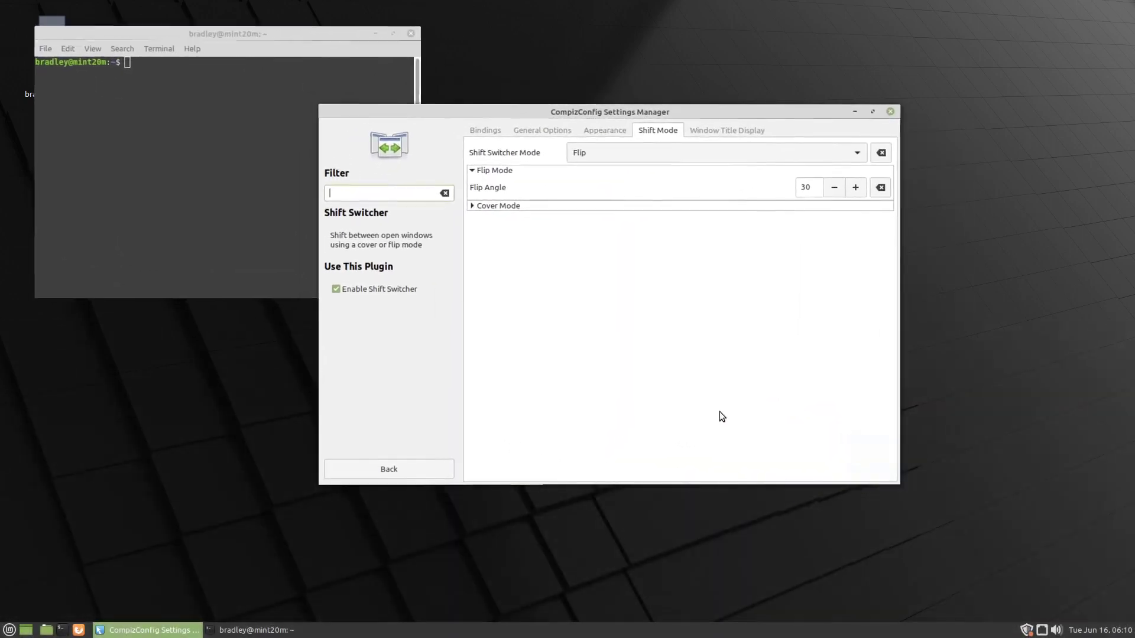
Step: Set the switcher's overlay icon to Big and preview it with Super+Tab
left_click(595, 132)
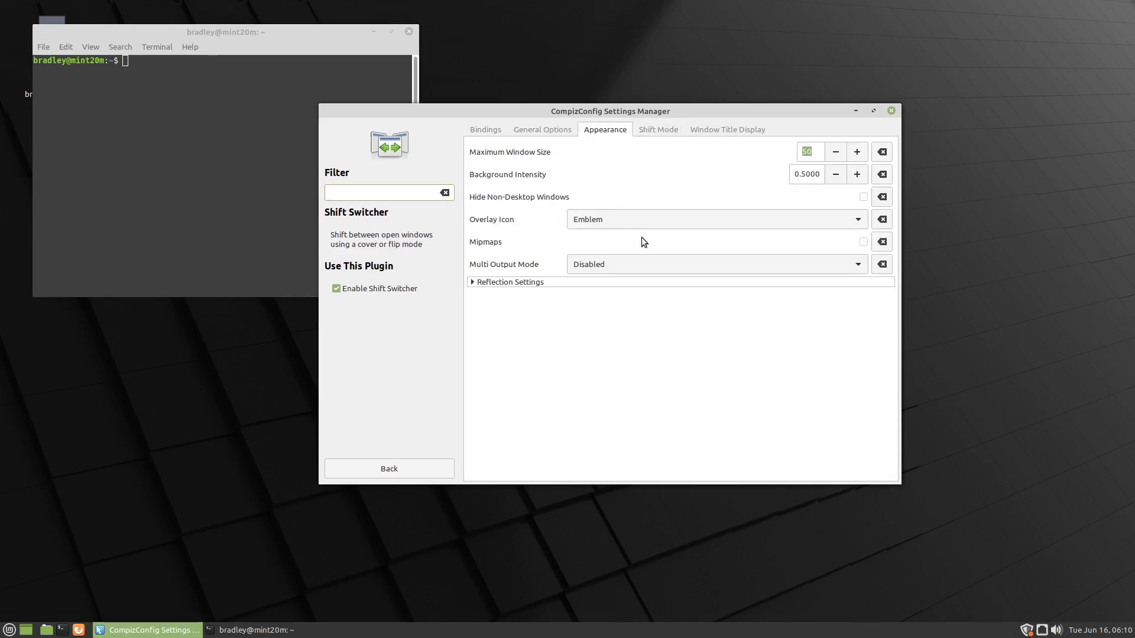
key("super+Tab")
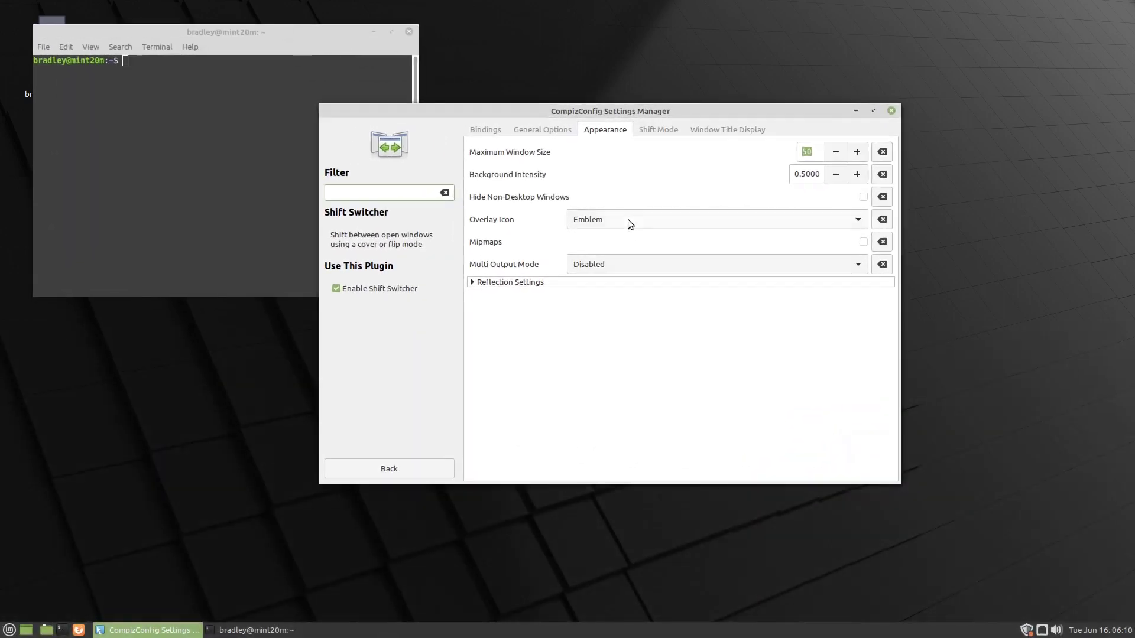
left_click(628, 219)
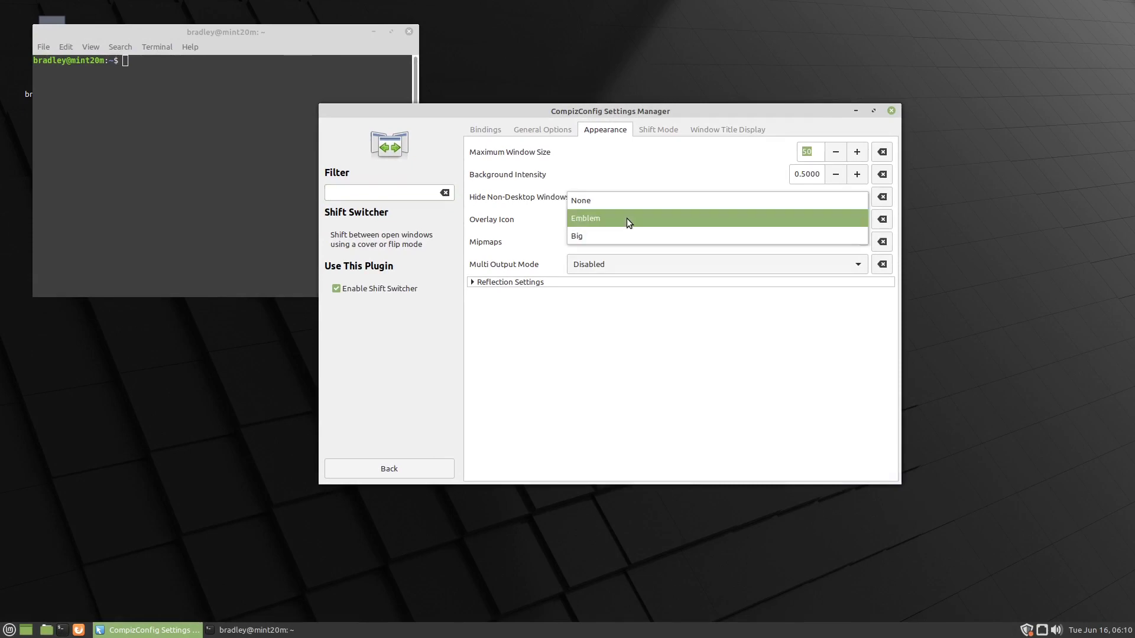
left_click(612, 233)
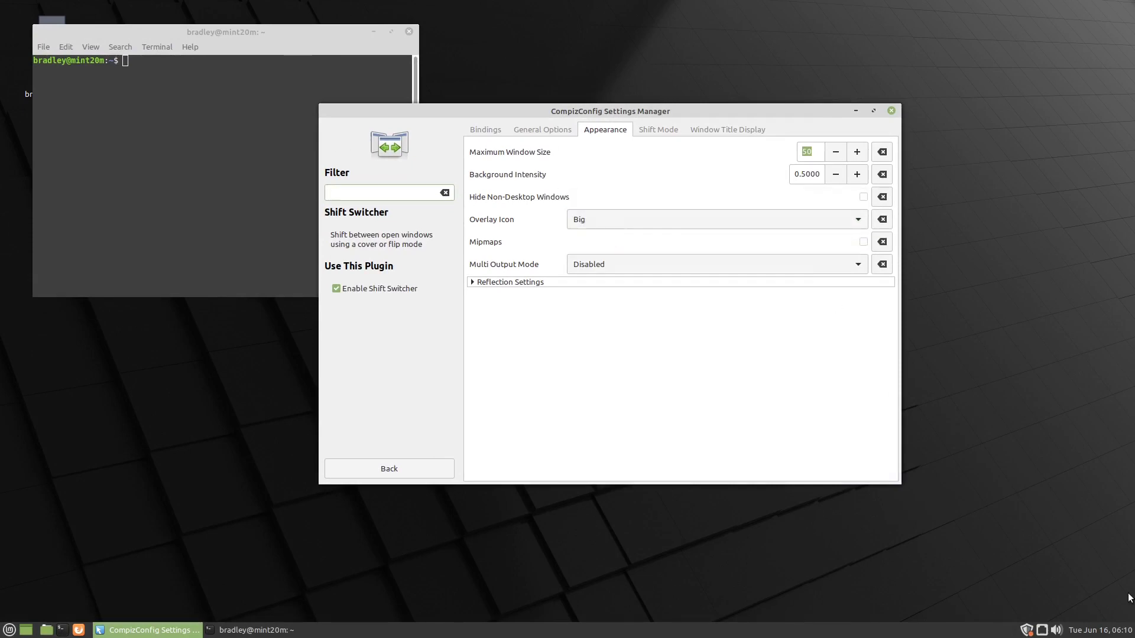
key("super+Tab")
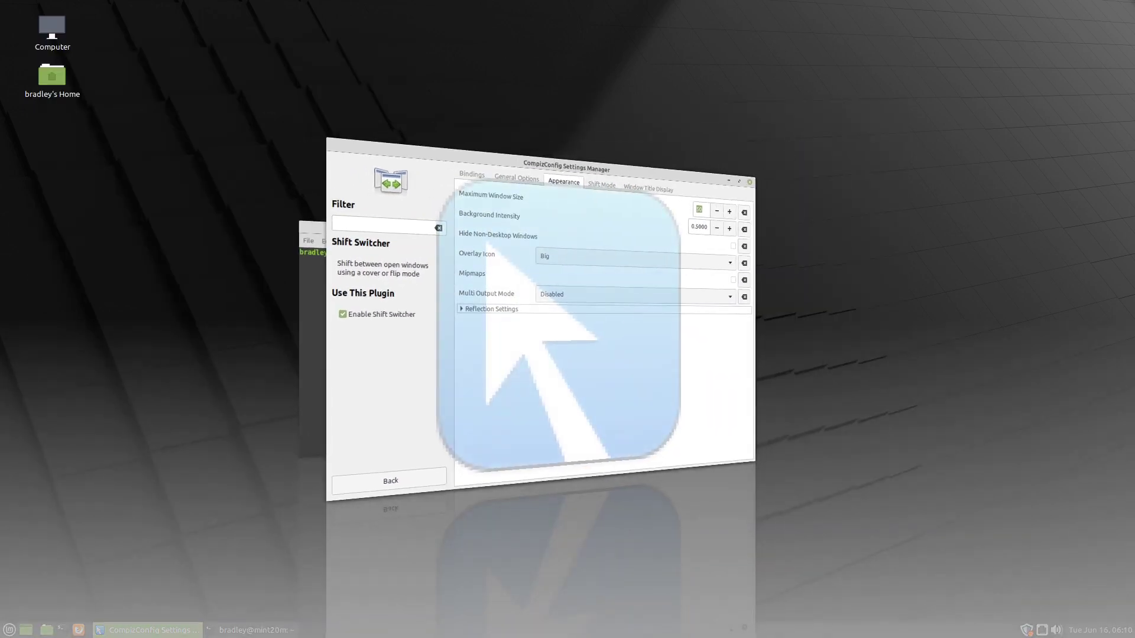
key("super+Tab")
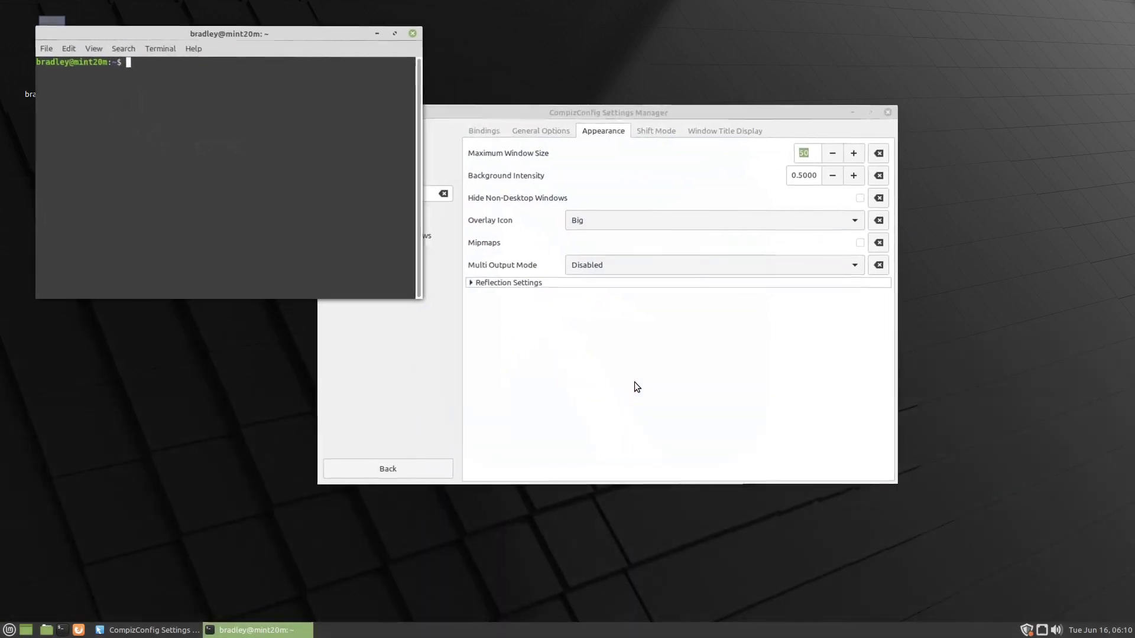
Step: Set the overlay icon back to Emblem
left_click(634, 383)
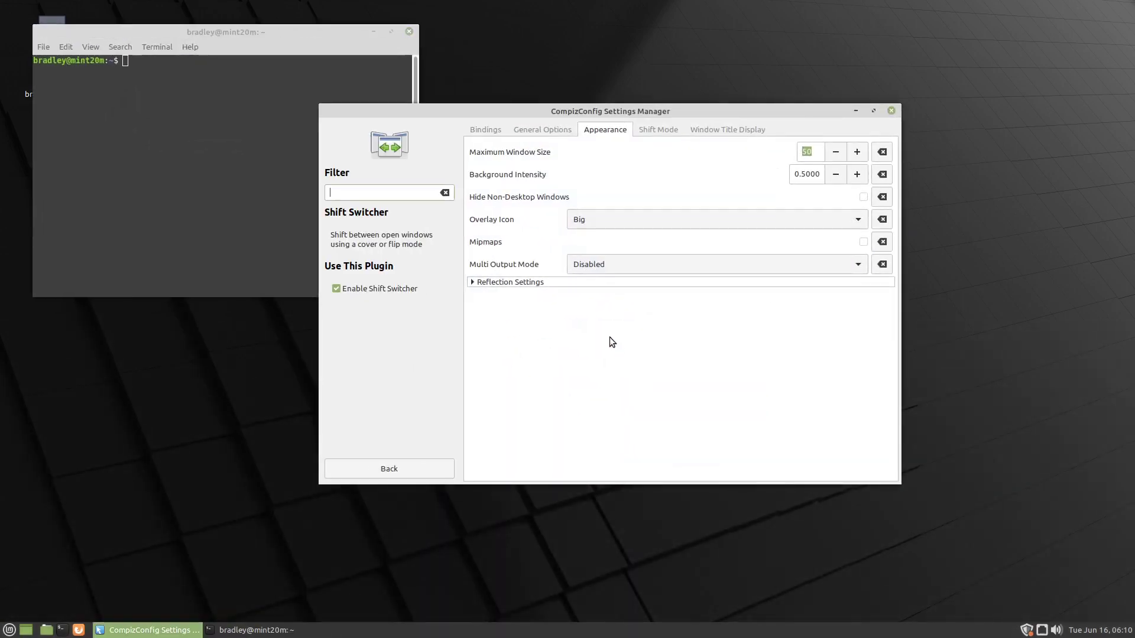
left_click(612, 219)
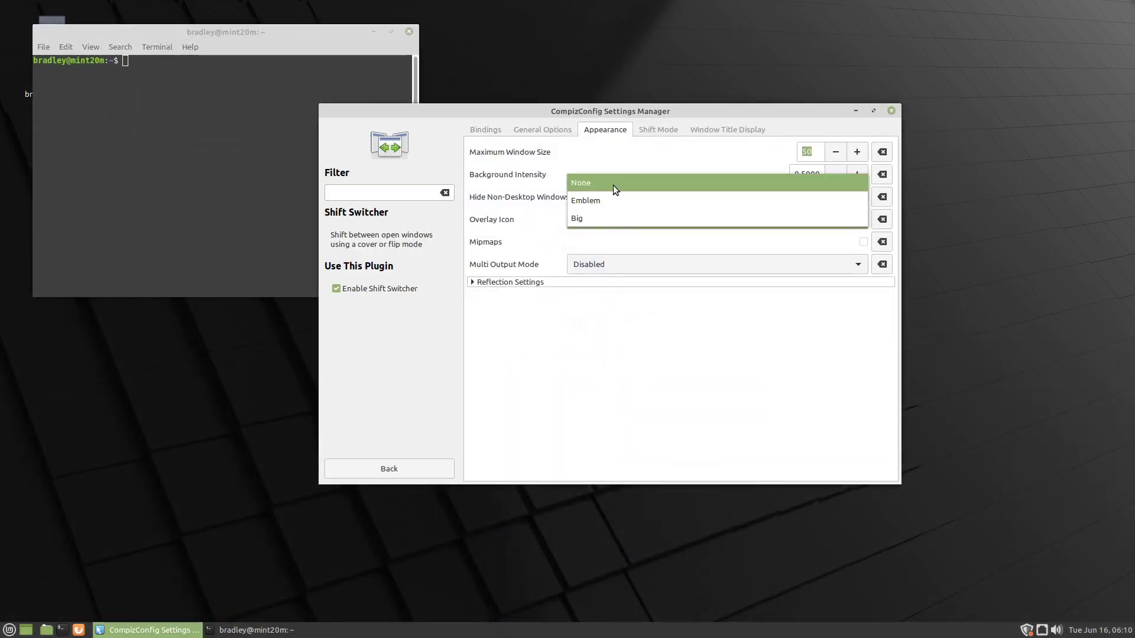
left_click(609, 201)
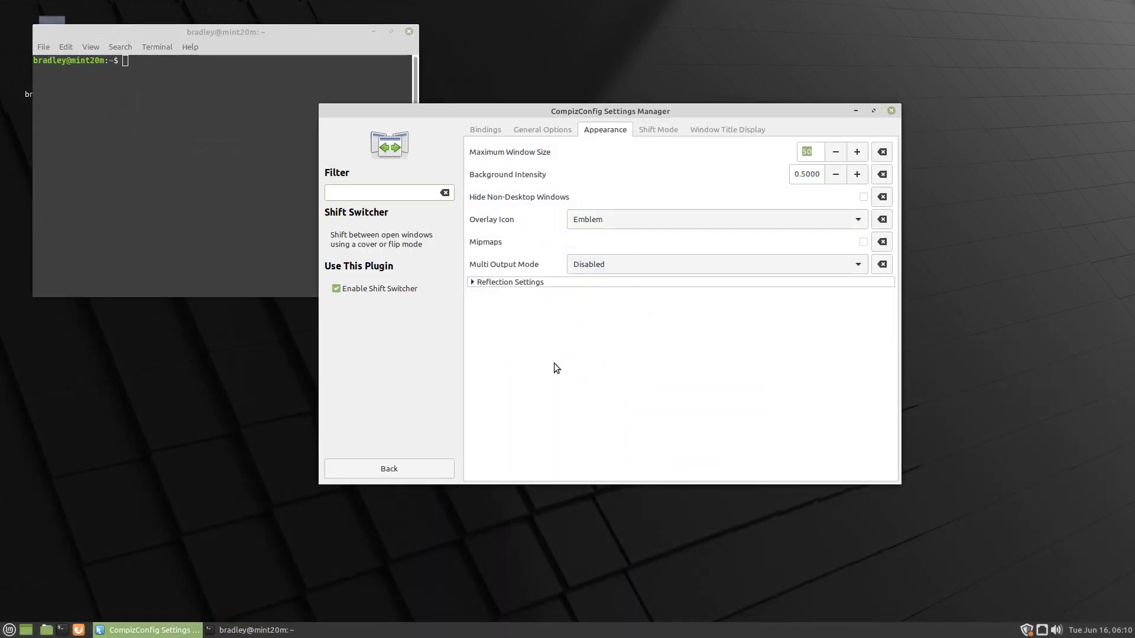
Step: Under Reflection Settings, preview the flip view with Reflection off, then on again
left_click(471, 283)
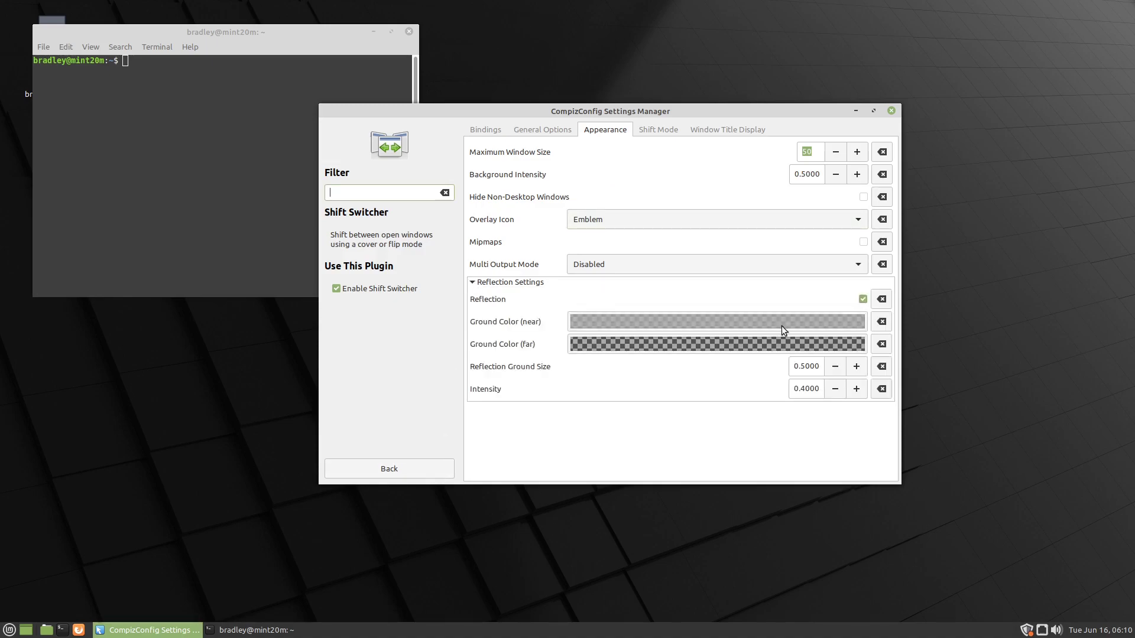
key("super+Tab")
left_click(862, 300)
key("super+Tab")
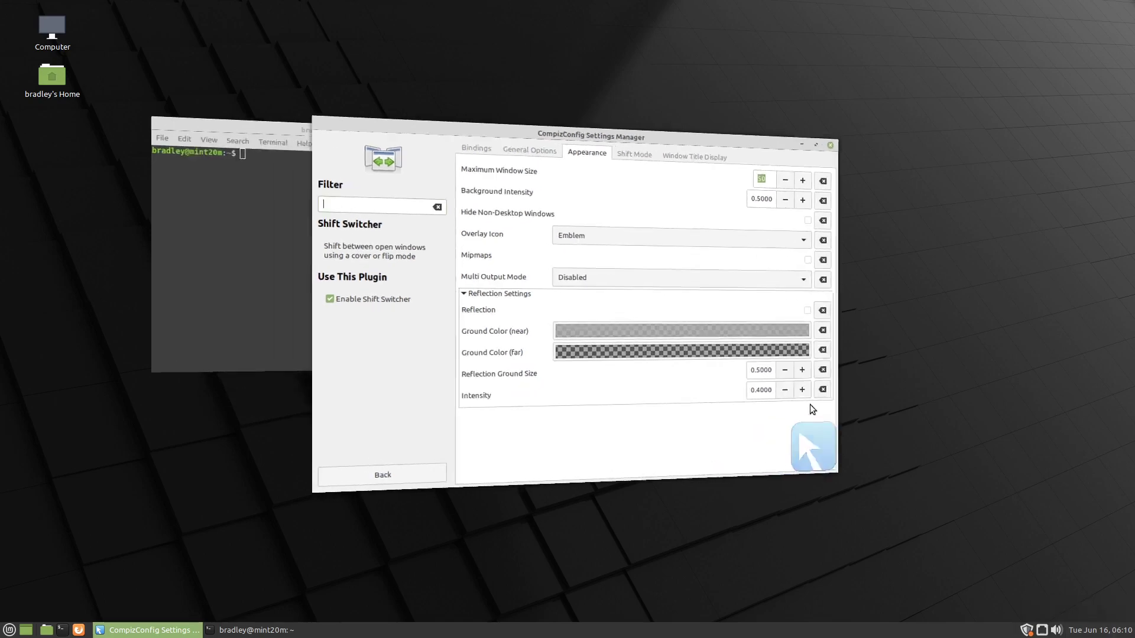
left_click(863, 299)
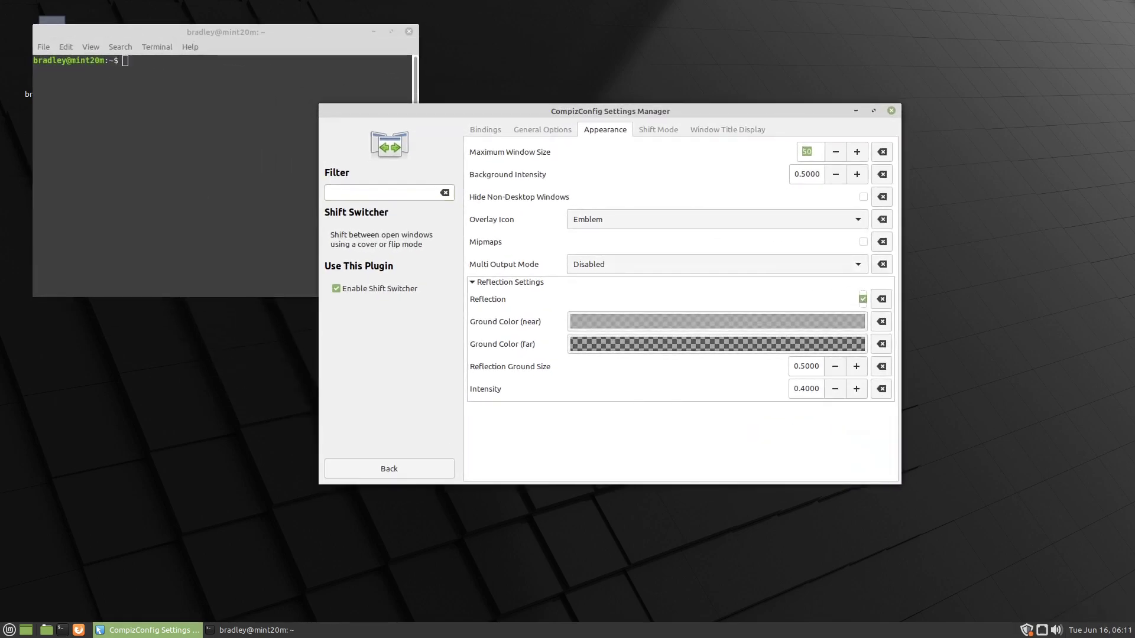
key("super+Tab")
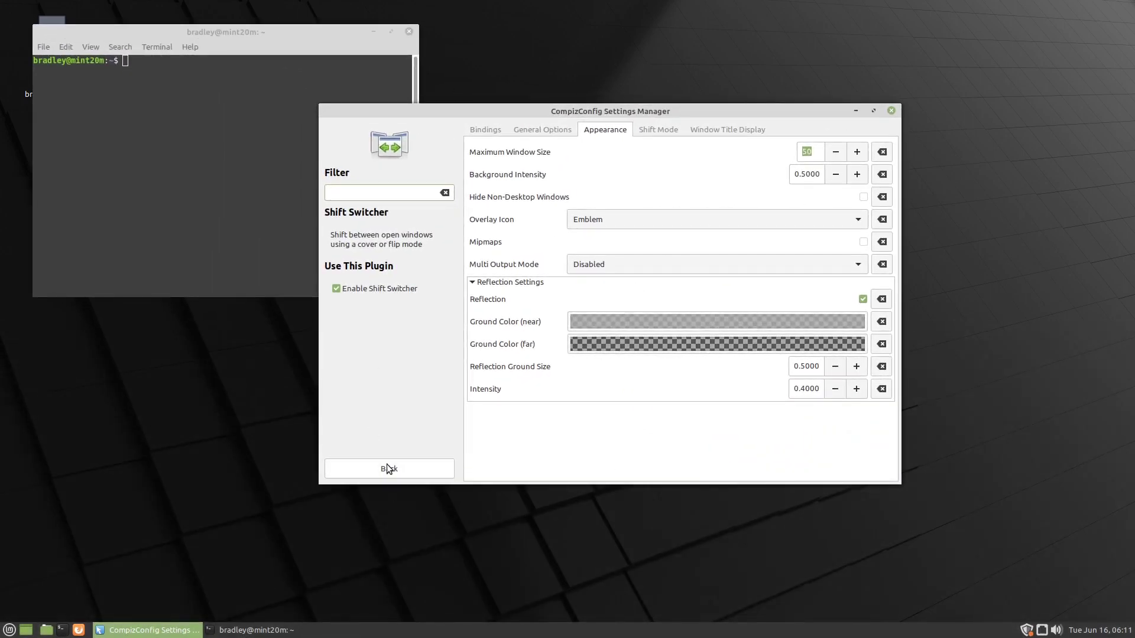
Step: Enable the Workspace Naming plugin plus its required Text plugin, then spin the cube
left_click(386, 463)
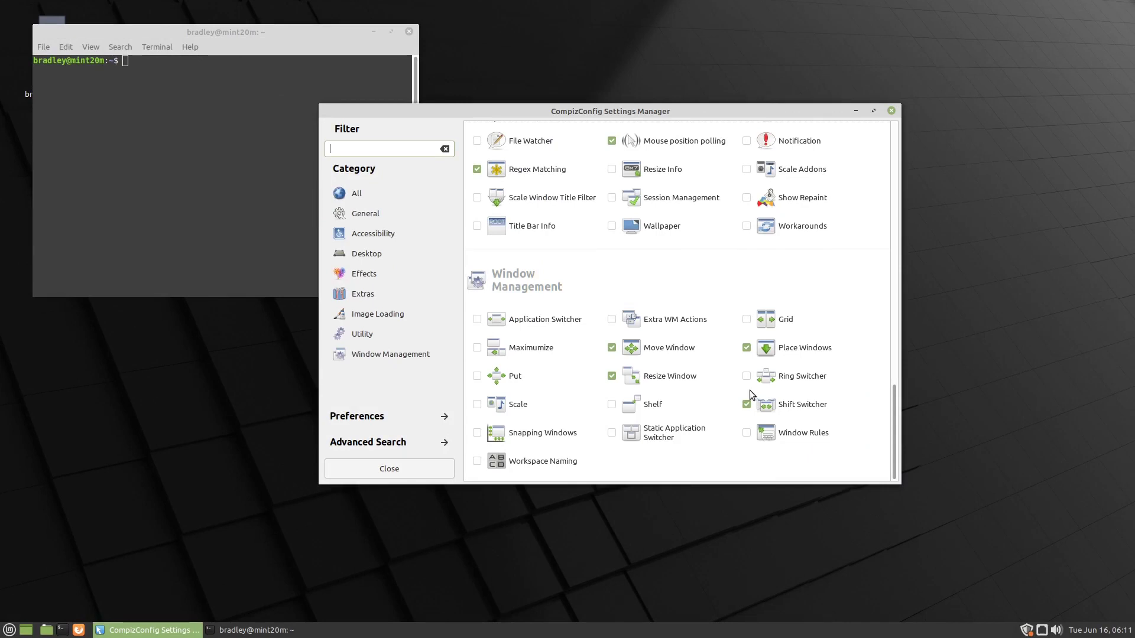
left_click(477, 461)
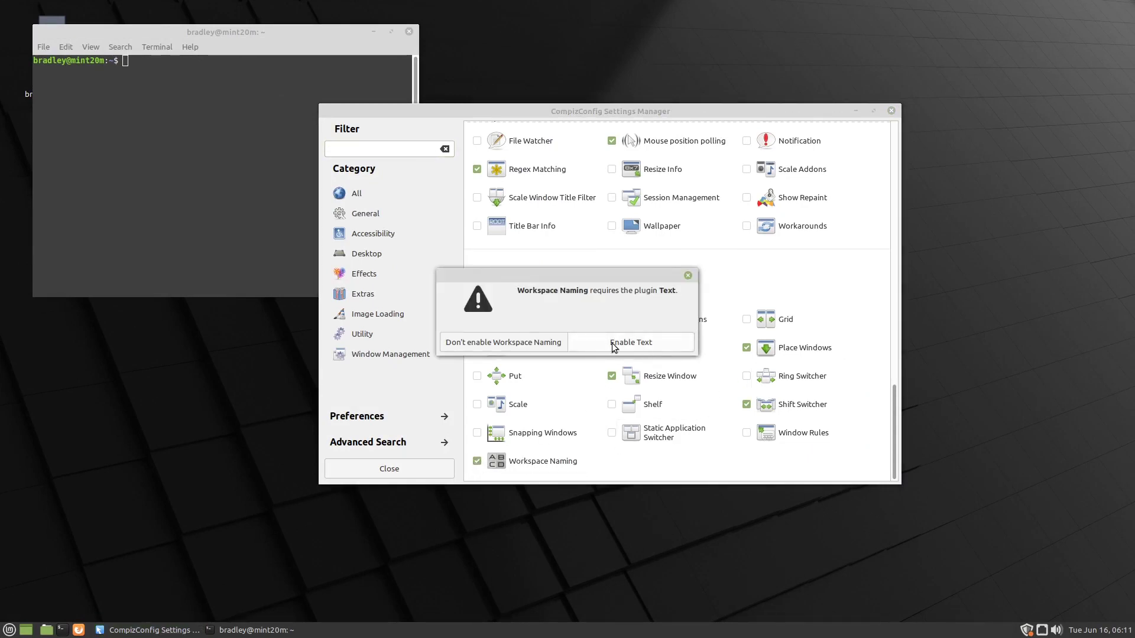
left_click(669, 346)
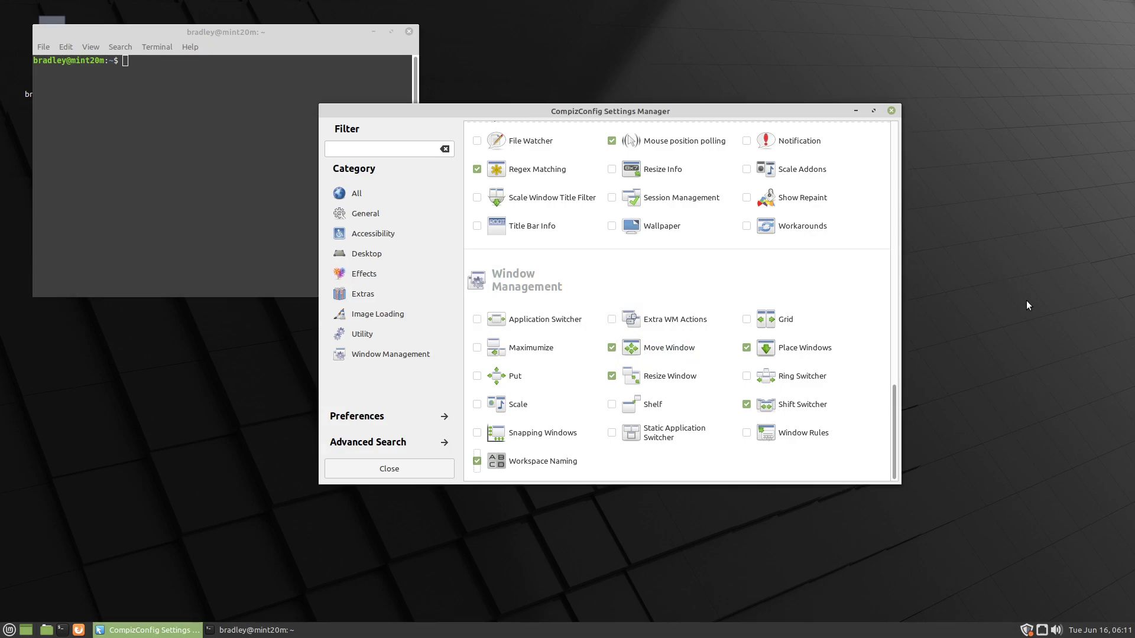
key("ctrl+alt+Right")
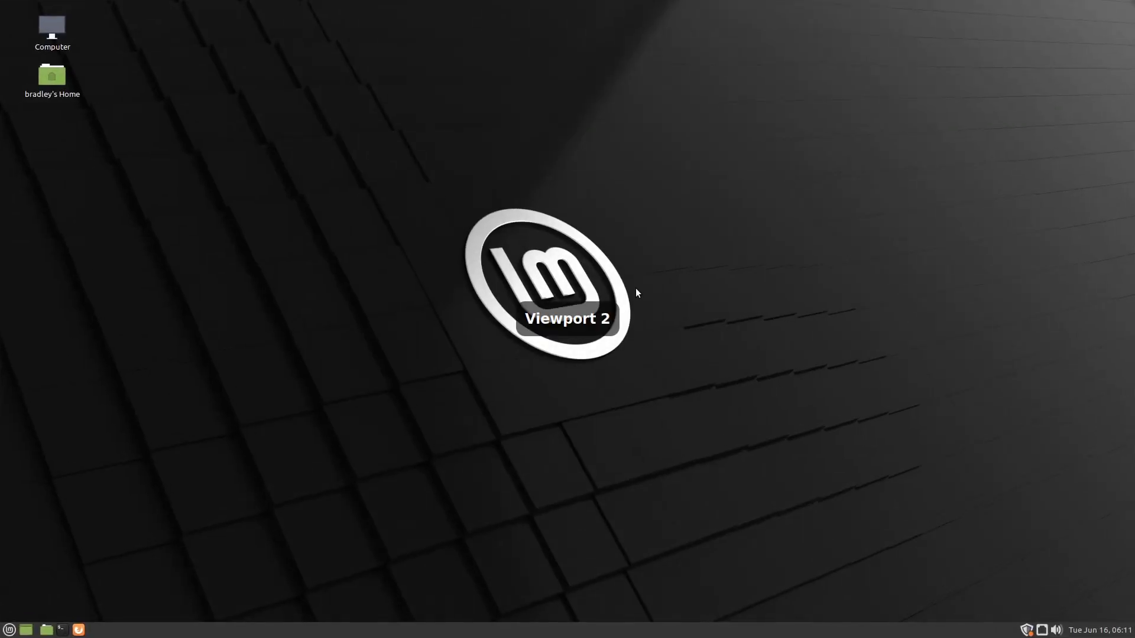
key("ctrl+alt+Left")
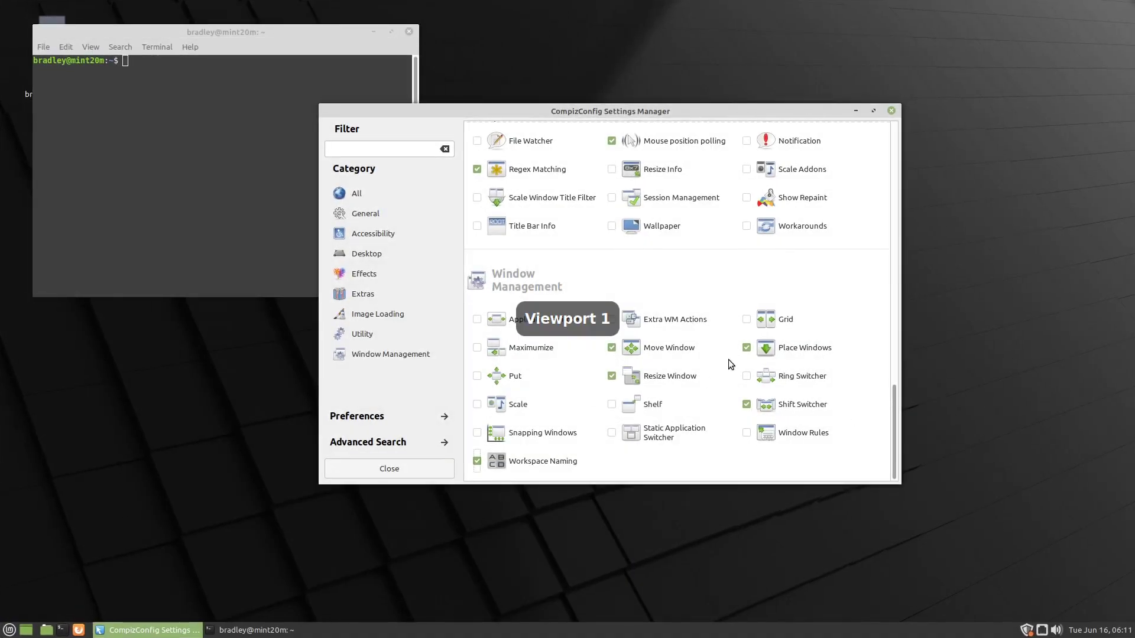
Step: Rename Viewport 1 to 'Video' in the Workspace Naming settings
left_click(557, 455)
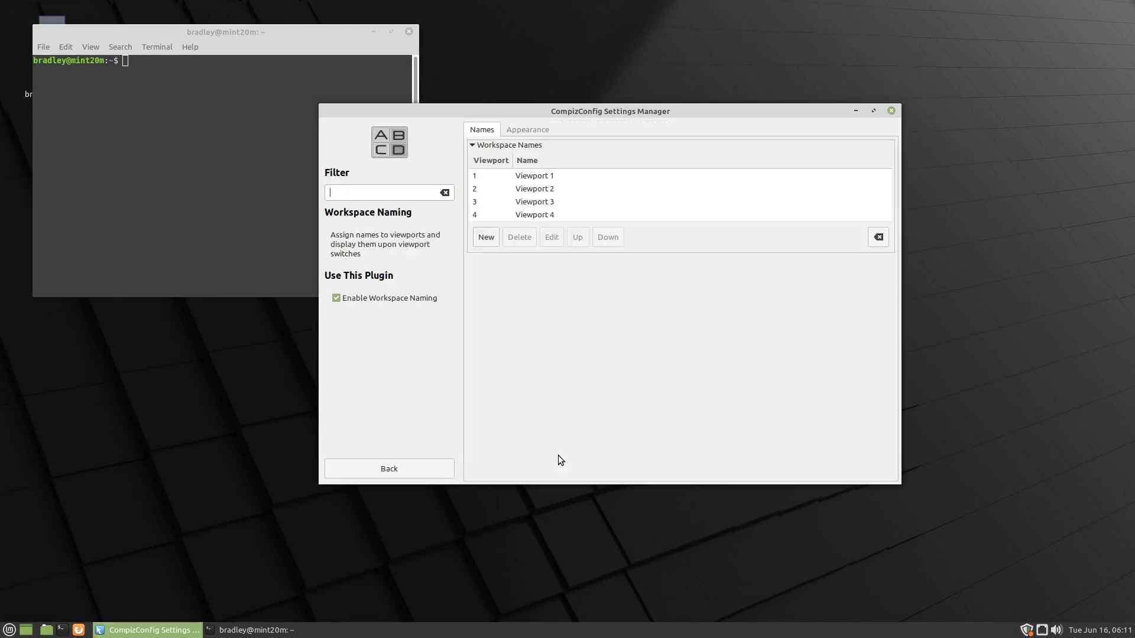
double_click(539, 175)
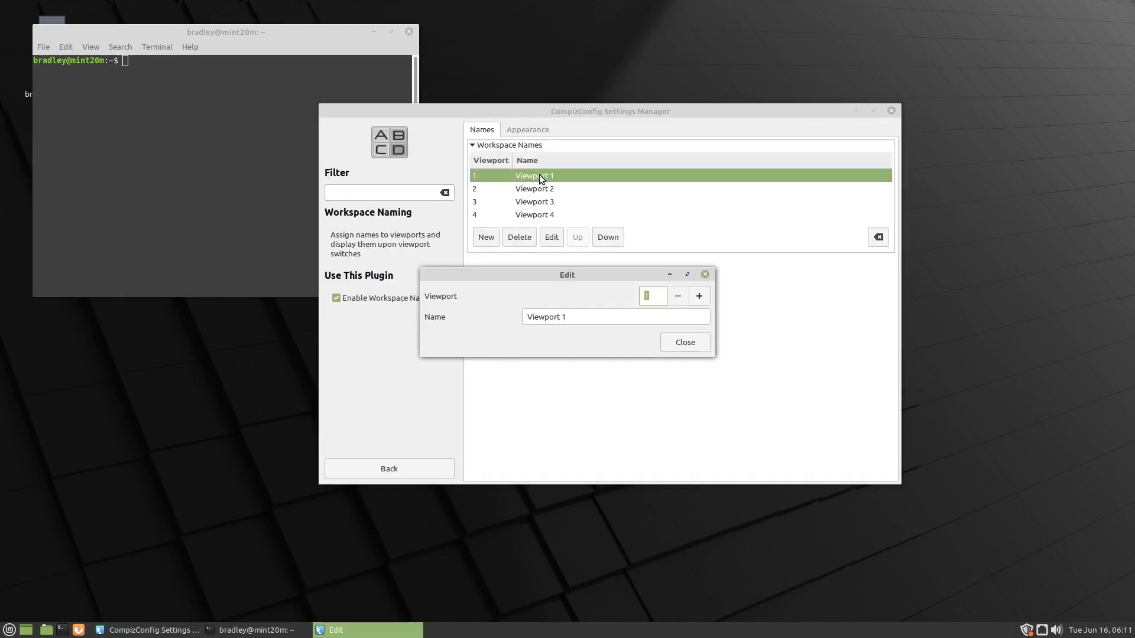
left_click_drag(607, 315, 517, 313)
type("Video")
left_click(695, 340)
Step: Rotate the cube to see the Video workspace name, then return to the plugin list
key("ctrl+alt+Right")
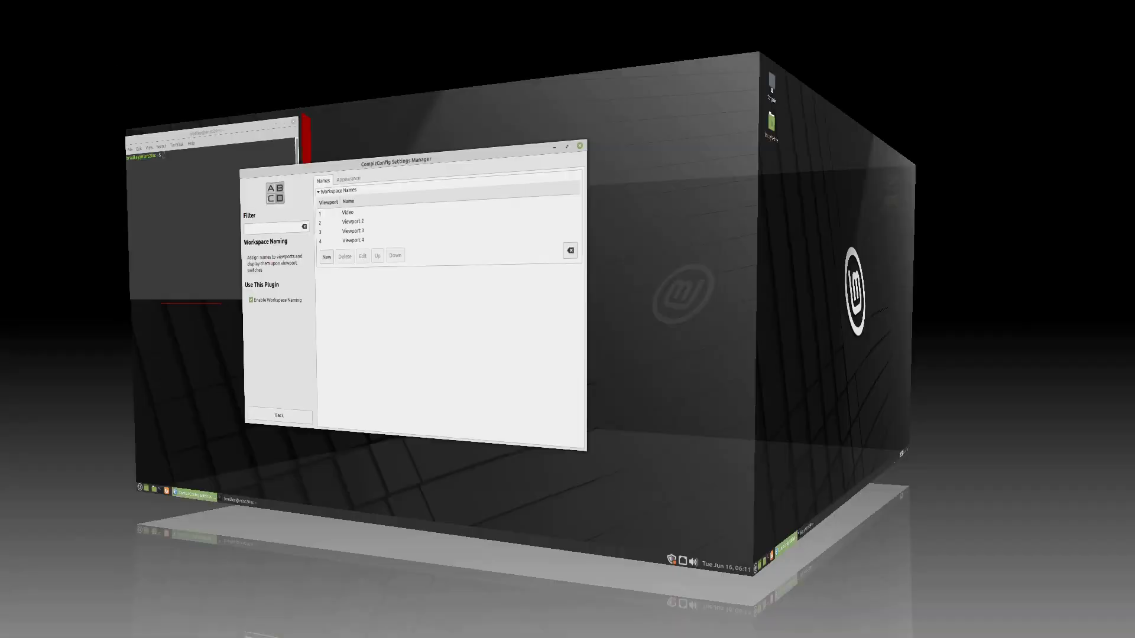
key("ctrl+alt+Left")
key("ctrl+alt+Right")
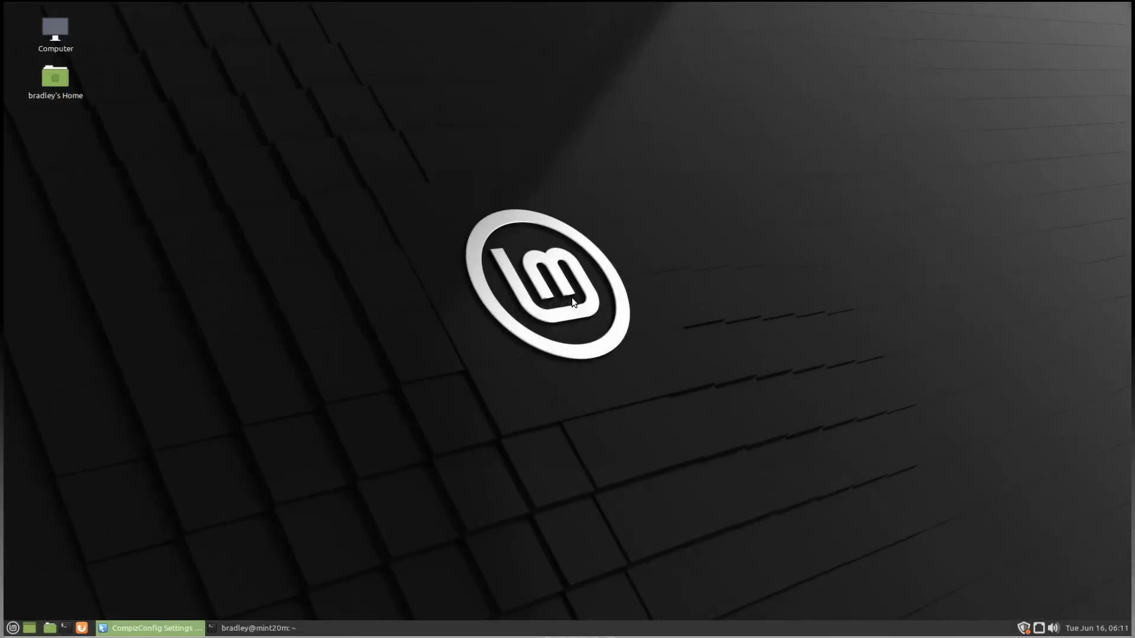
key("ctrl+alt+Left")
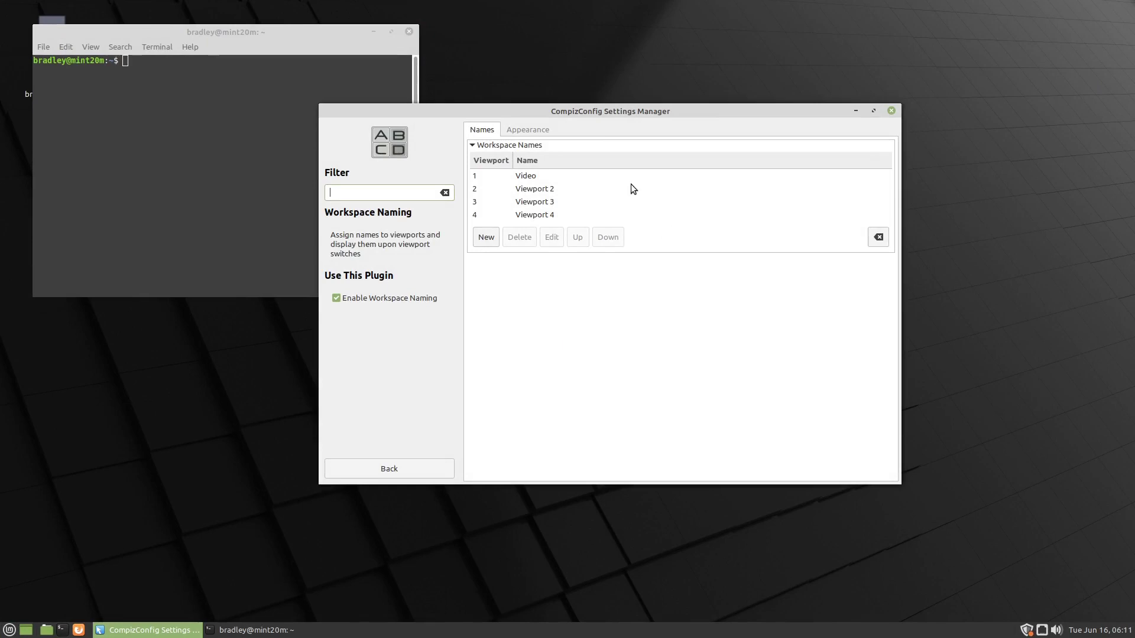
left_click(399, 471)
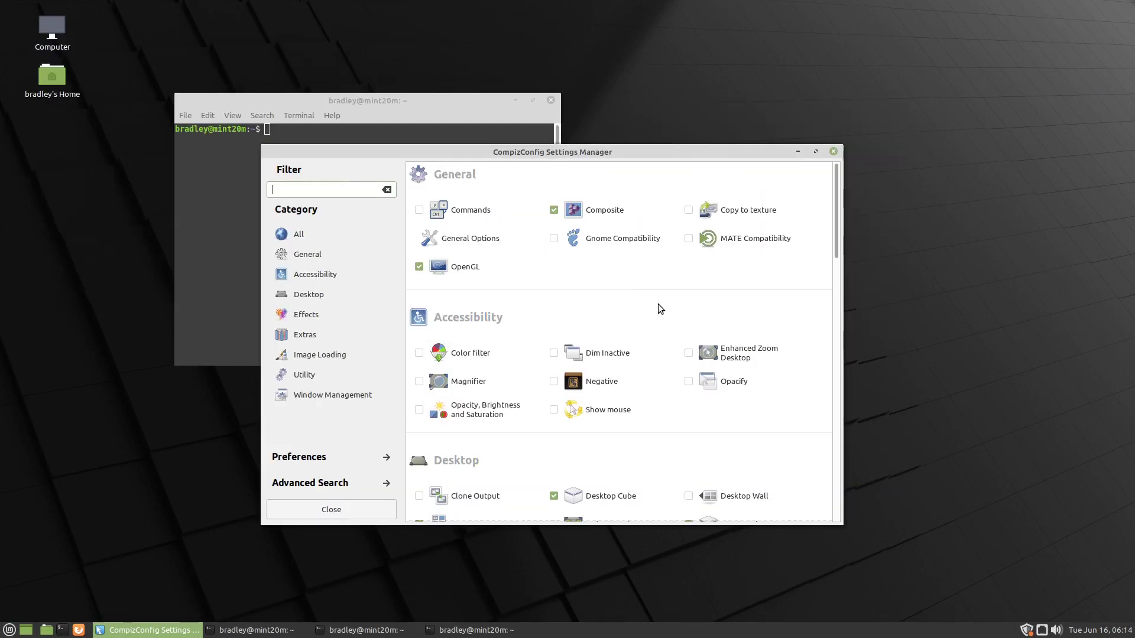
scroll(838, 236, "down", 2)
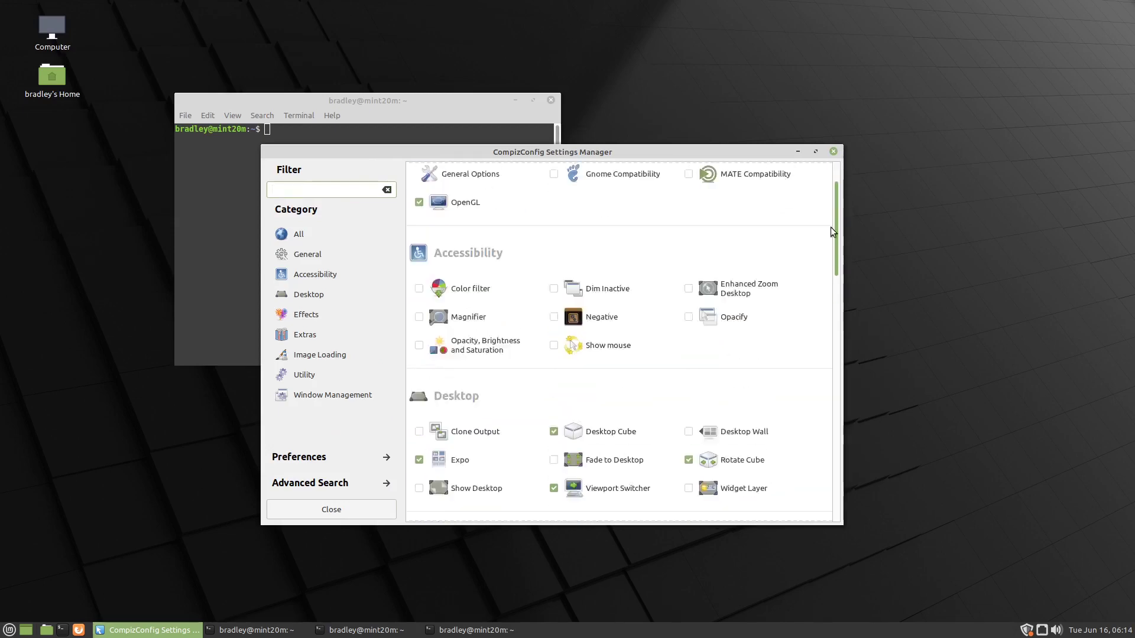
scroll(838, 236, "up", 2)
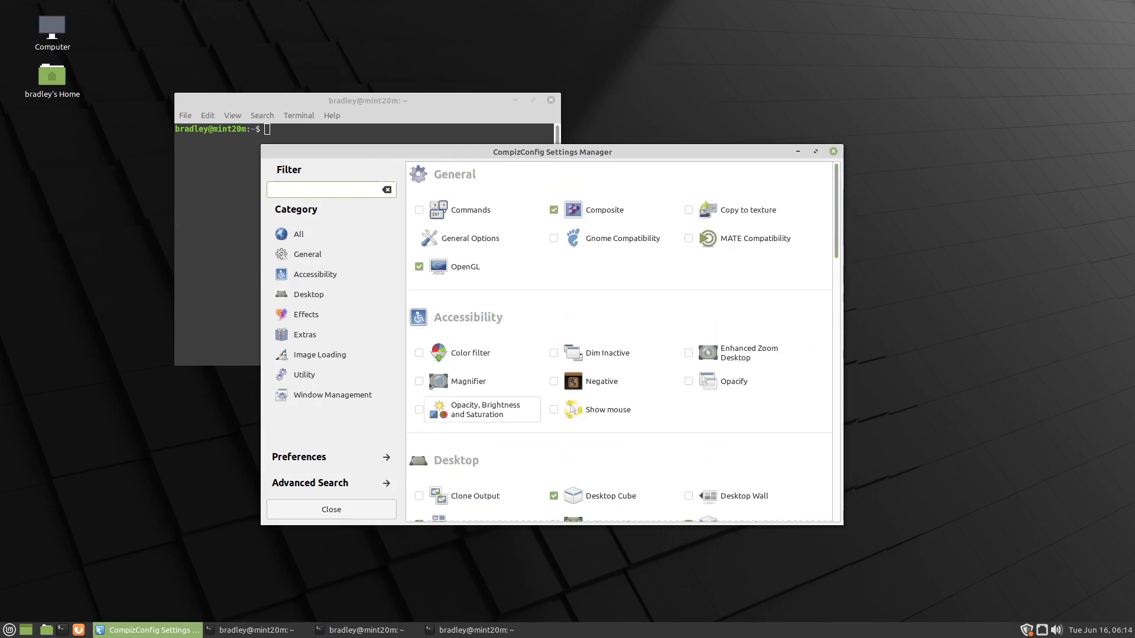
Step: Select GSettings Configuration Backend in the Preferences Backend dropdown
left_click(327, 452)
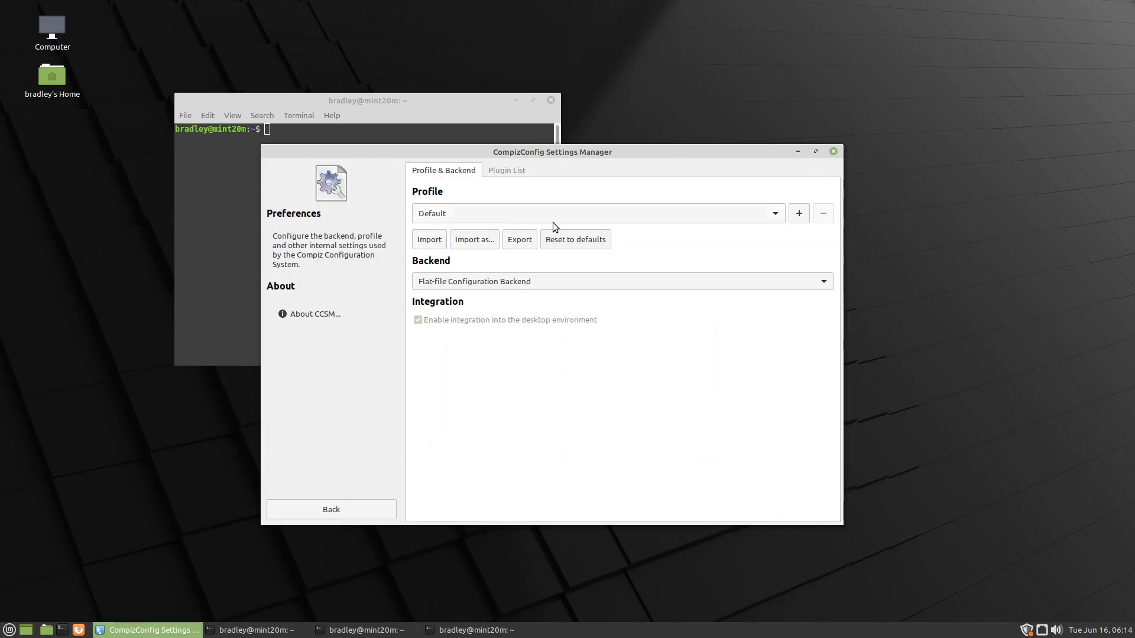
left_click(482, 283)
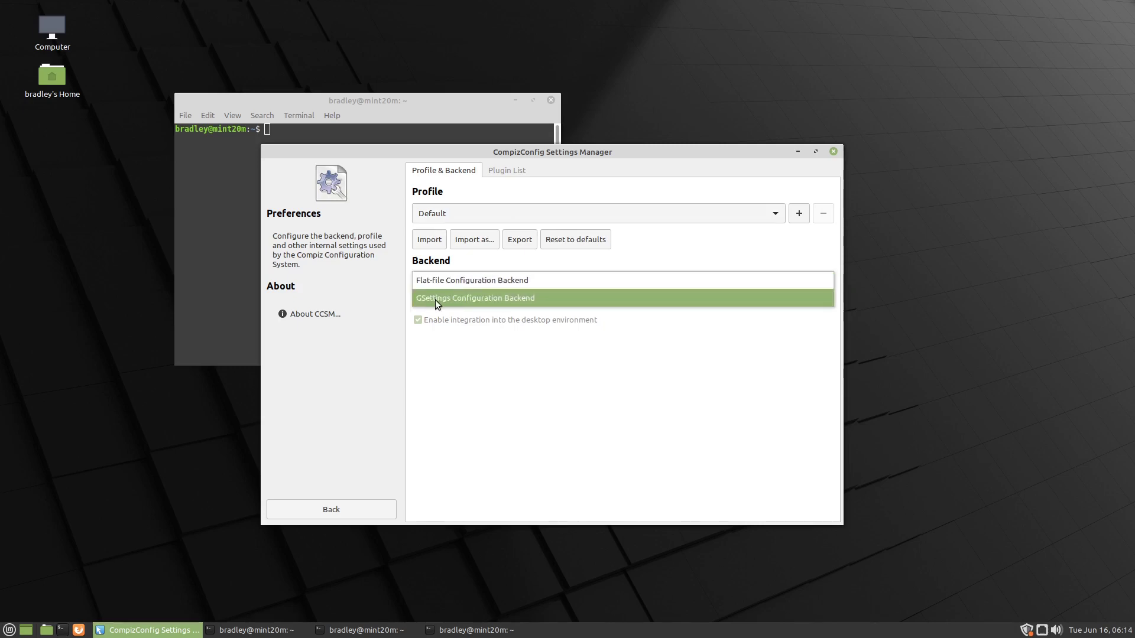
left_click(435, 300)
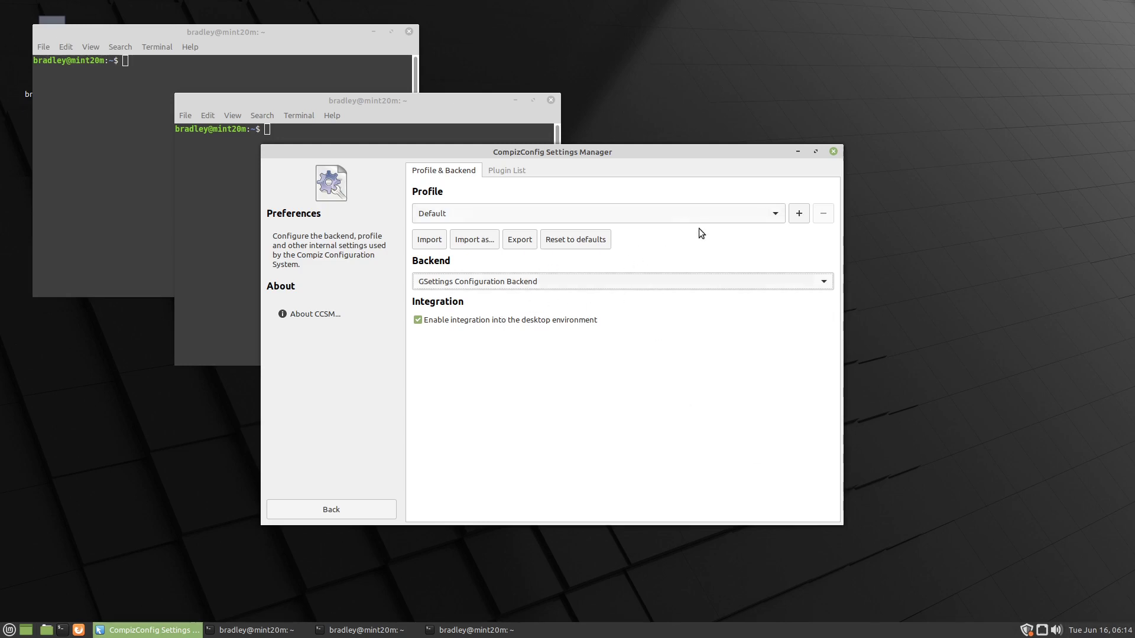
Step: Import 'Mint 20 No.profile' from Downloads as a new profile named 193 No
left_click(481, 239)
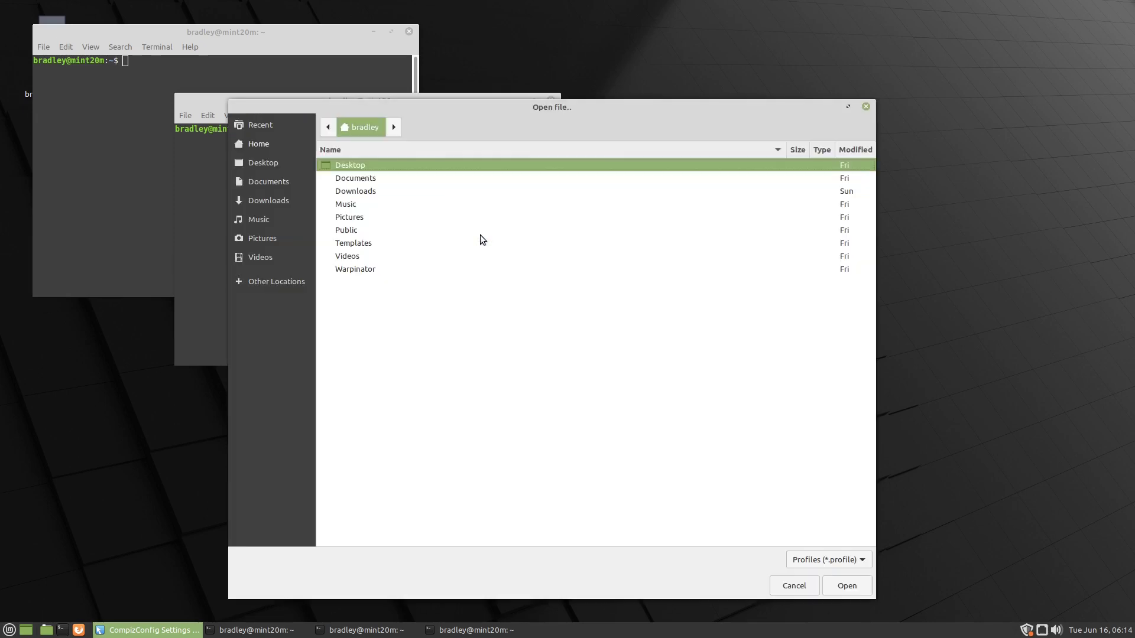
double_click(373, 195)
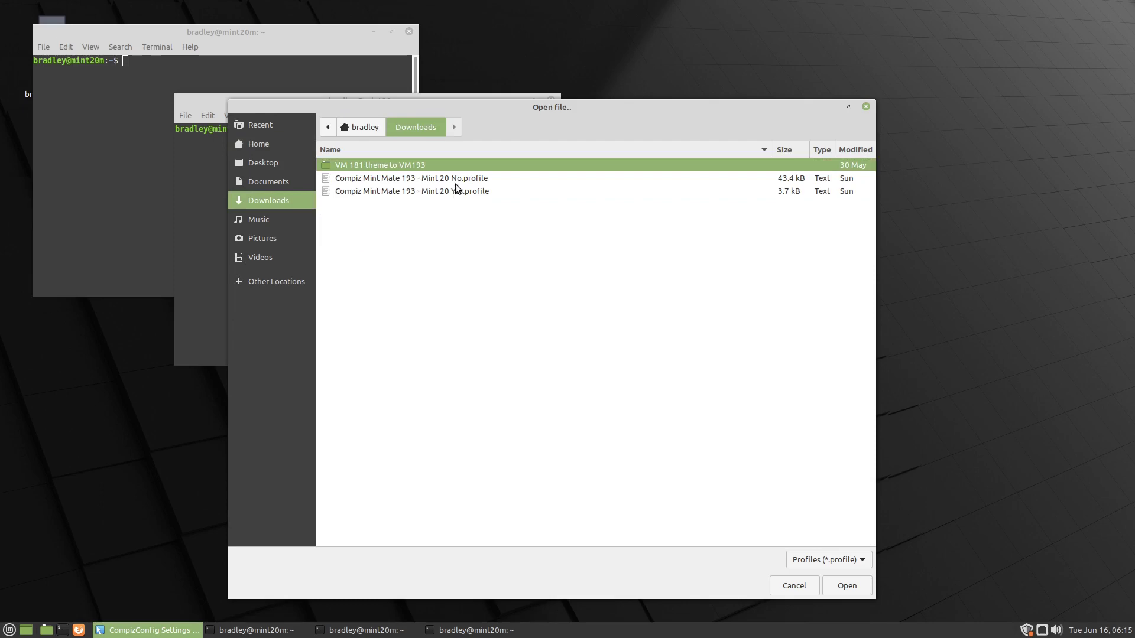
left_click(456, 179)
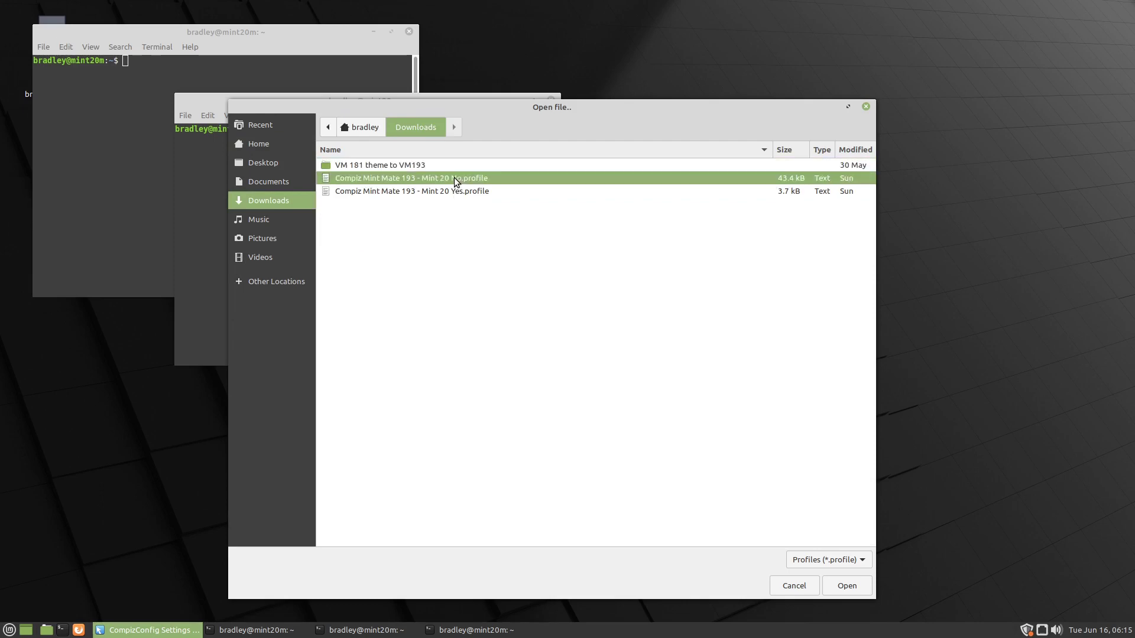
double_click(409, 178)
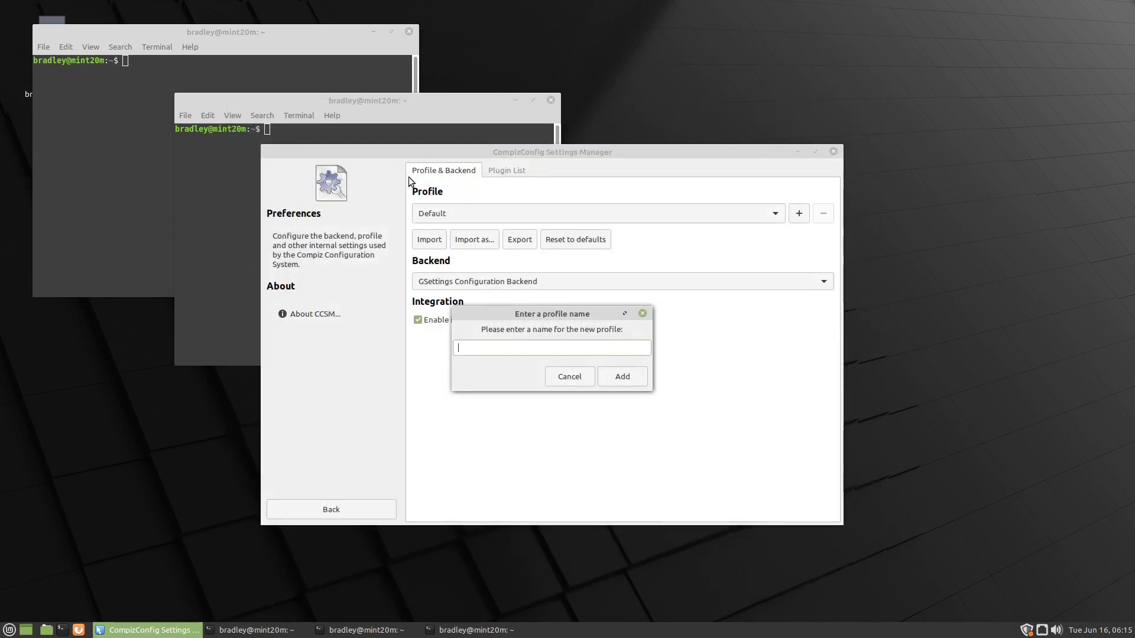
type("193 No")
left_click(637, 377)
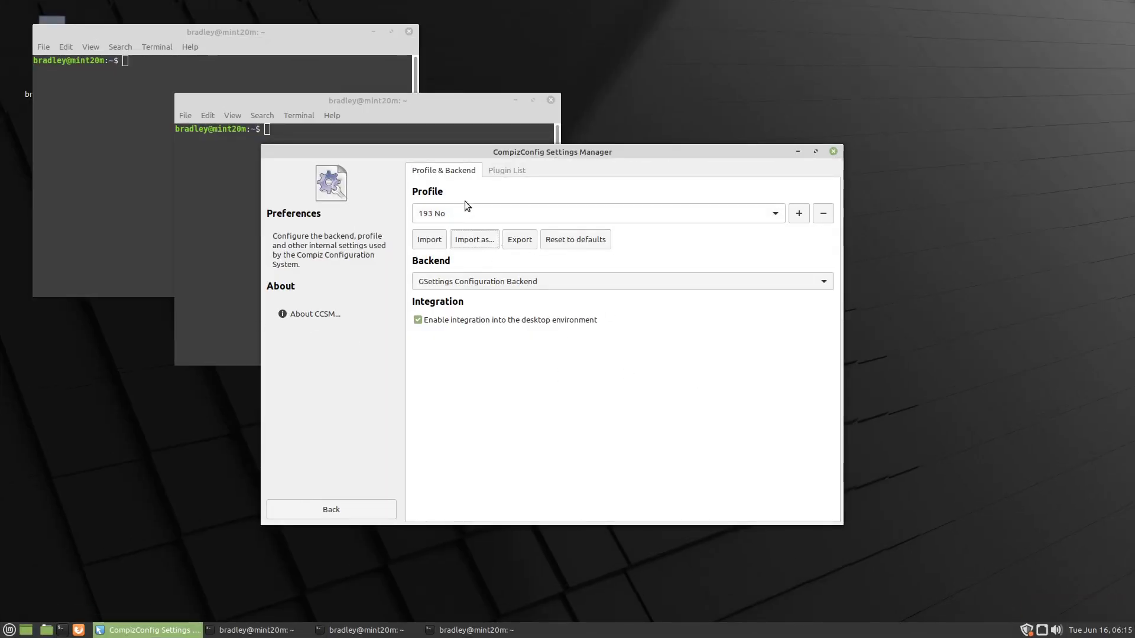
Step: Set the Backend to Flat-file Configuration Backend, then close CCSM with Alt+F4
left_click_drag(572, 153, 659, 124)
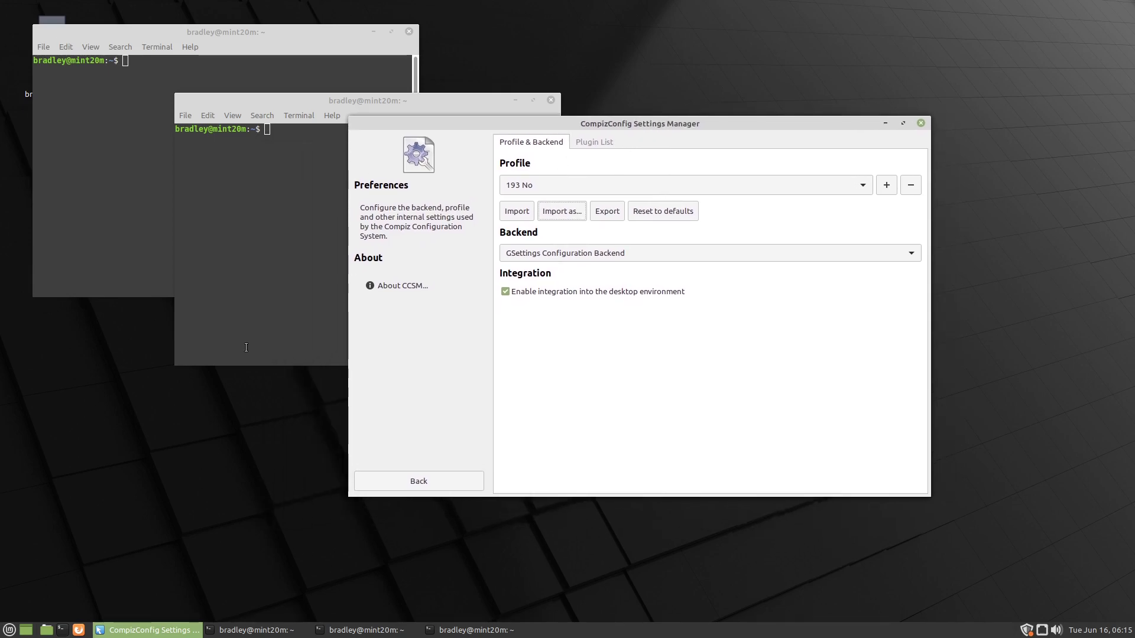
left_click(456, 488)
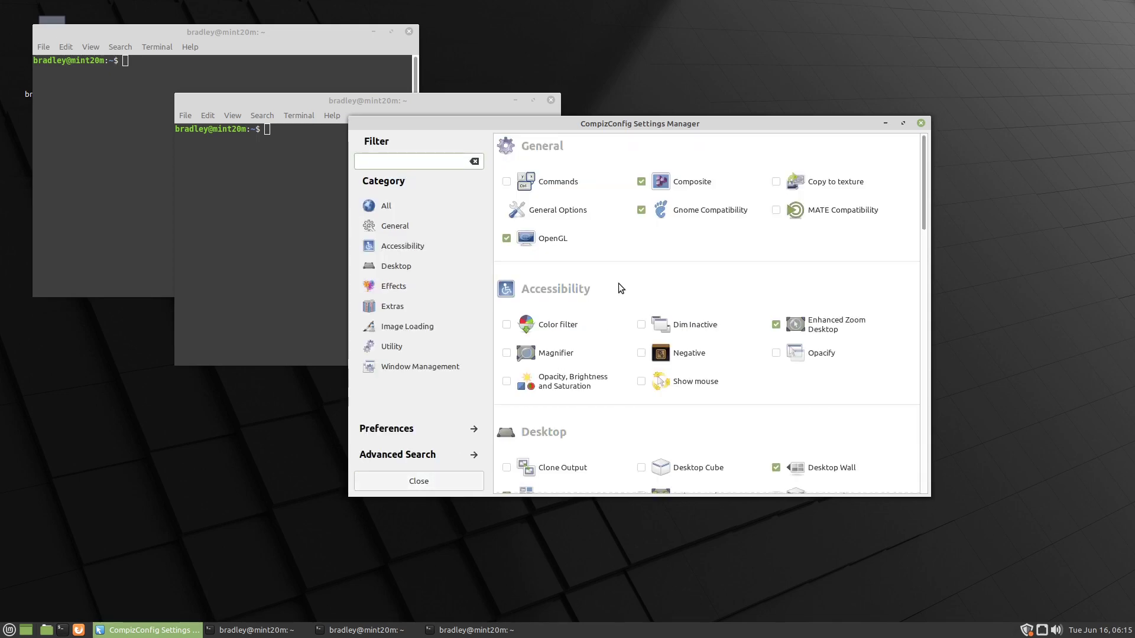
scroll(618, 283, "down", 4)
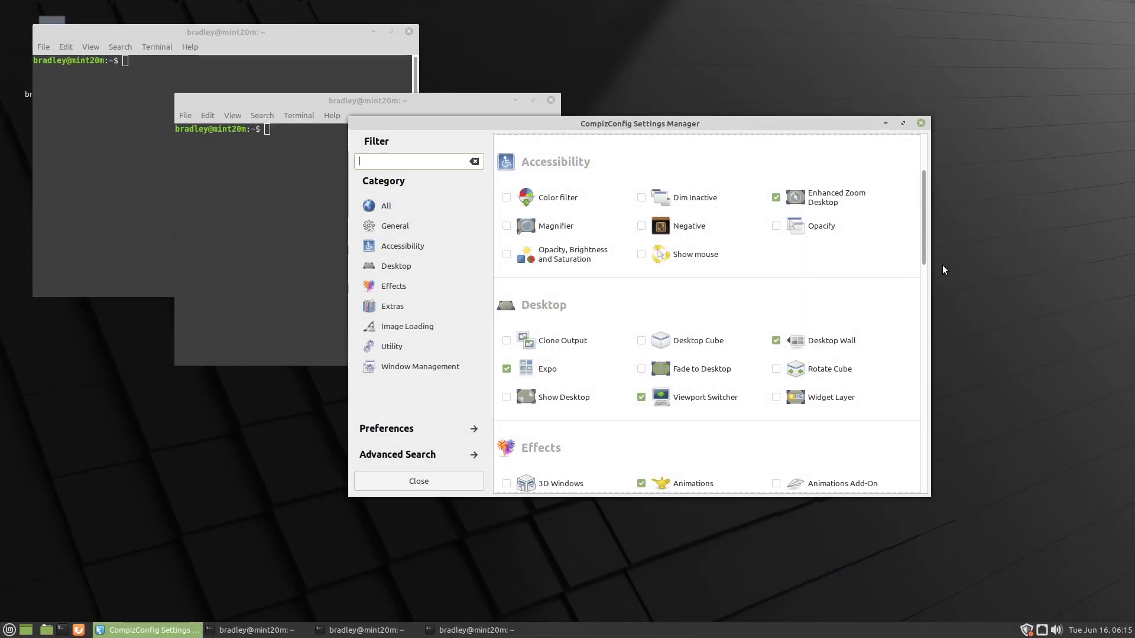
left_click(407, 428)
left_click(549, 251)
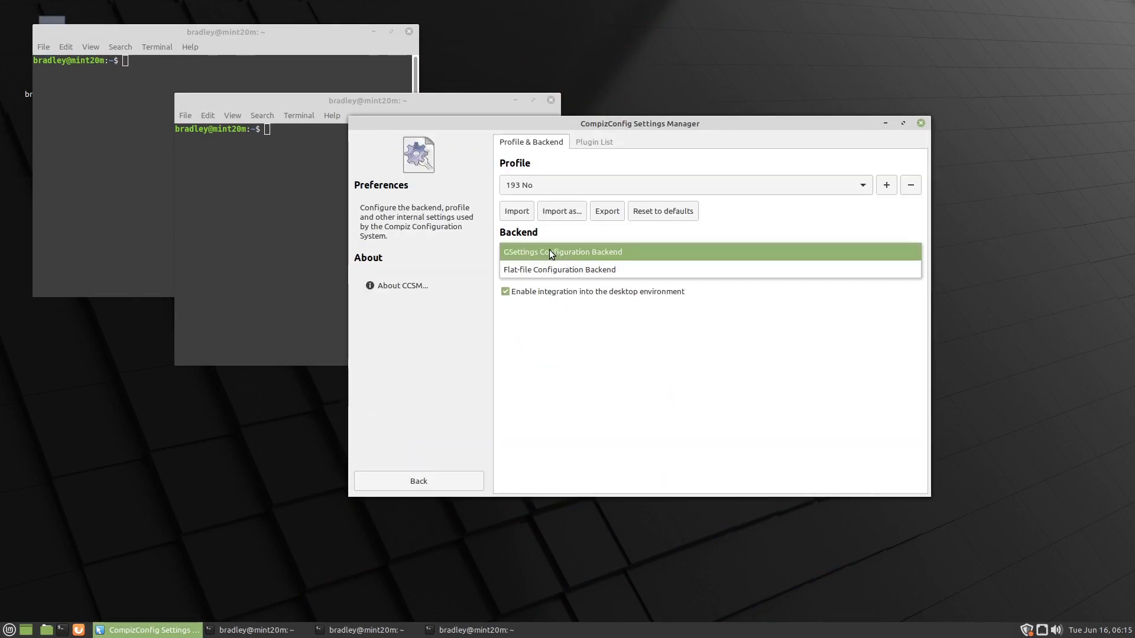
left_click(529, 266)
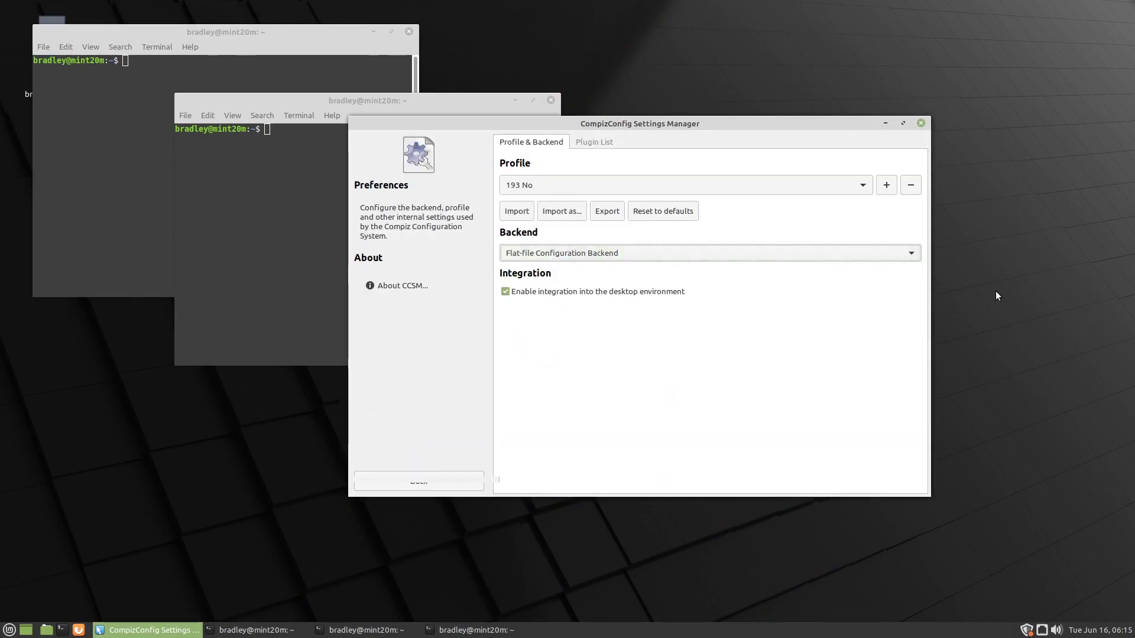
key("alt+F4")
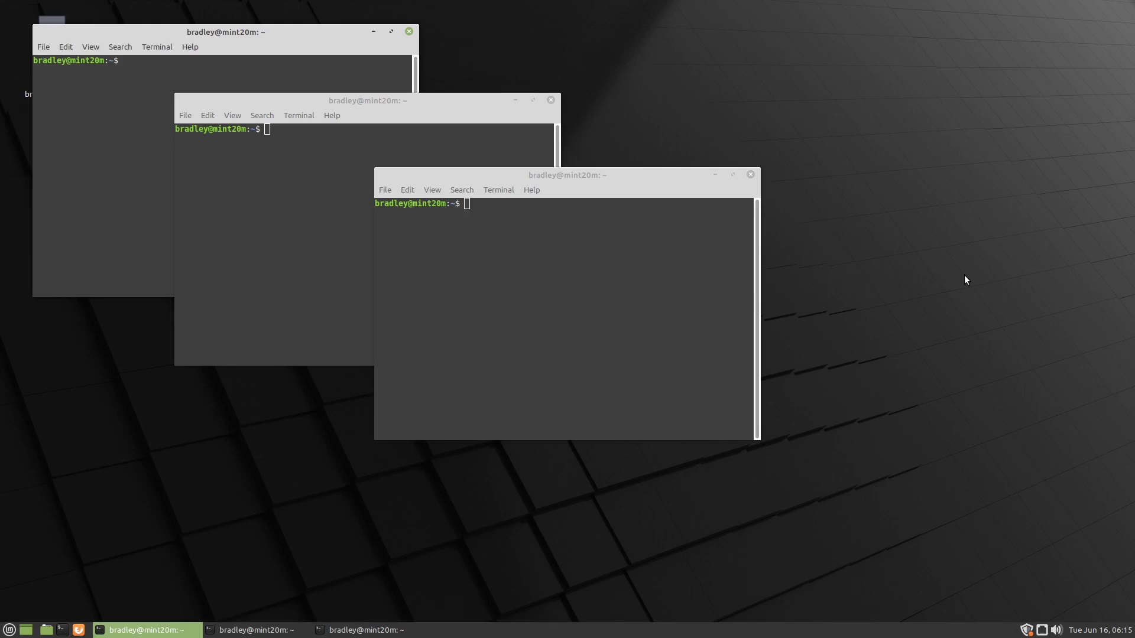
Step: Relaunch ccsm from the Mint menu and untick 'Show this warning next time?' before OK
key("ctrl+alt+Right")
left_click(10, 630)
type("ccsm")
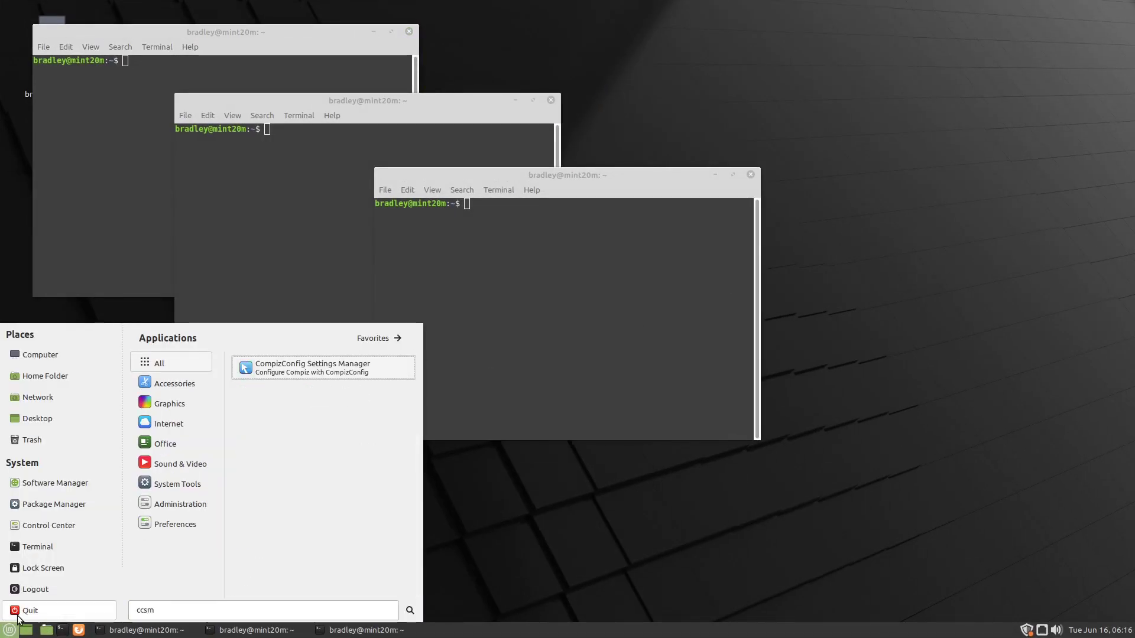
key("Return")
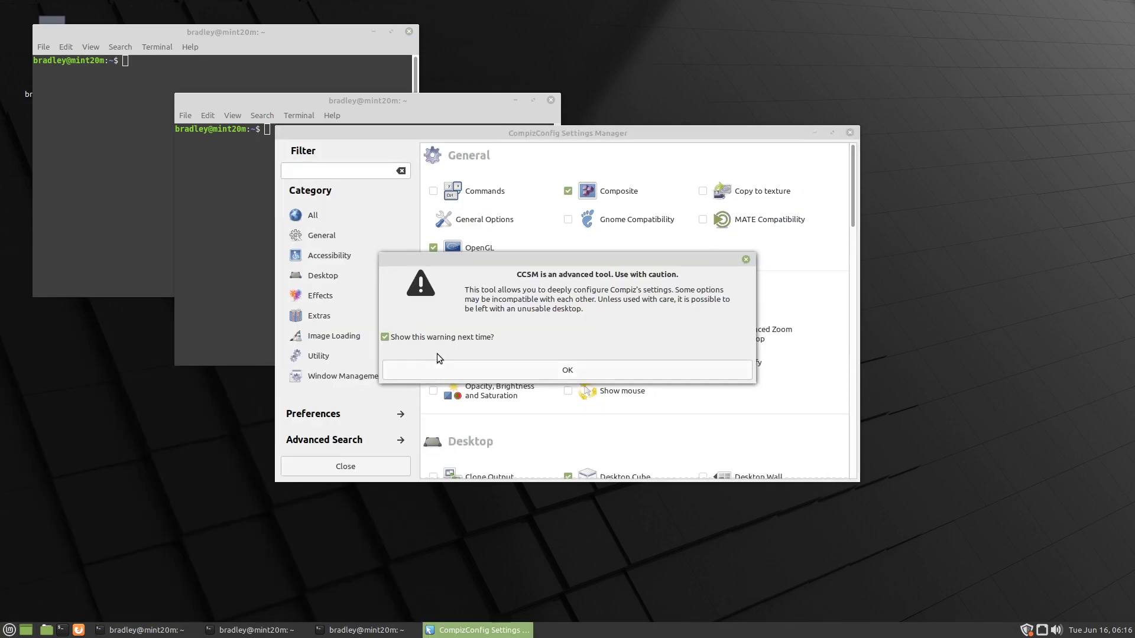
left_click(454, 338)
left_click(487, 370)
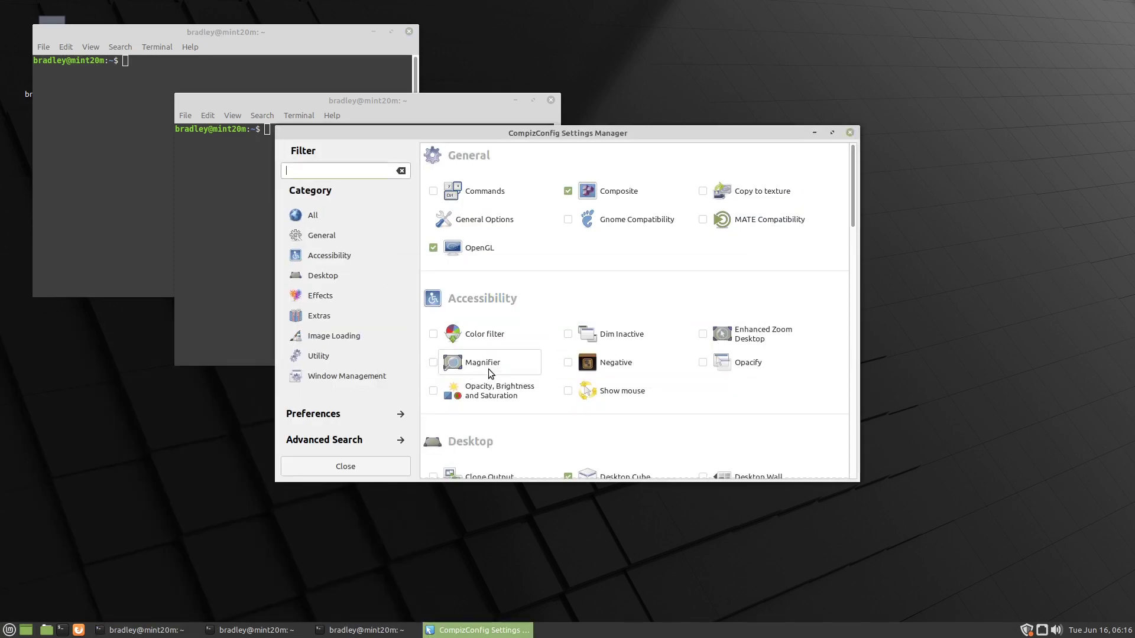
key("ctrl+alt+Right")
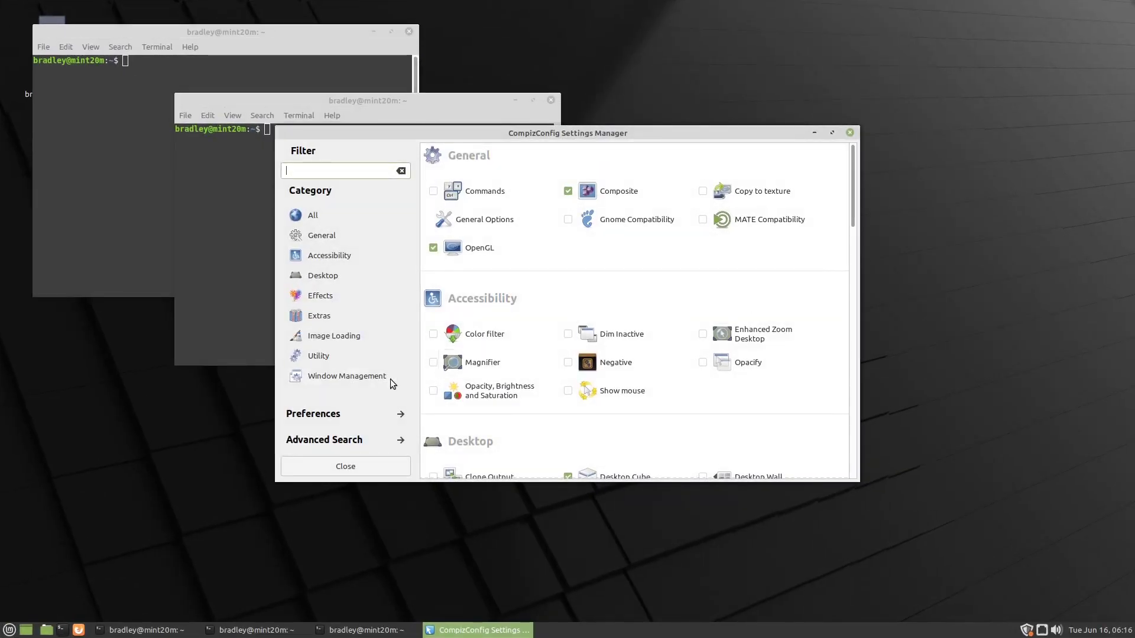
Step: Set the Preferences Backend to GSettings Configuration Backend
left_click(333, 413)
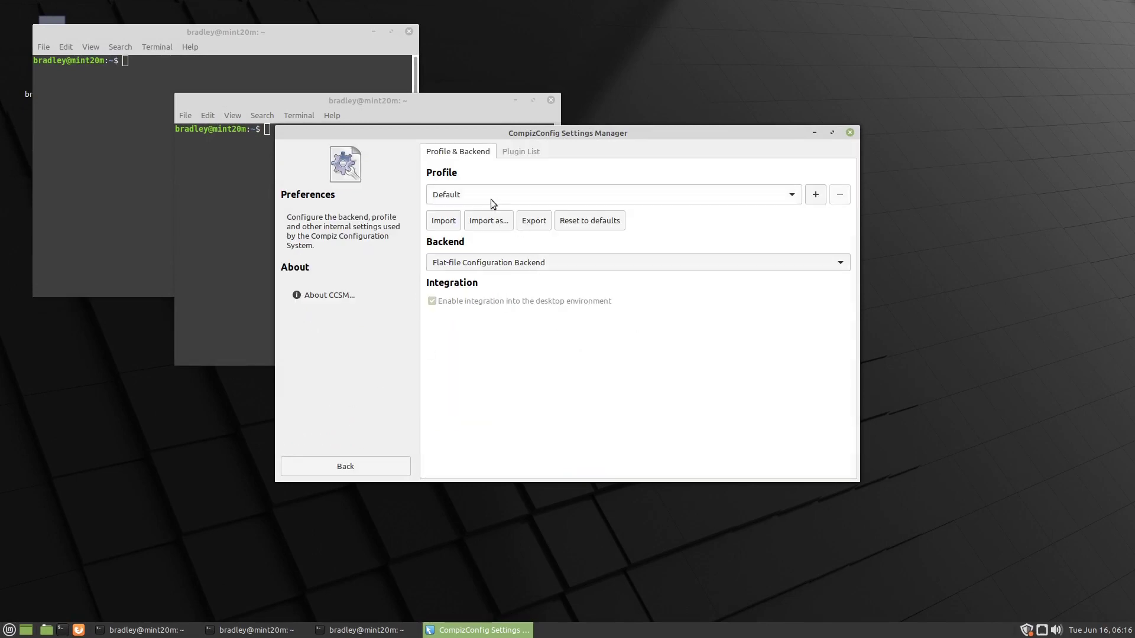
left_click(464, 261)
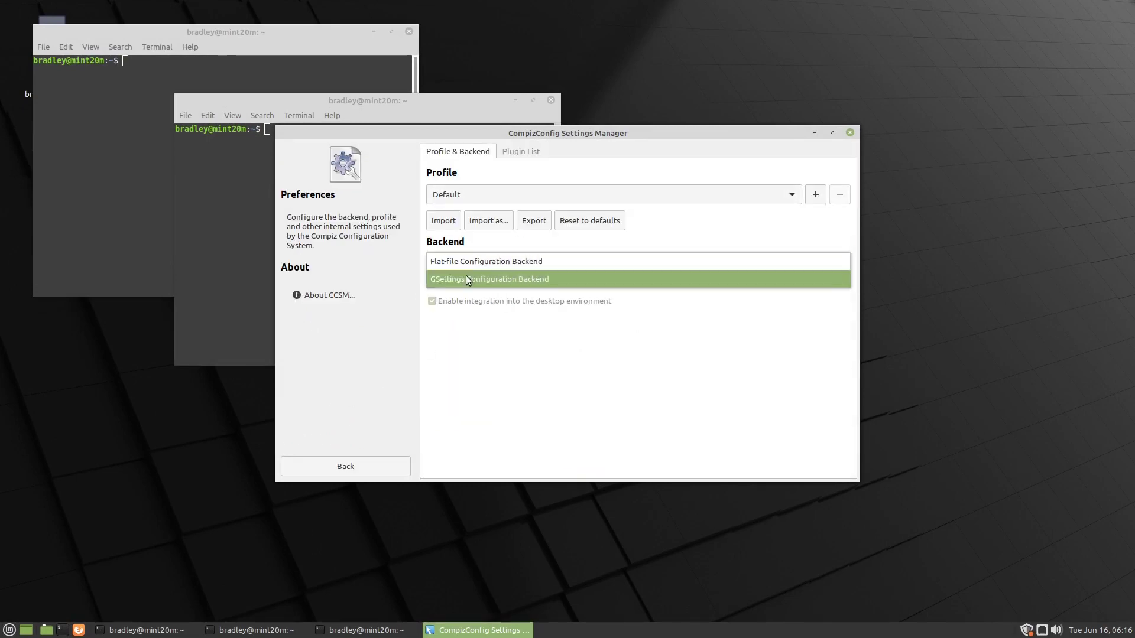
left_click(465, 279)
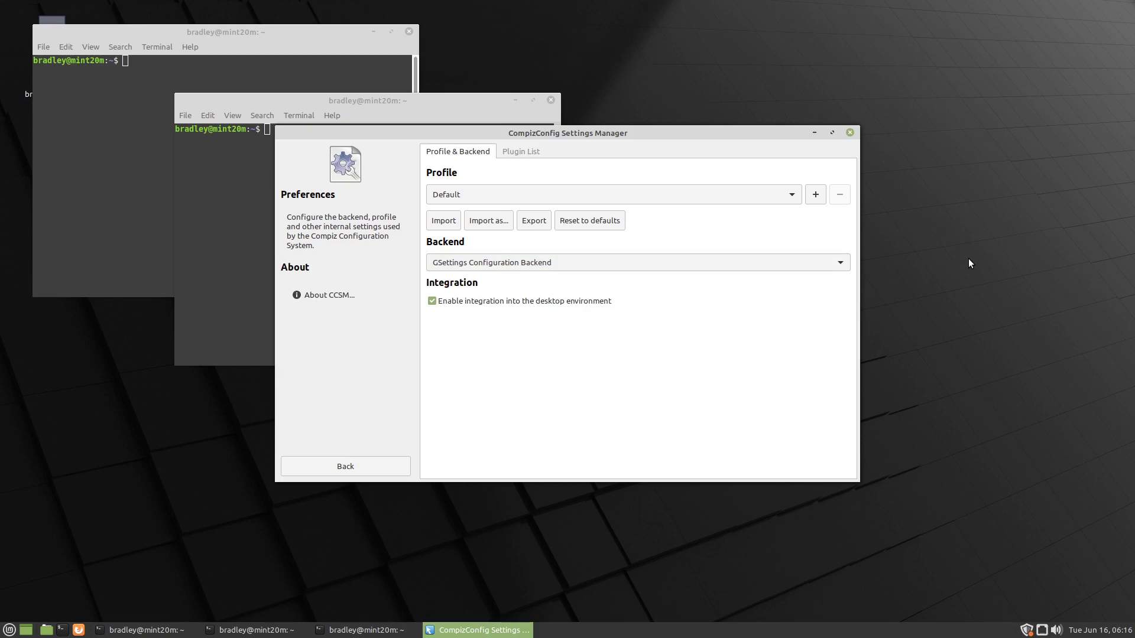
Step: Load the 193 No profile from the Profile dropdown
left_click(954, 279)
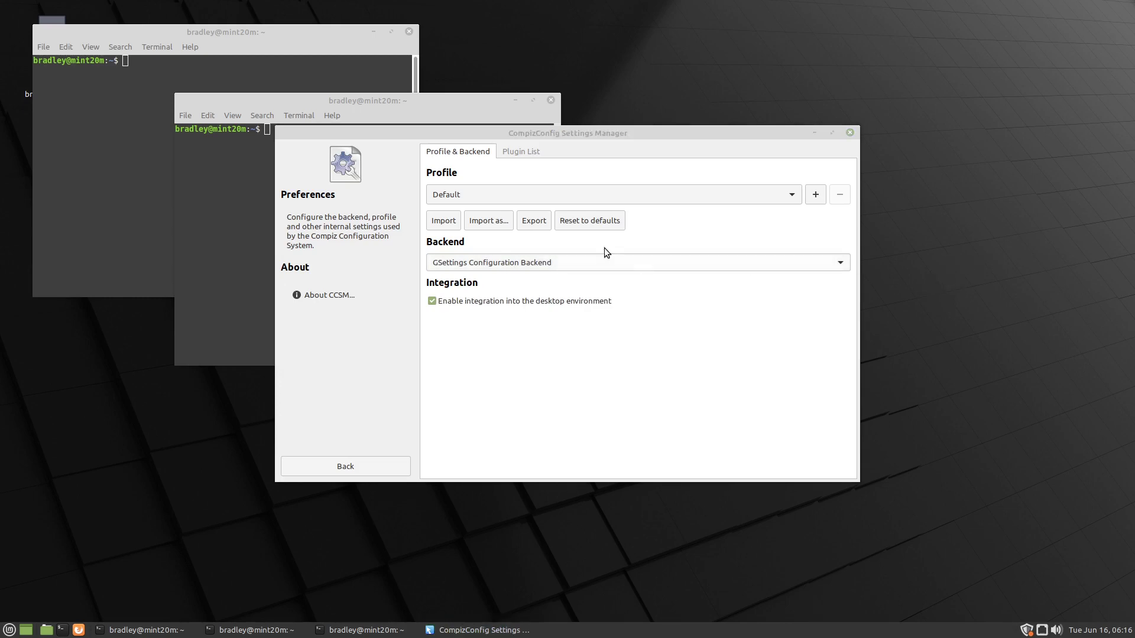
left_click_drag(643, 128, 675, 151)
left_click(969, 257)
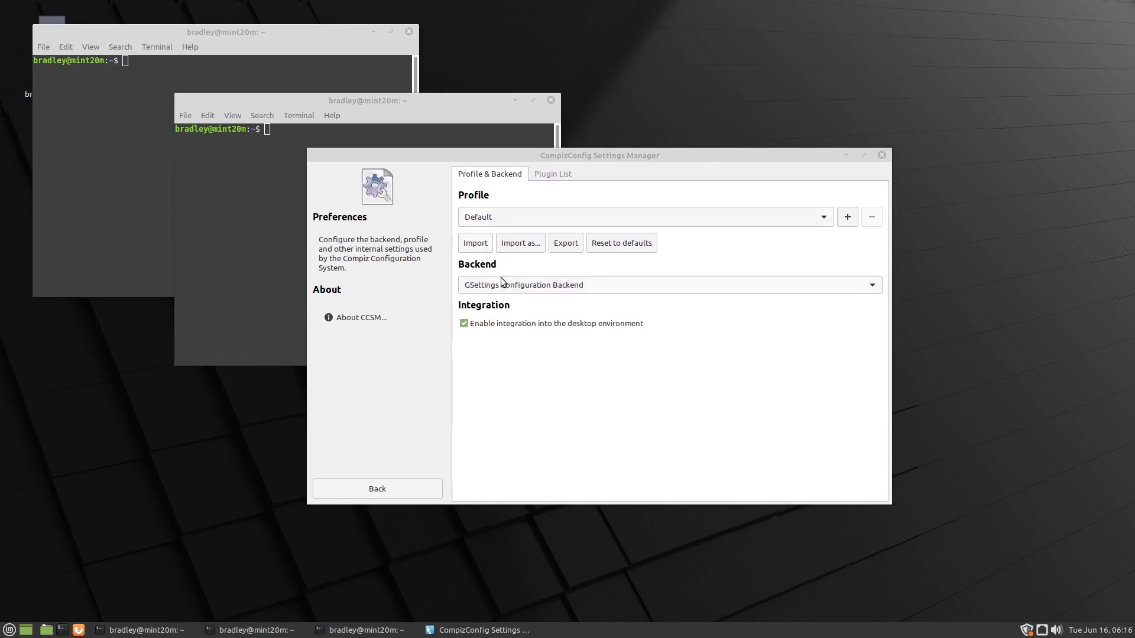
left_click(500, 218)
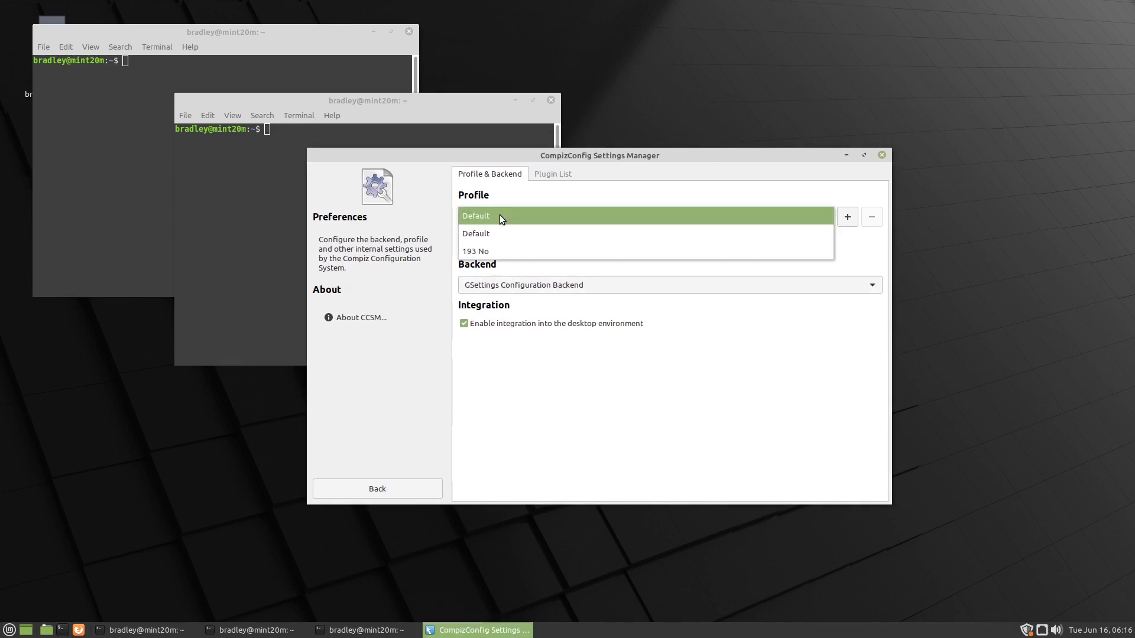
left_click(498, 252)
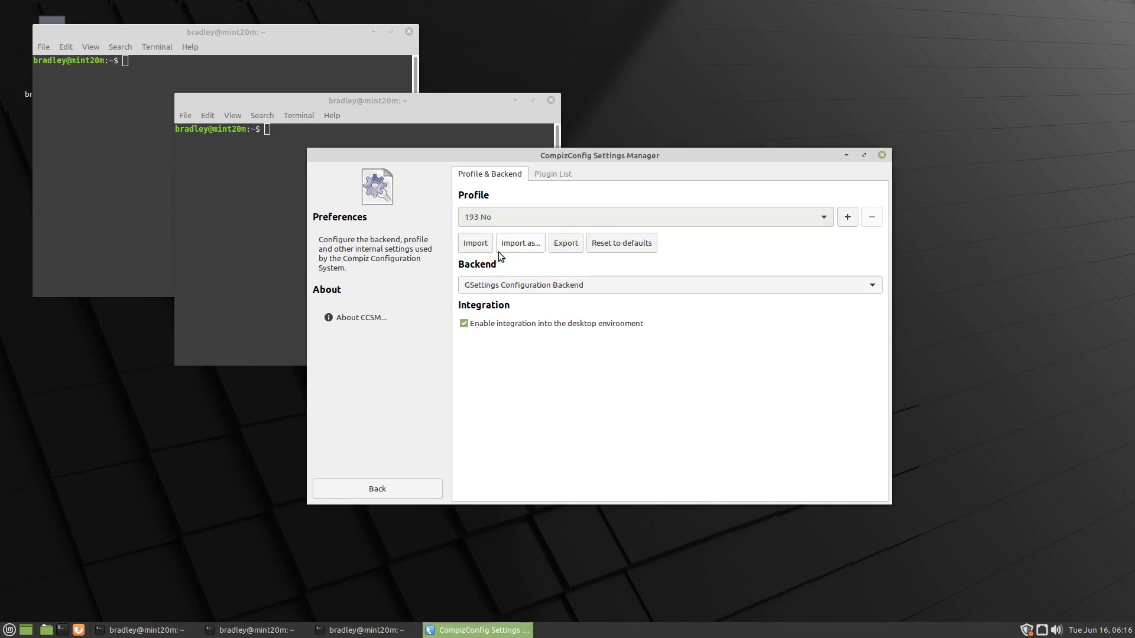
key("ctrl+alt+Right")
Step: Set the Backend to Flat-file Configuration Backend and confirm it stays selected
mouse_move(725, 153)
left_mouse_down()
mouse_move(750, 152)
mouse_move(721, 173)
left_mouse_up()
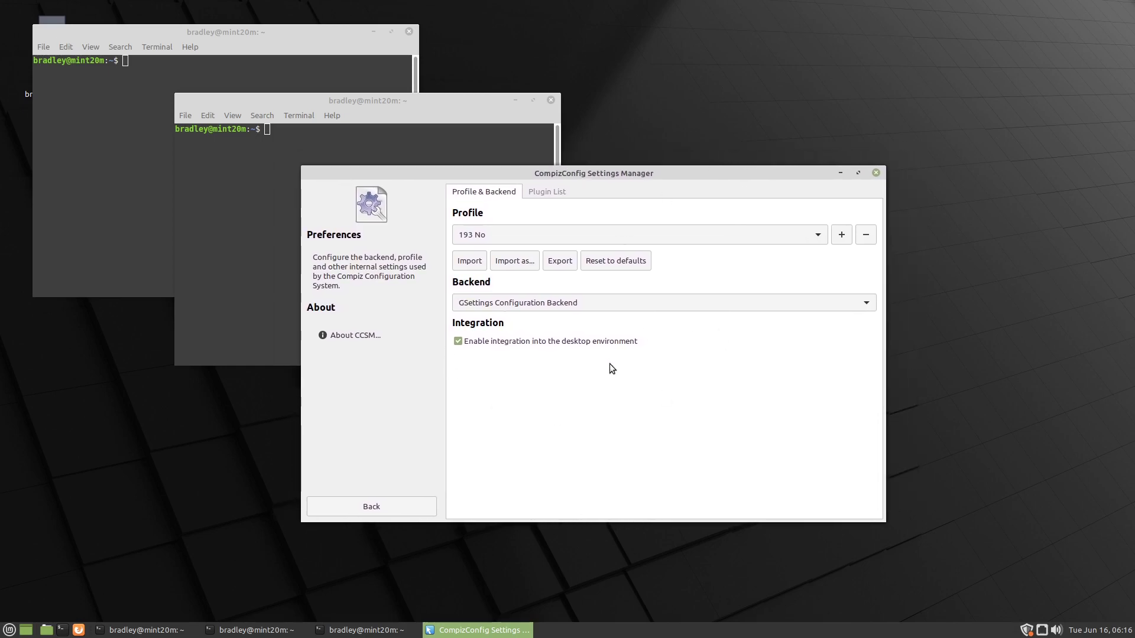
left_click(530, 298)
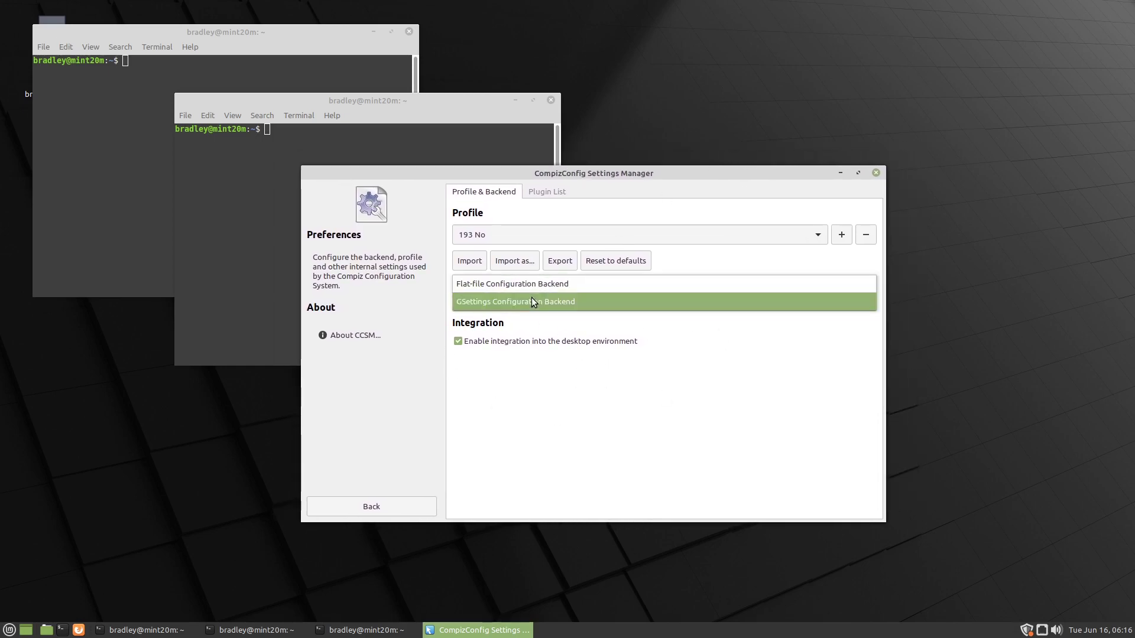
left_click(587, 283)
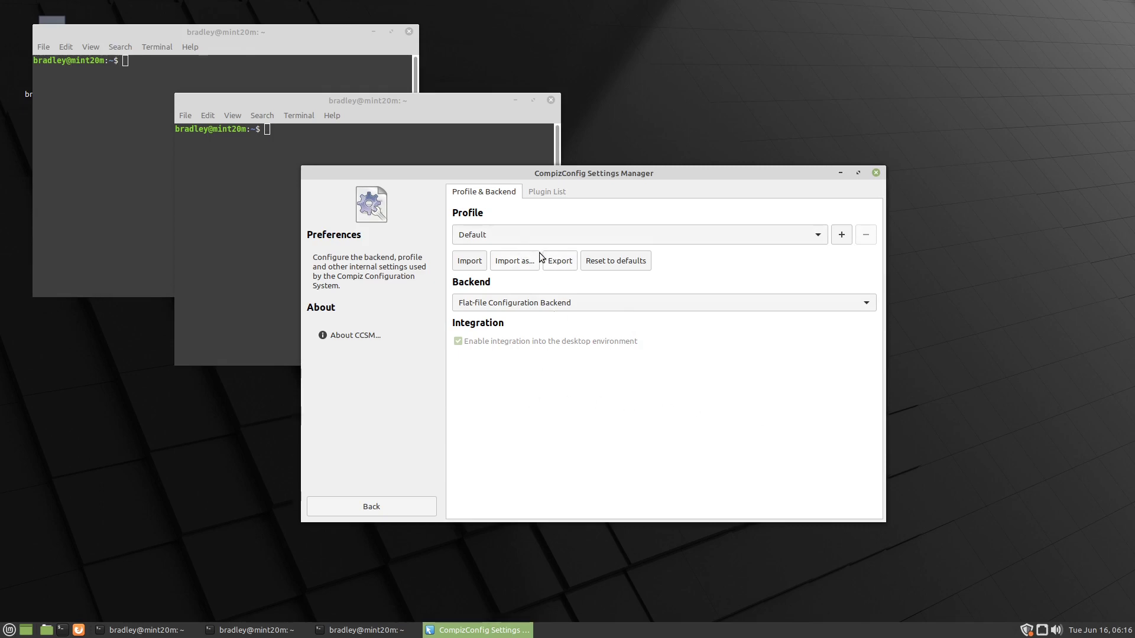
left_click(485, 303)
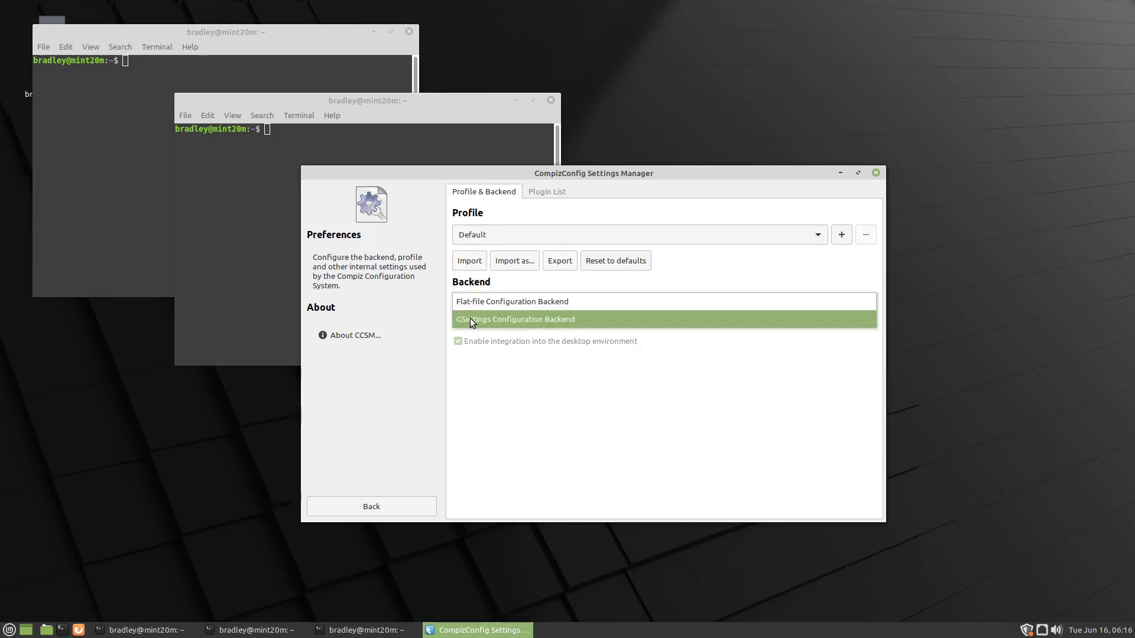
left_click(522, 395)
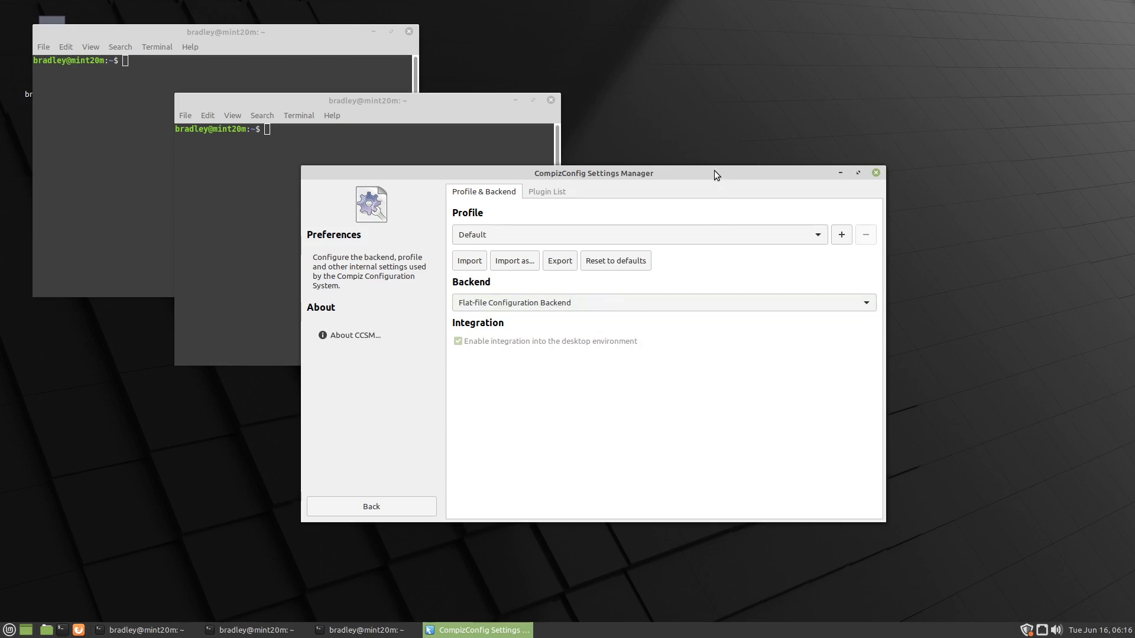
Step: Shake the window to show the wobble effect, recheck the backend, and go Back to the plugin categories
left_click_drag(714, 174, 632, 178)
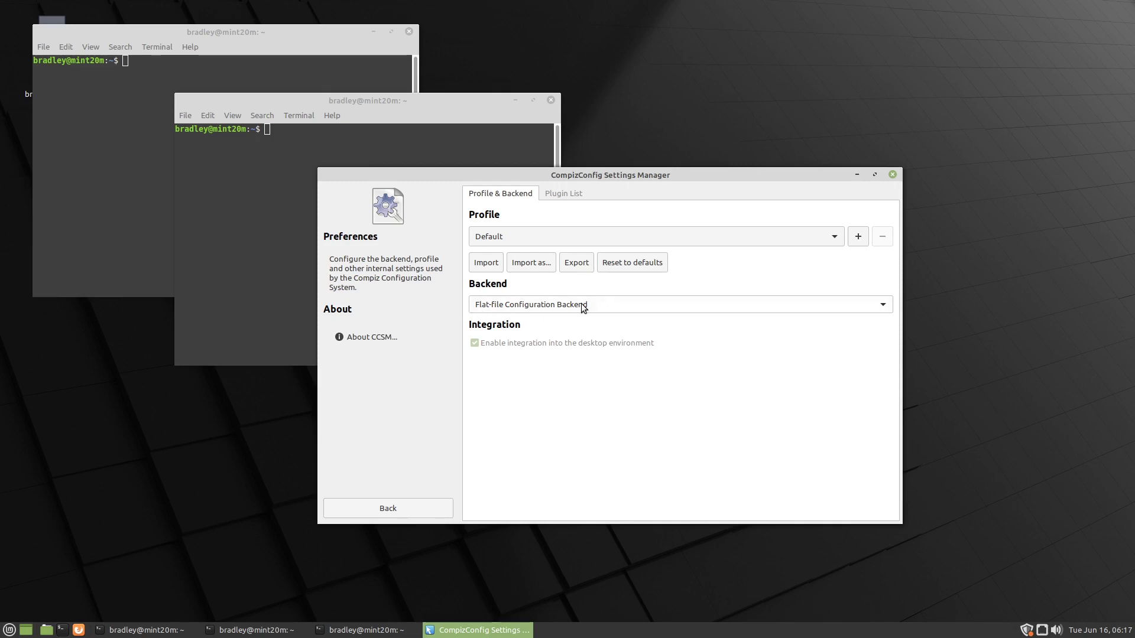
left_click(619, 304)
left_click(618, 303)
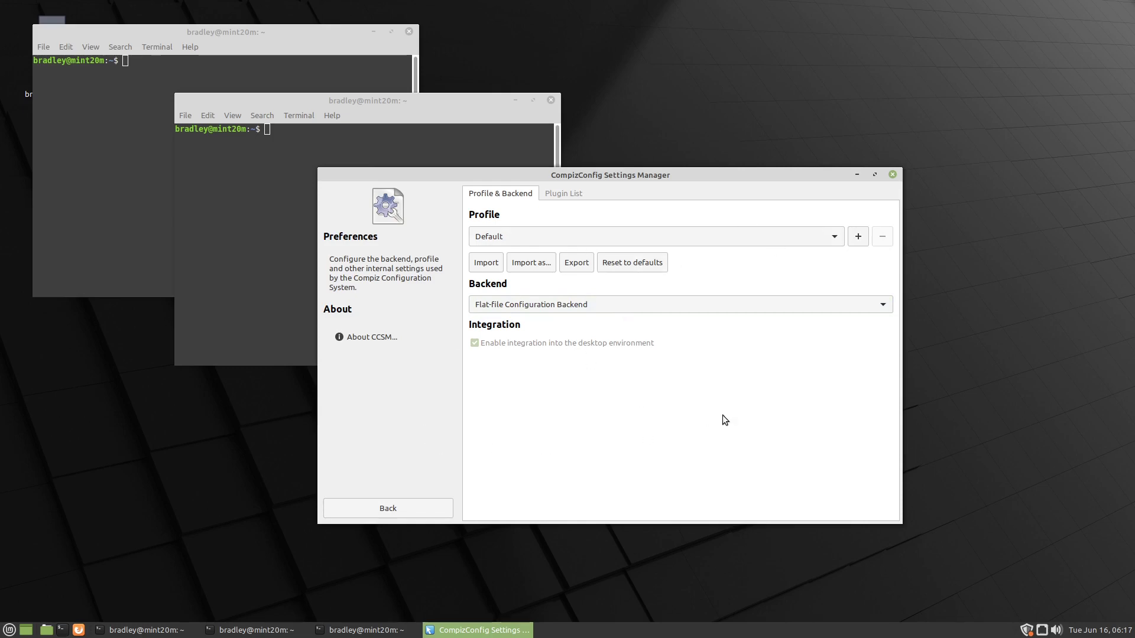
left_click(436, 506)
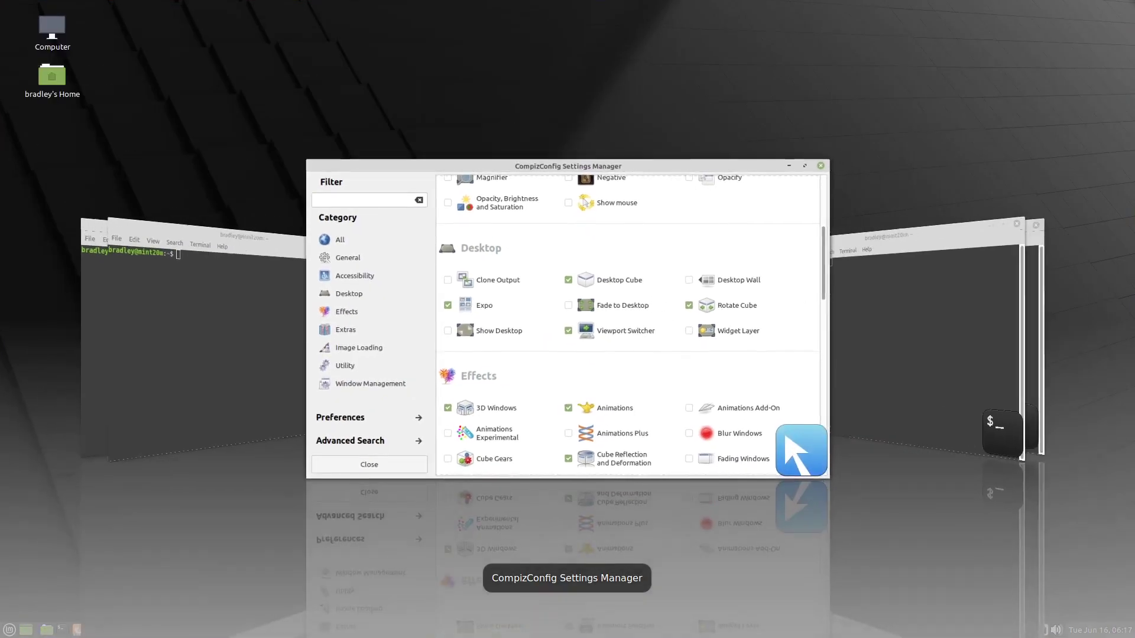
key("alt+Tab")
key("alt+Tab")
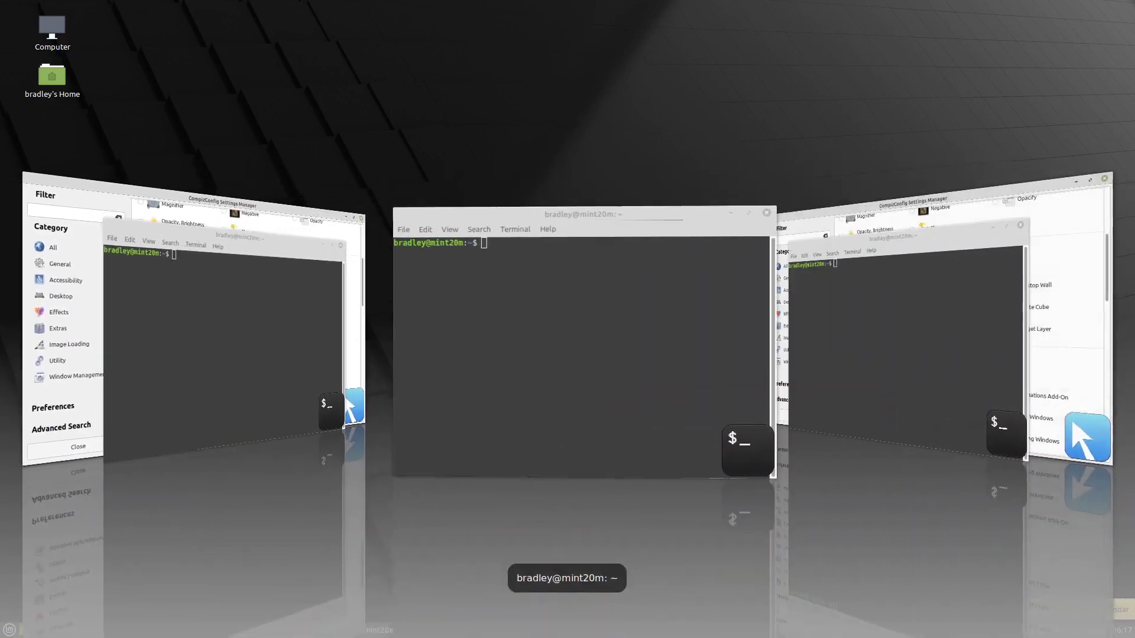
key("alt+Tab")
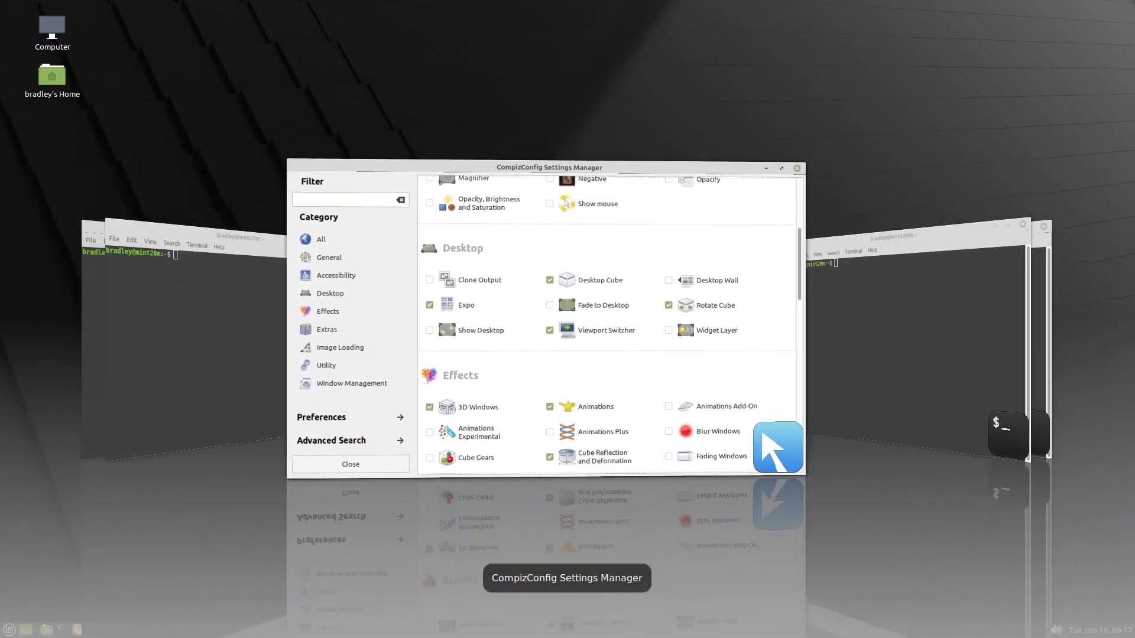